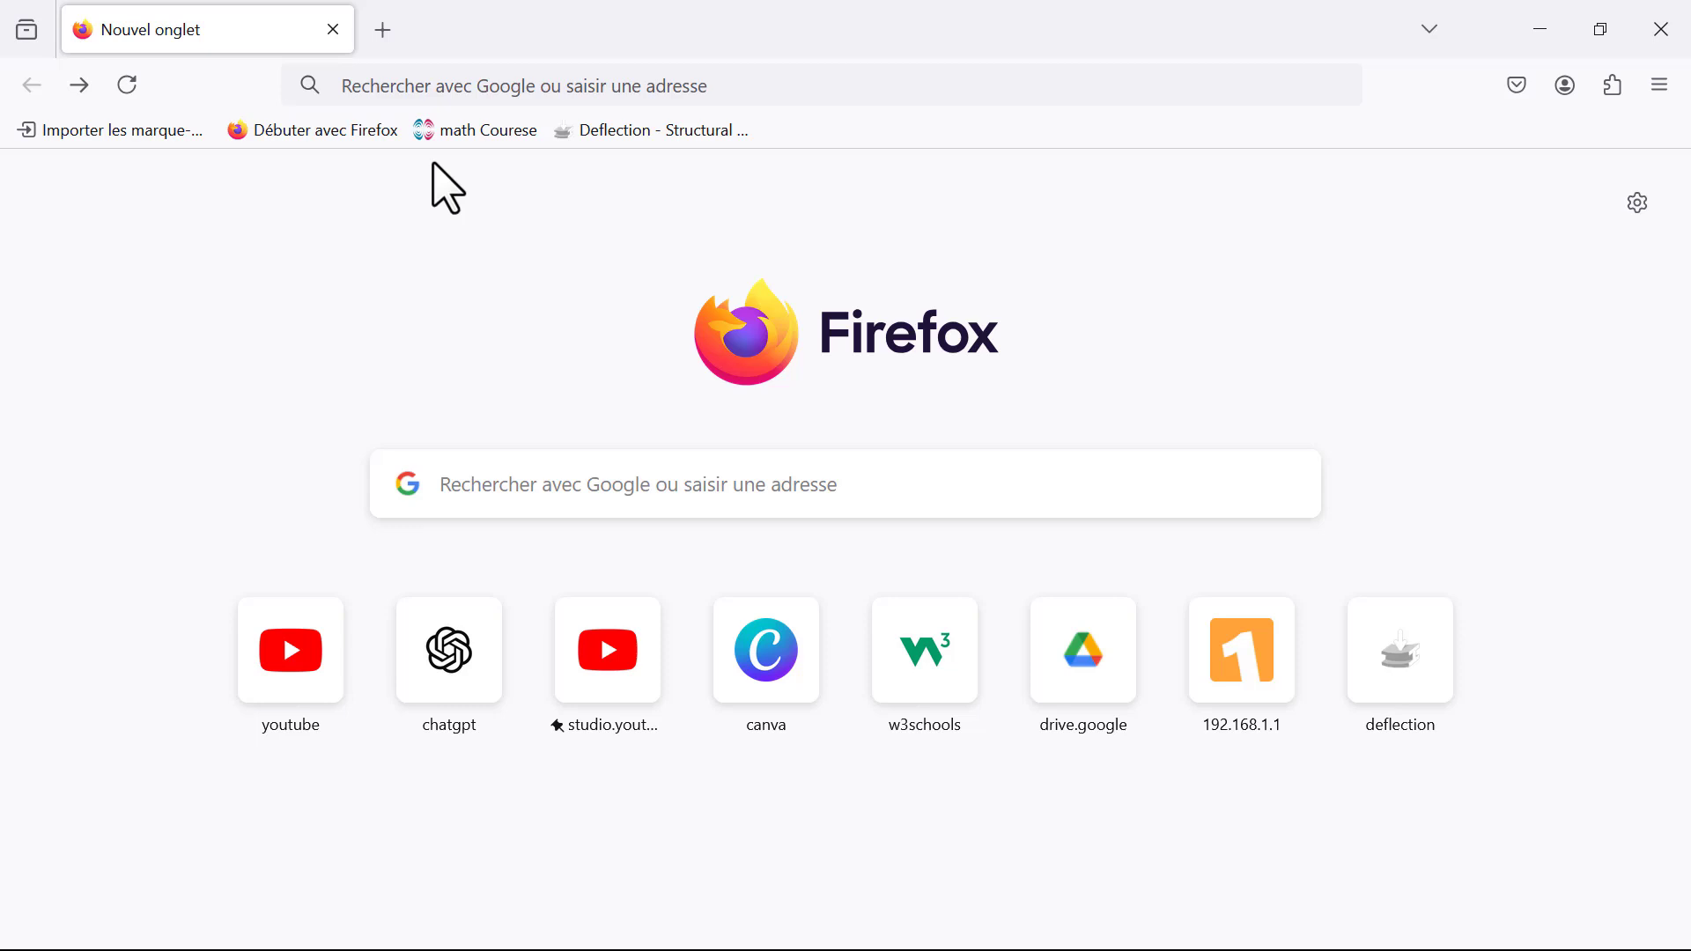
Step: Open the deflection.app beam calculator website
{"action": "left_click", "coordinate": [565, 95]}
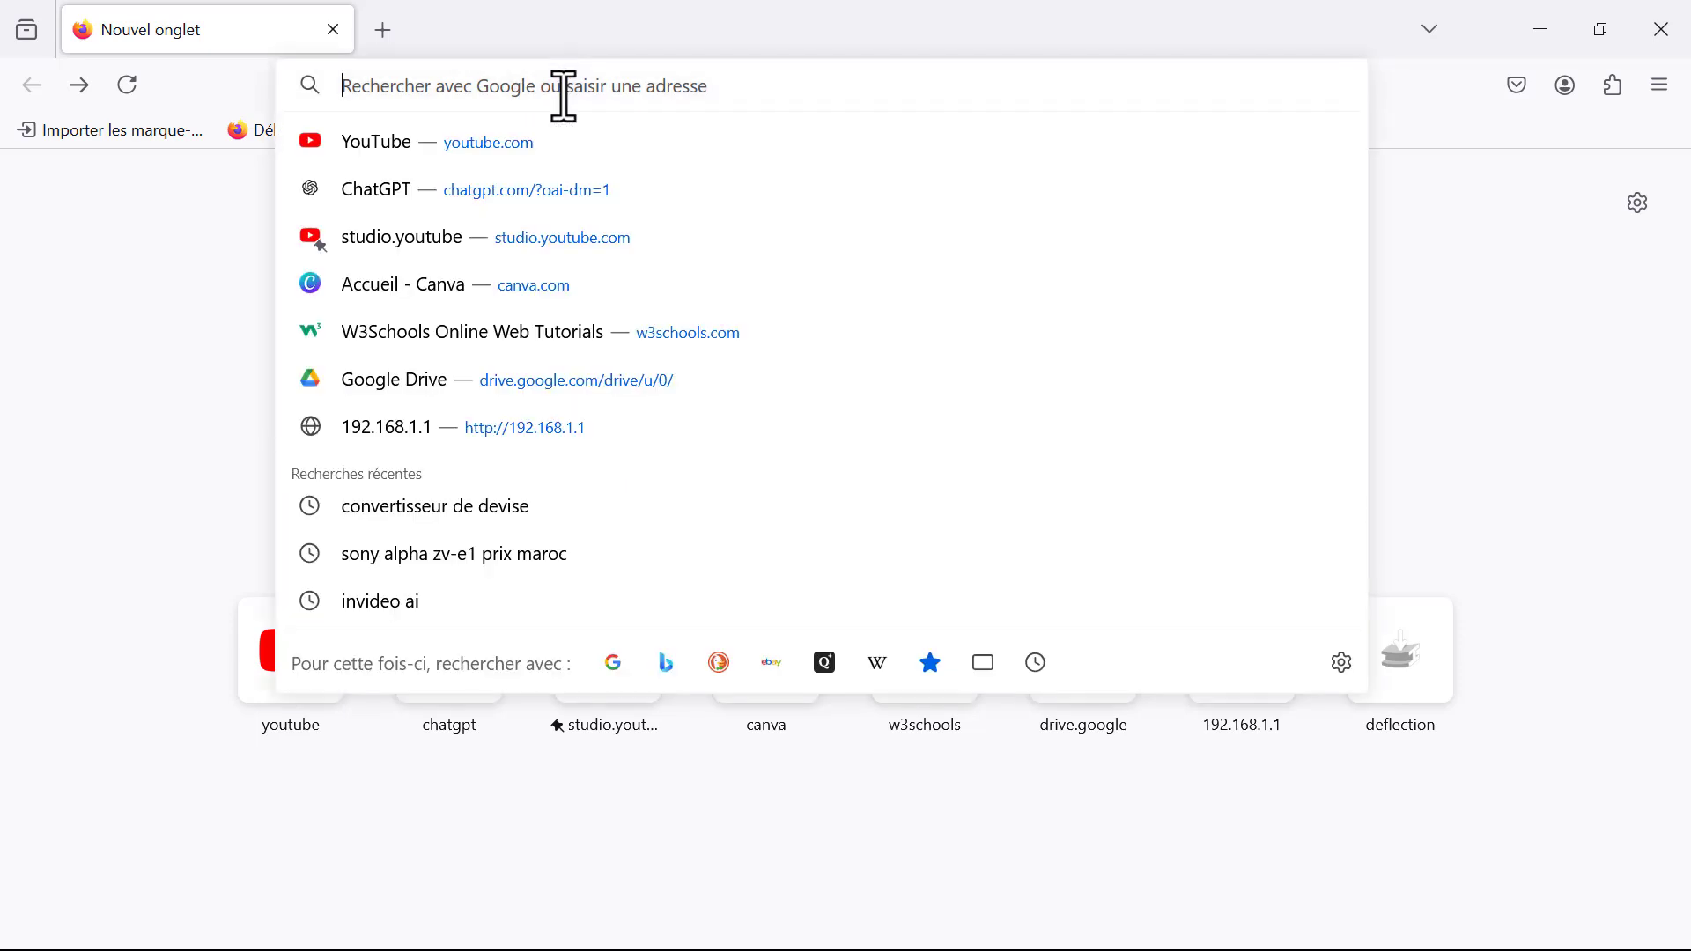
{"action": "type", "text": "deflect"}
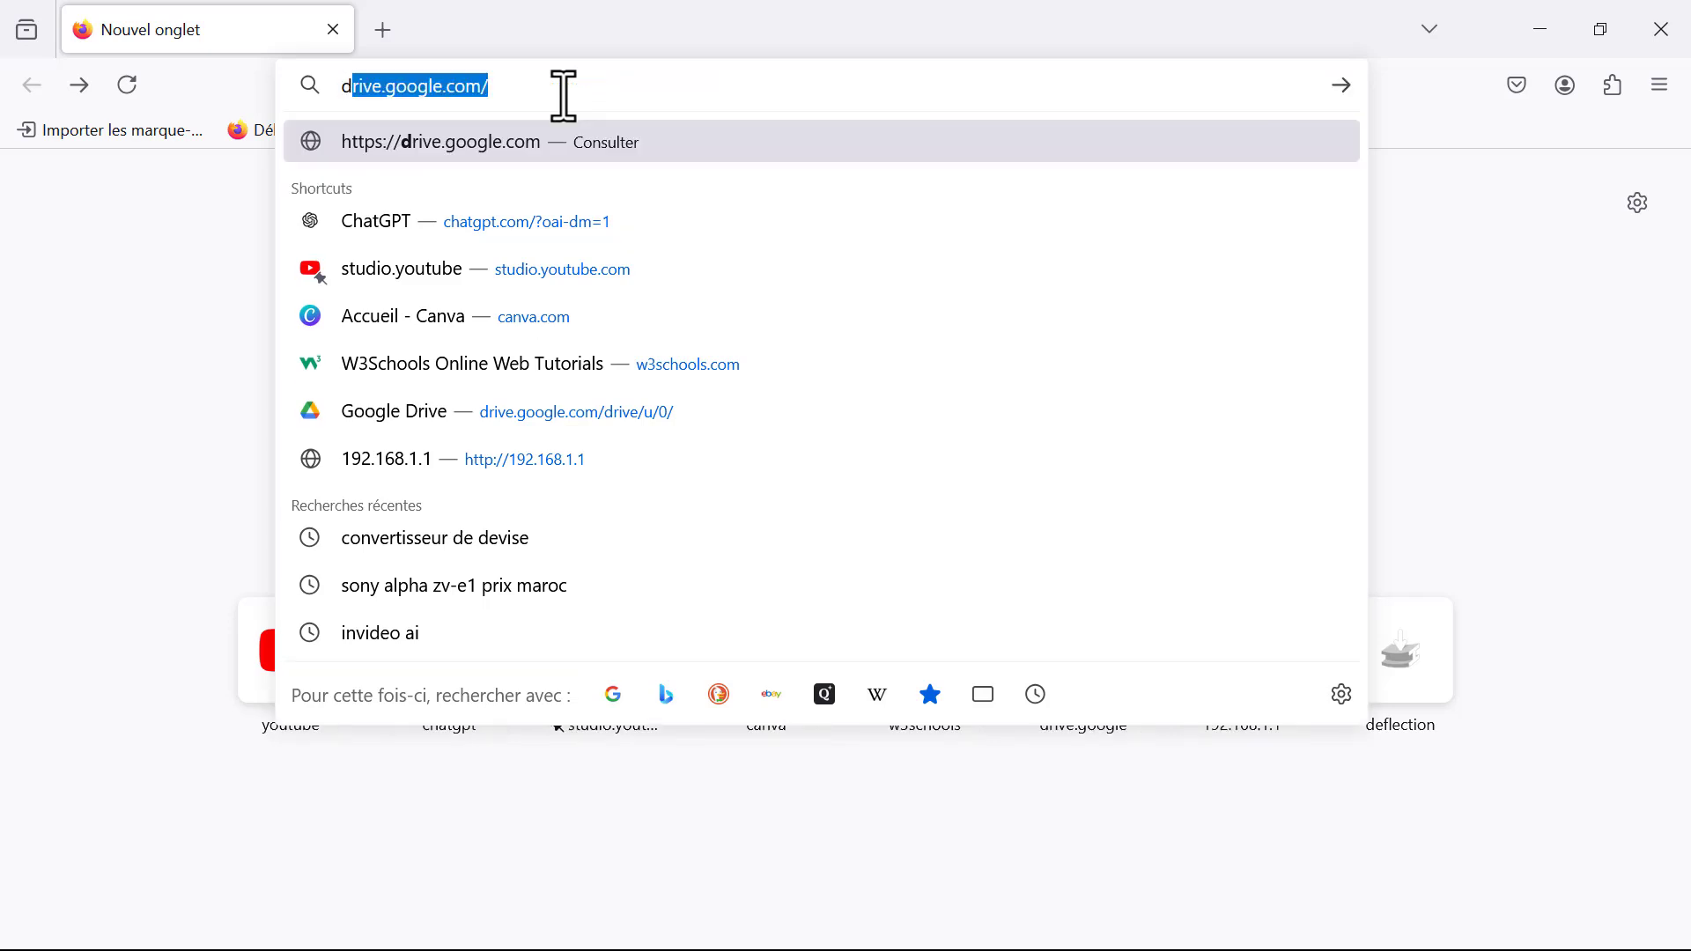
{"action": "type", "text": "ion.ap"}
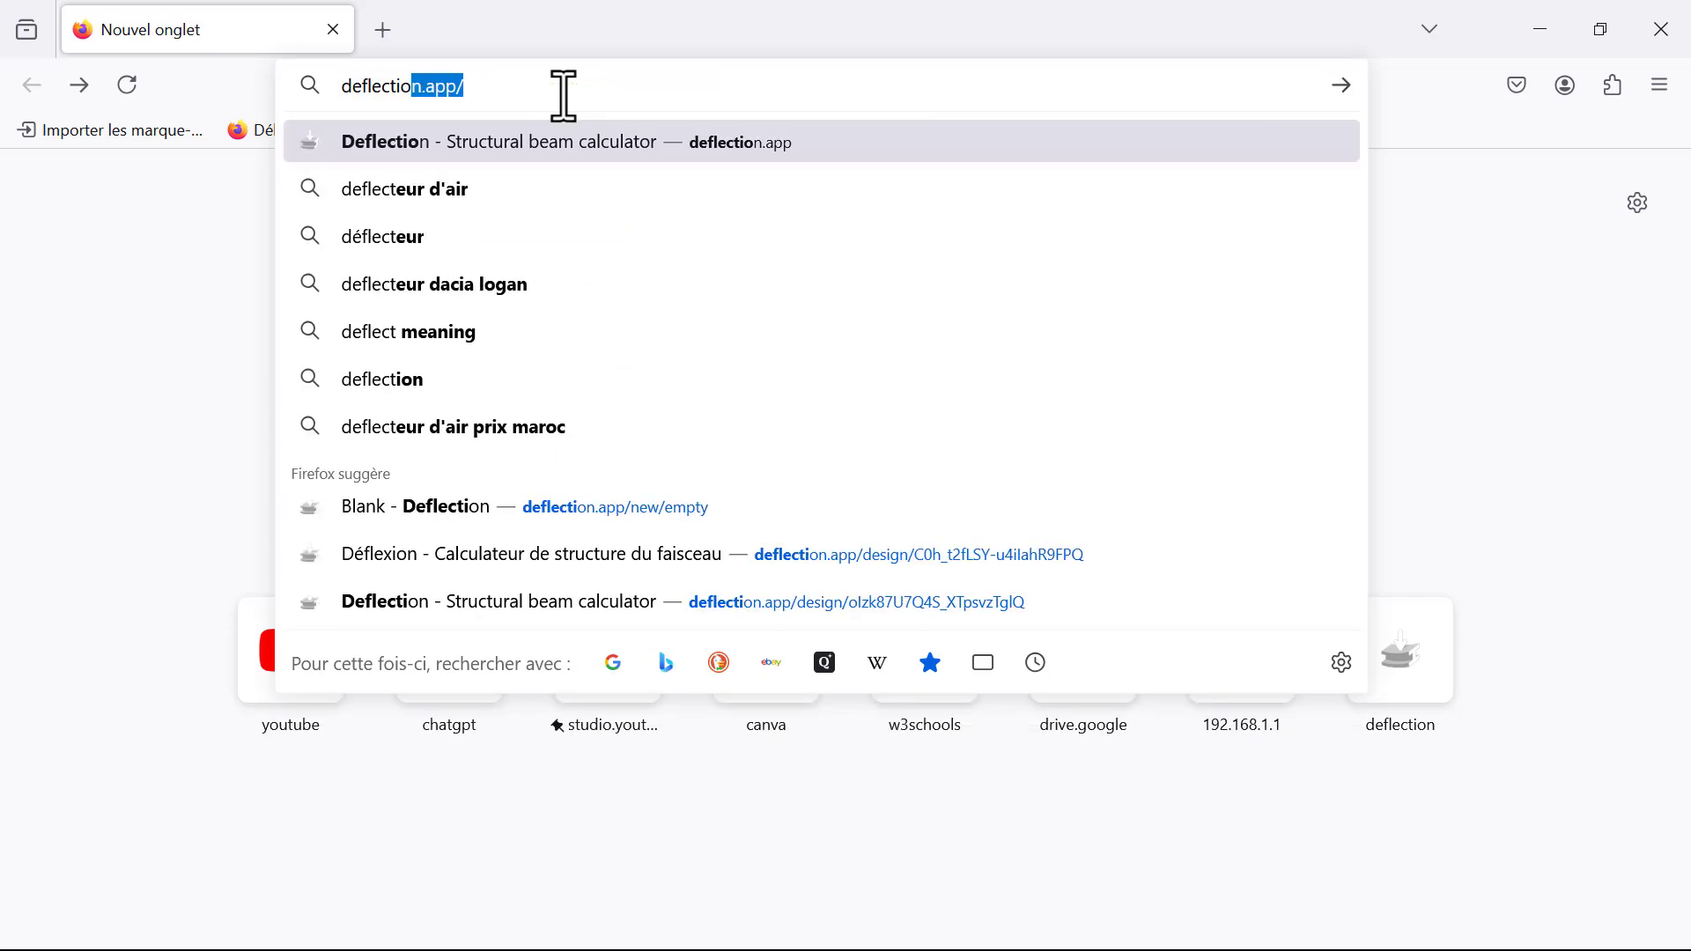
{"action": "type", "text": "p4"}
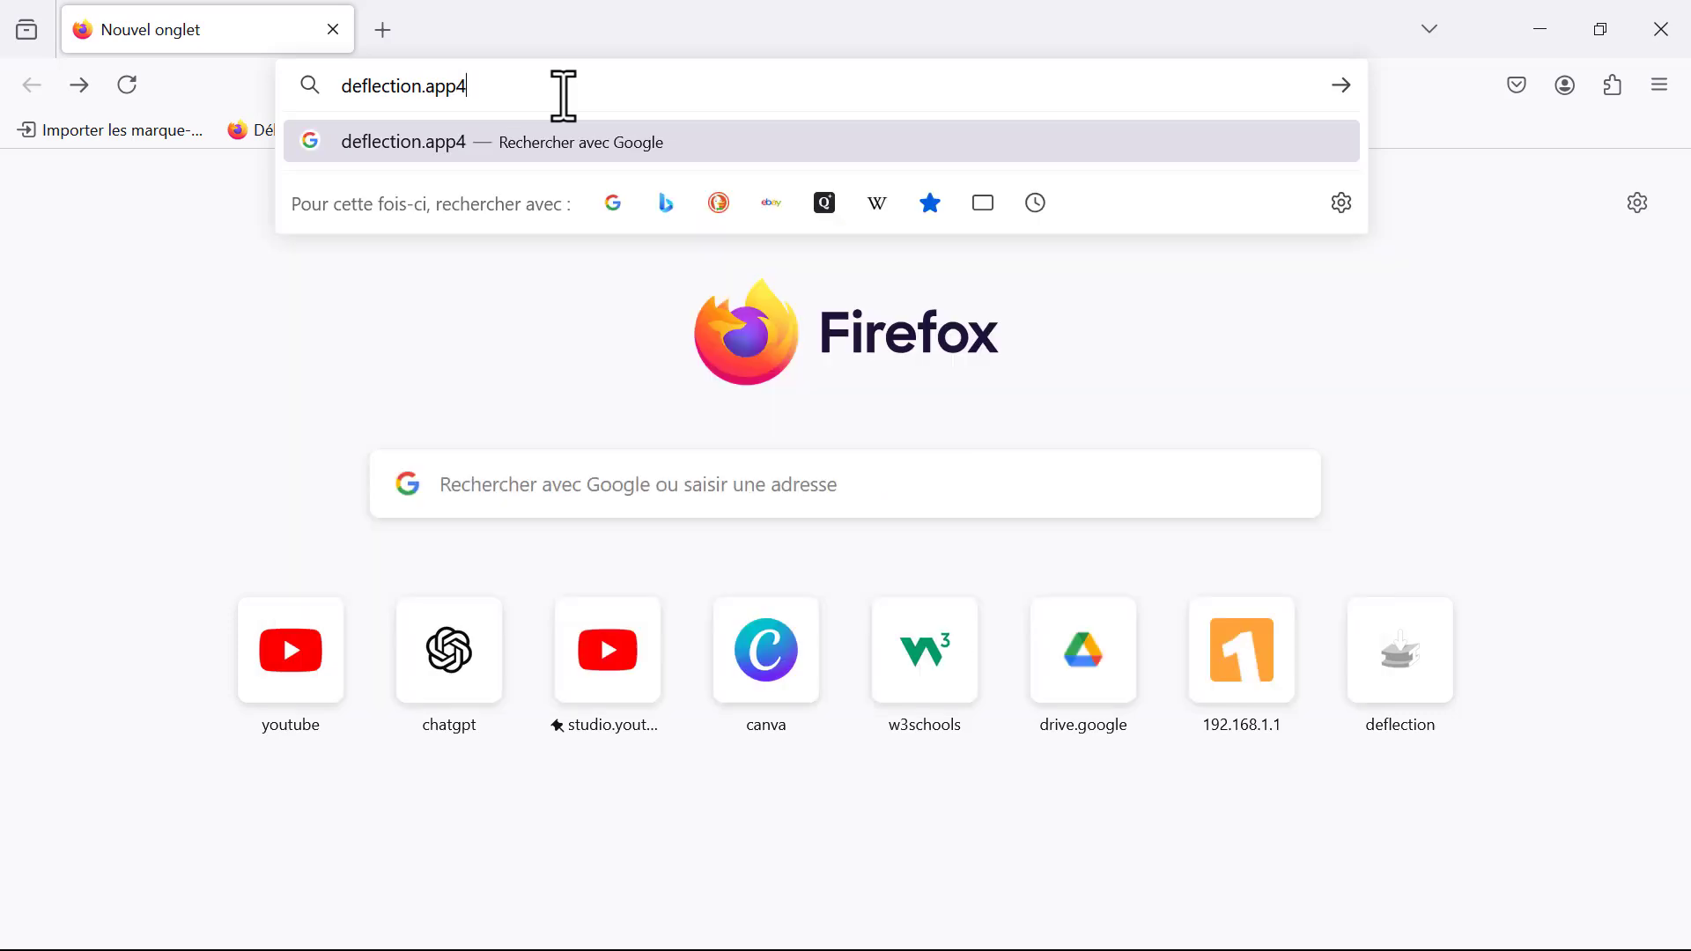
{"action": "key", "text": "BackSpace"}
{"action": "key", "text": "Return"}
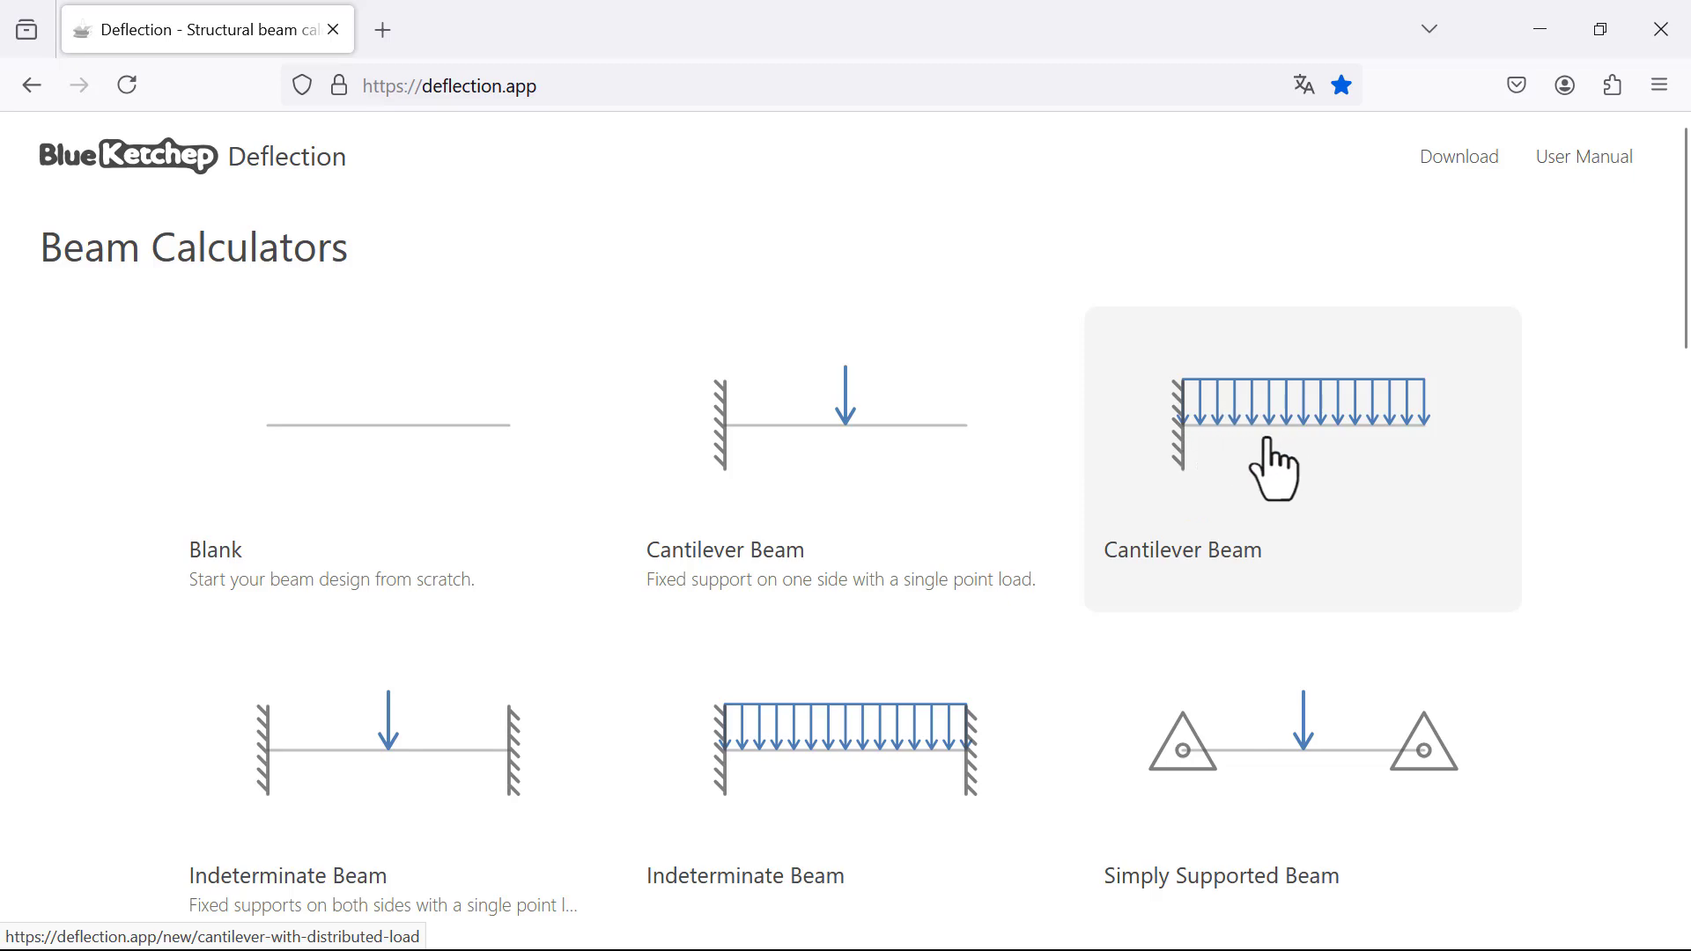
Step: Look through the available beam calculators and start a blank beam design
{"action": "scroll", "coordinate": [1401, 449], "scroll_direction": "down", "scroll_amount": 3}
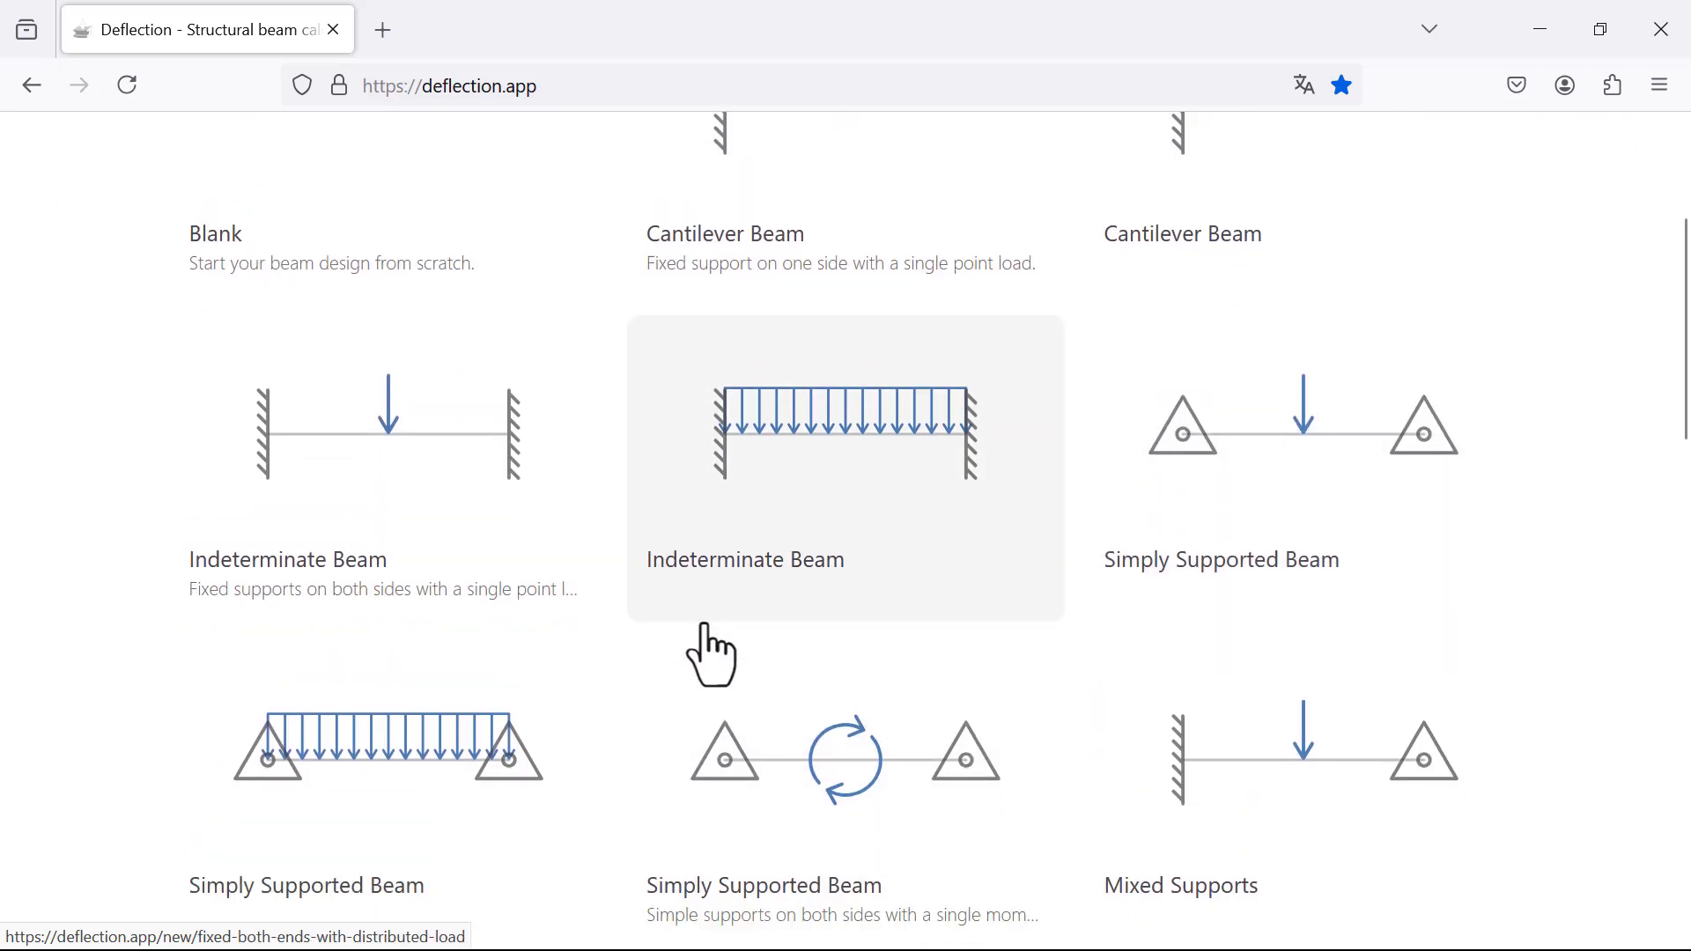
{"action": "scroll", "coordinate": [859, 642], "scroll_direction": "down", "scroll_amount": 5}
{"action": "scroll", "coordinate": [626, 649], "scroll_direction": "up", "scroll_amount": 9}
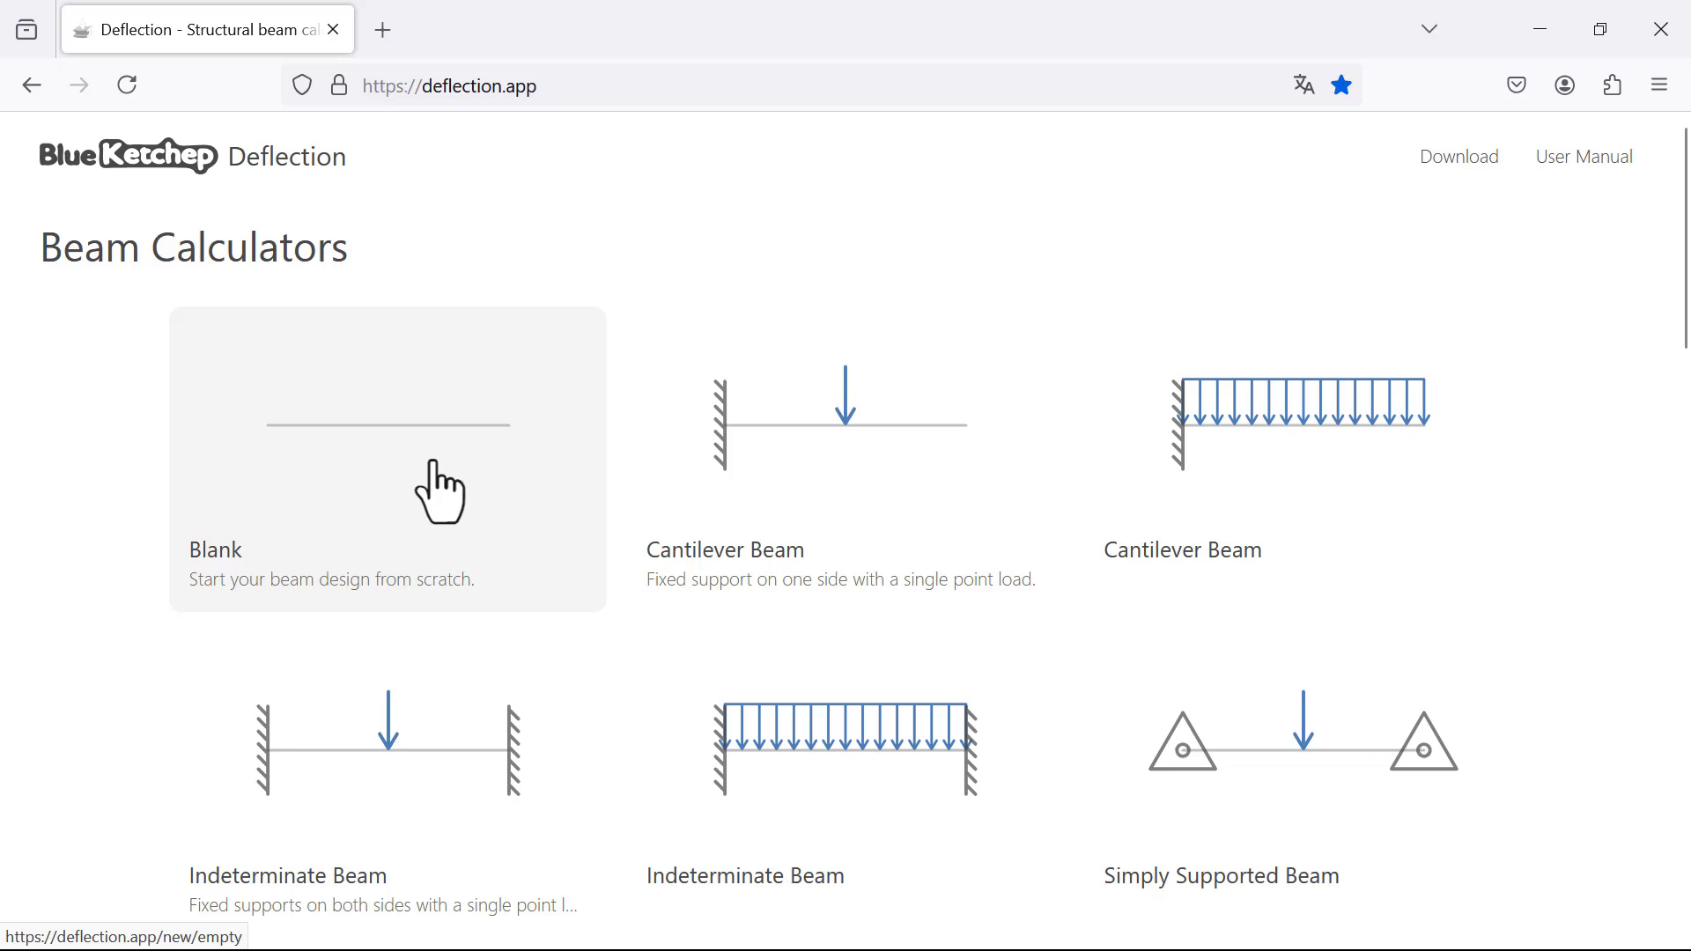
{"action": "left_click", "coordinate": [392, 432]}
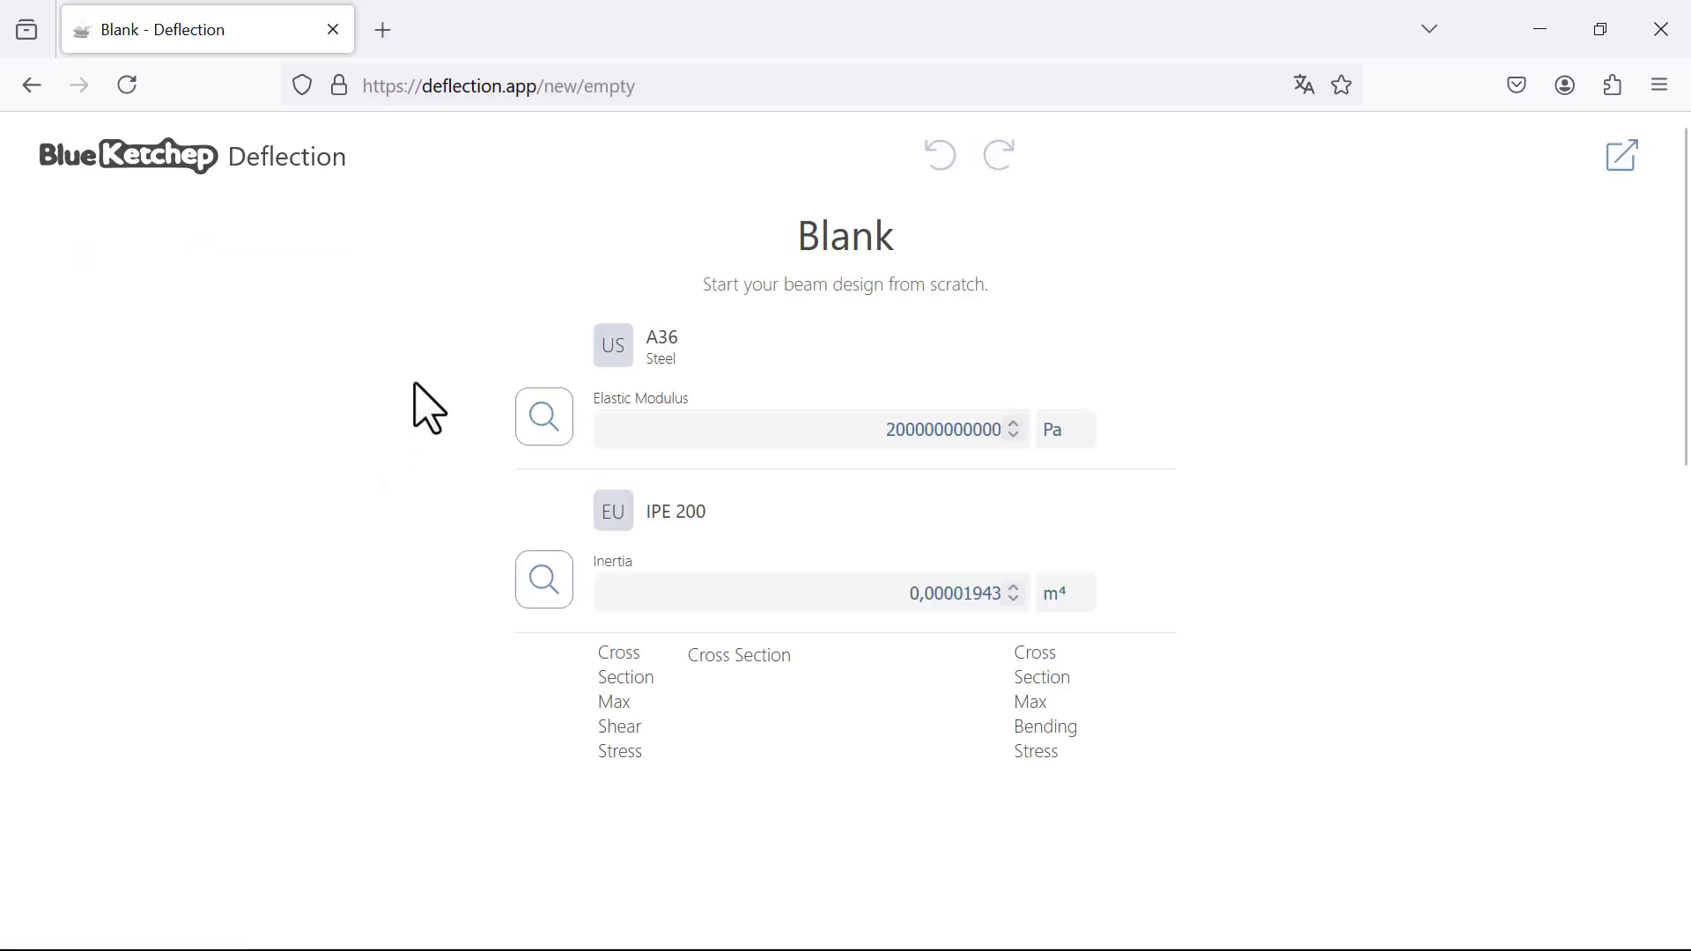
Step: Set the beam length to 20 m, keeping the A36 steel material and IPE 200 section
{"action": "scroll", "coordinate": [1048, 423], "scroll_direction": "down", "scroll_amount": 3}
{"action": "scroll", "coordinate": [1101, 472], "scroll_direction": "down", "scroll_amount": 9}
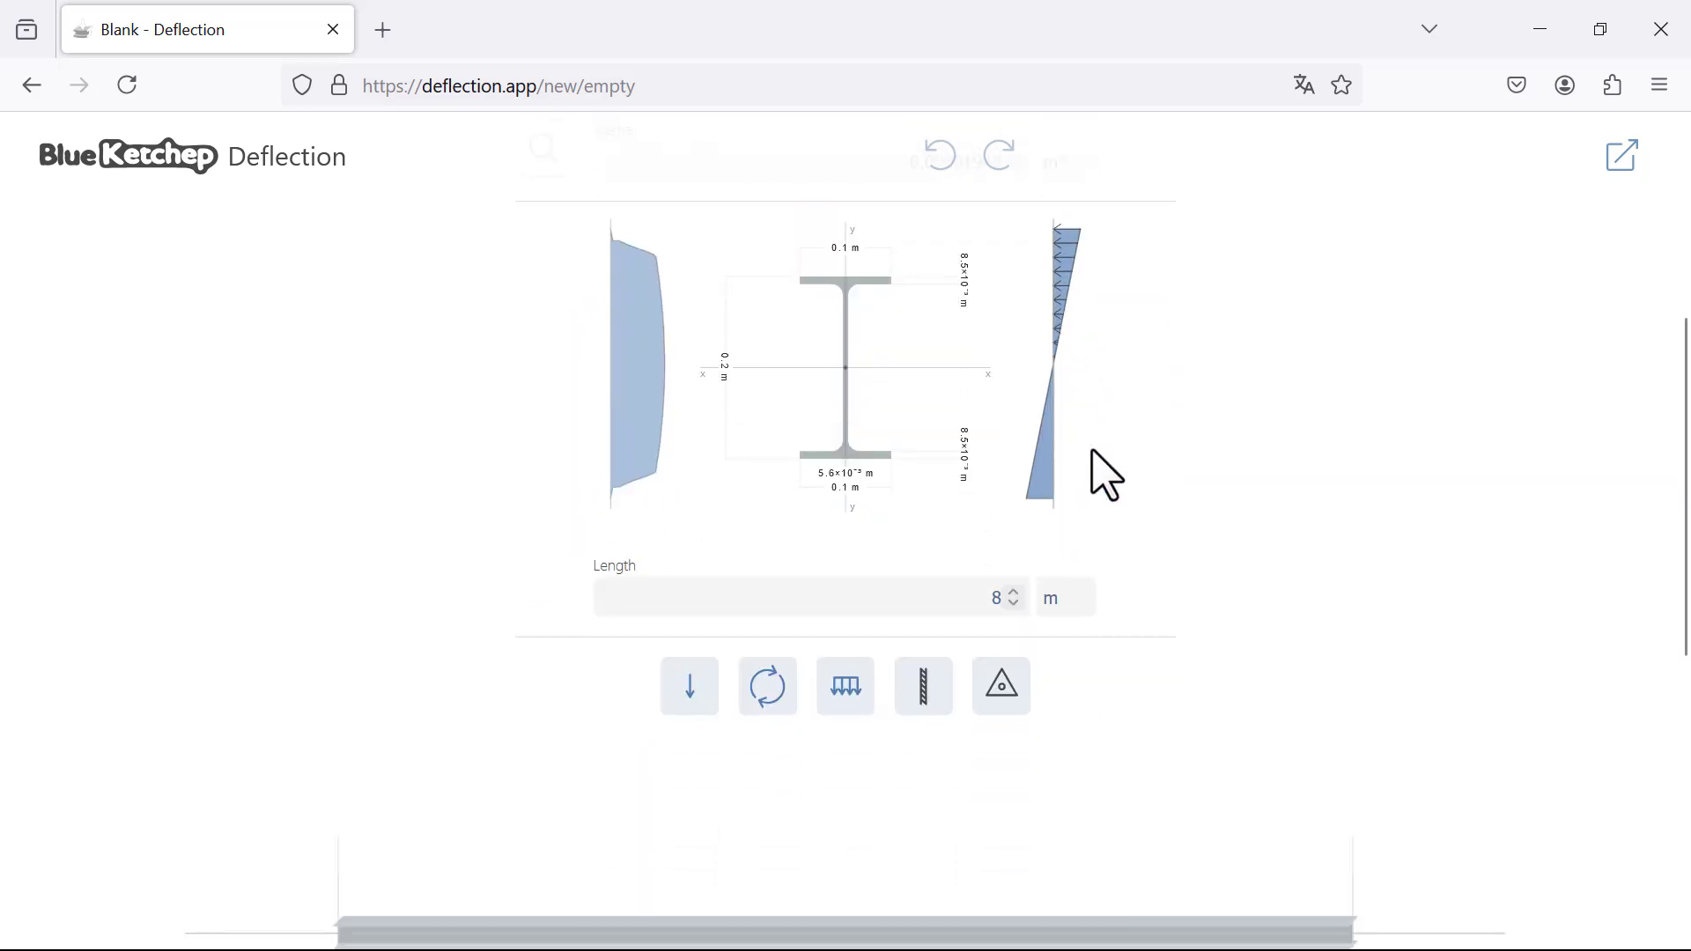
{"action": "scroll", "coordinate": [850, 476], "scroll_direction": "up", "scroll_amount": 5}
{"action": "scroll", "coordinate": [850, 476], "scroll_direction": "up", "scroll_amount": 7}
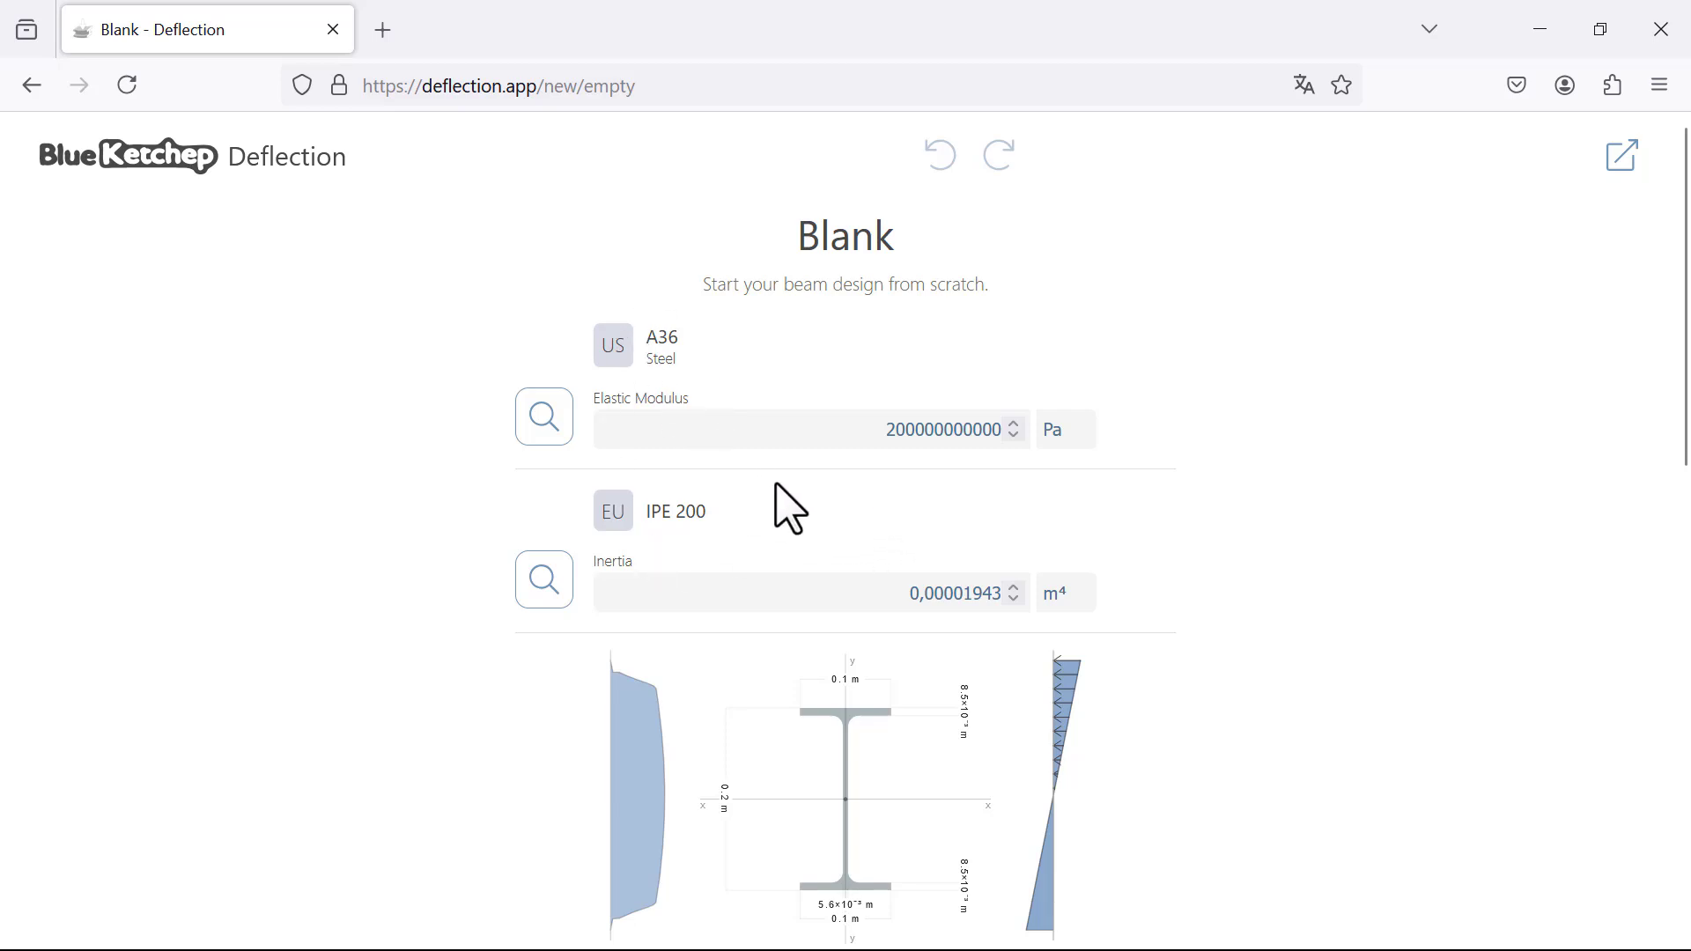
{"action": "scroll", "coordinate": [758, 363], "scroll_direction": "down", "scroll_amount": 9}
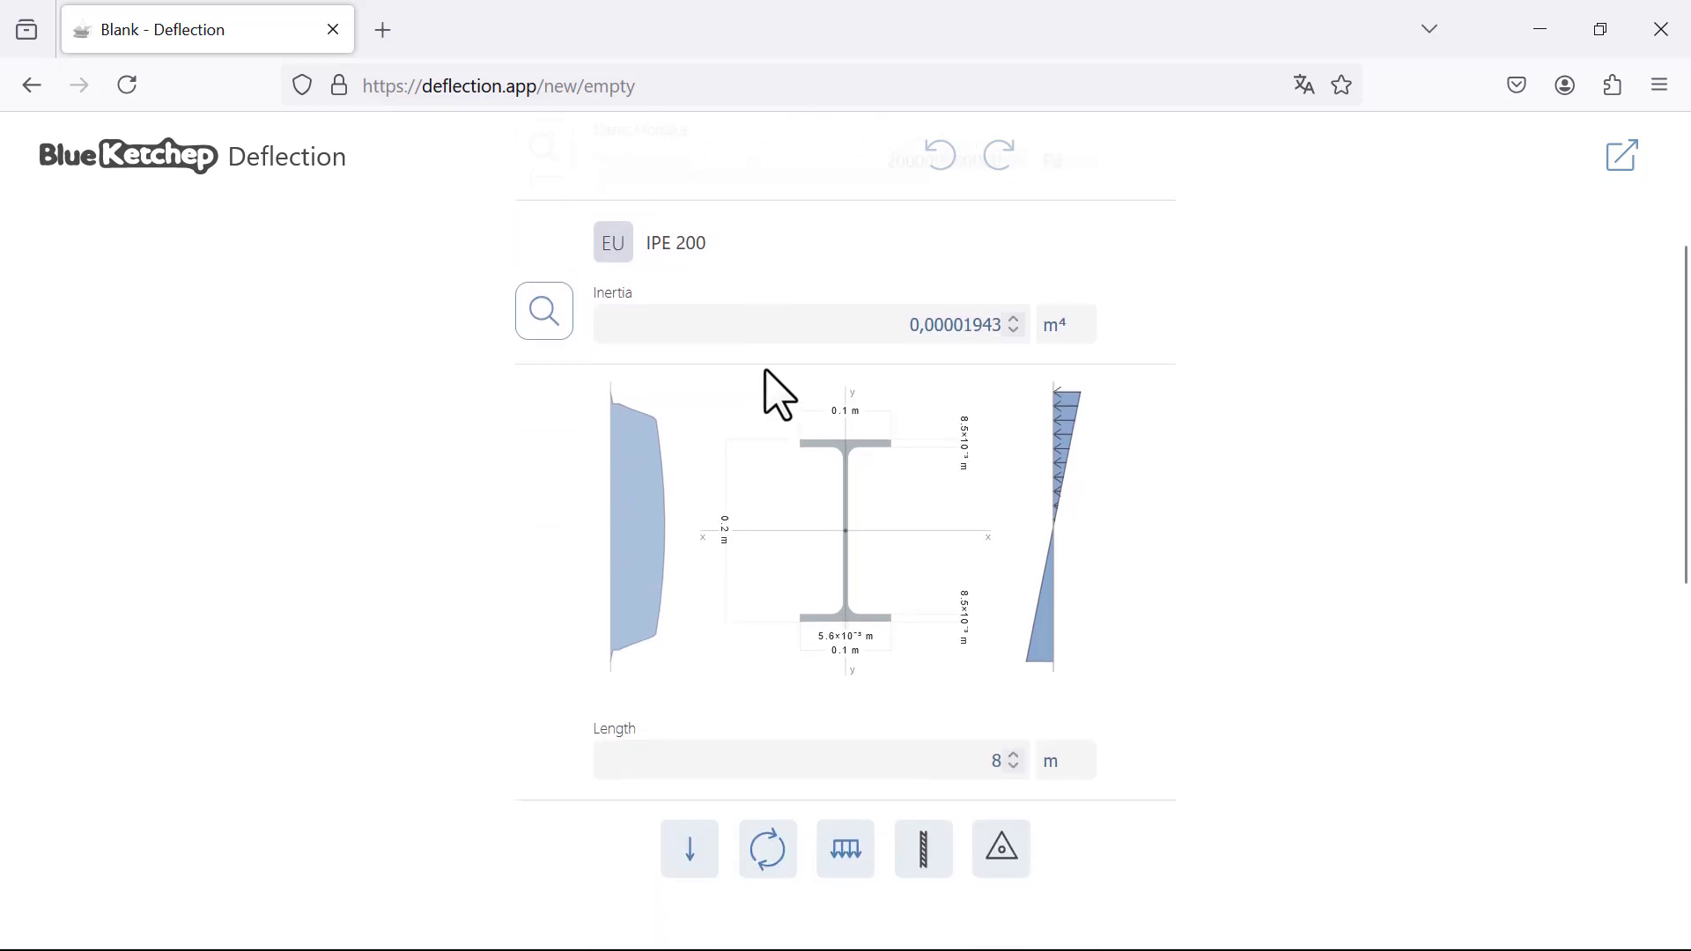
{"action": "scroll", "coordinate": [819, 421], "scroll_direction": "up", "scroll_amount": 3}
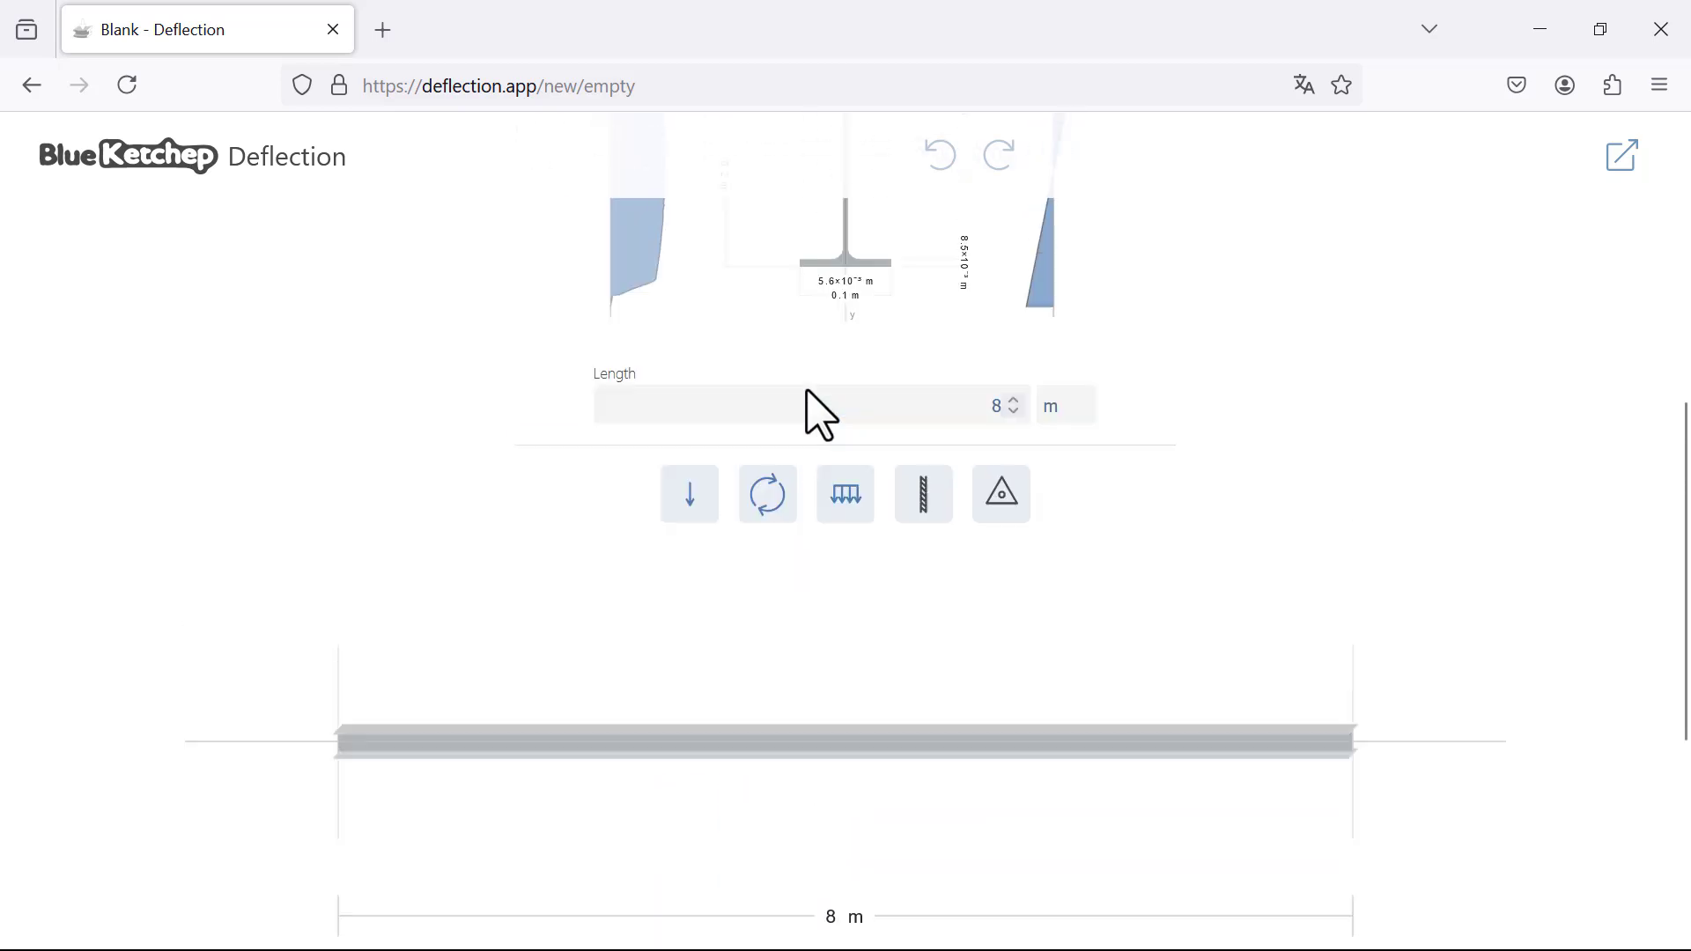
{"action": "left_click", "coordinate": [669, 478]}
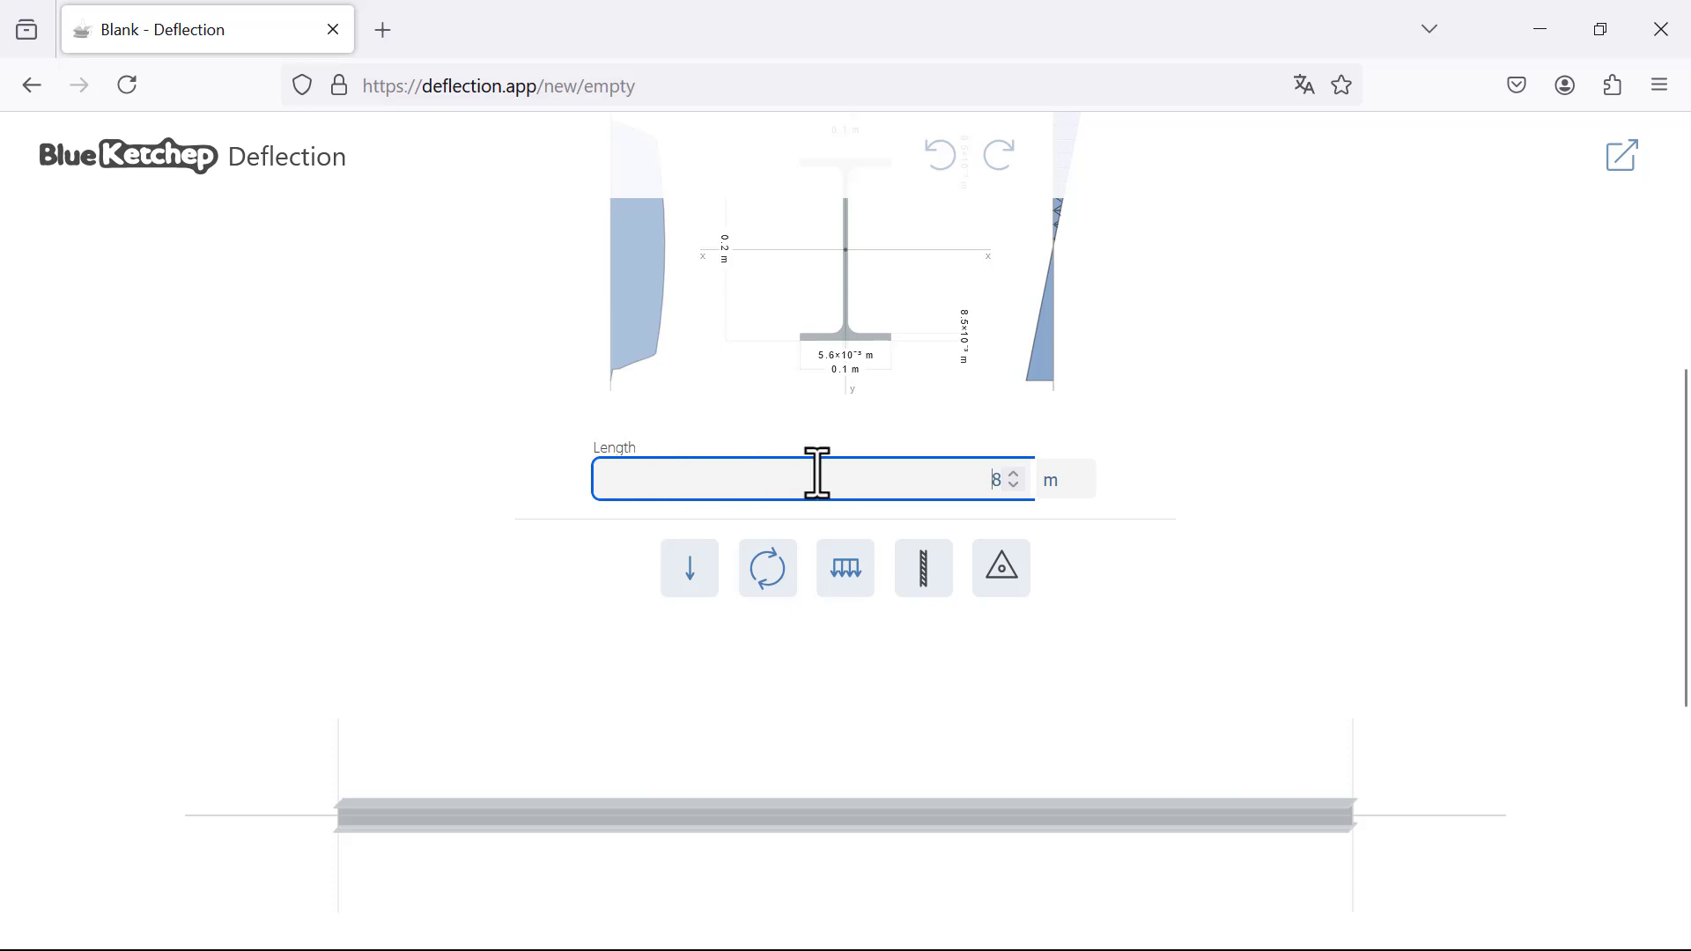
{"action": "key", "text": "Delete"}
{"action": "type", "text": "2"}
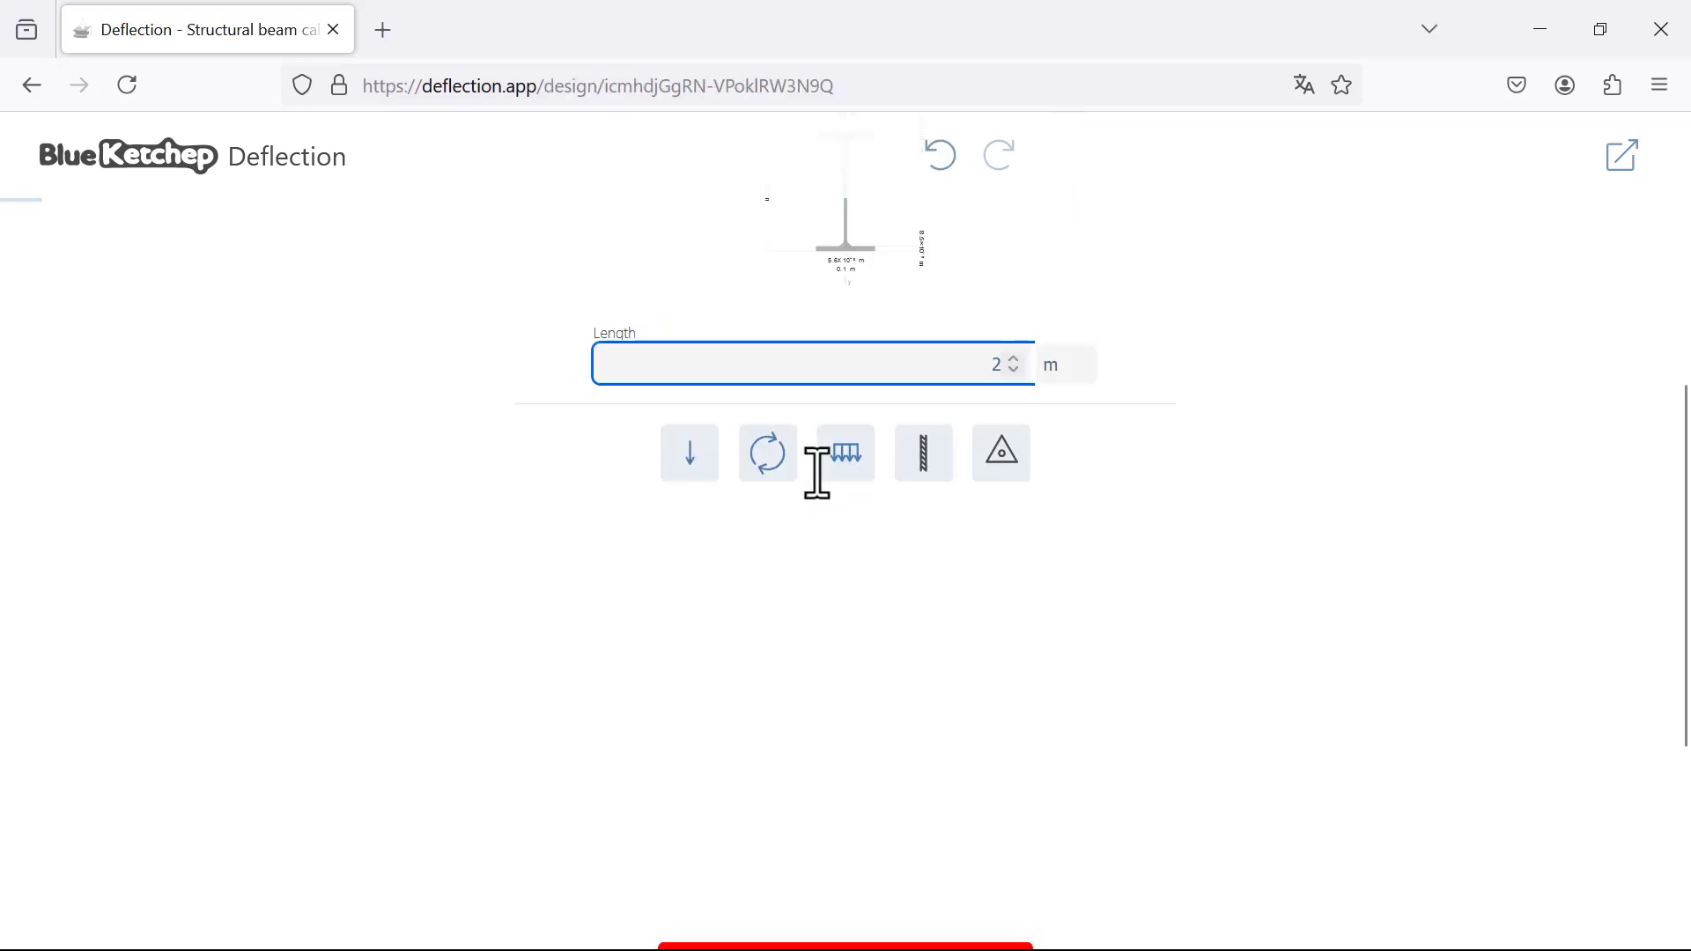
{"action": "type", "text": "0"}
{"action": "left_click", "coordinate": [1223, 529]}
Step: Add two simple supports to the beam, positioned at 5 m and 15 m
{"action": "scroll", "coordinate": [691, 687], "scroll_direction": "down", "scroll_amount": 2}
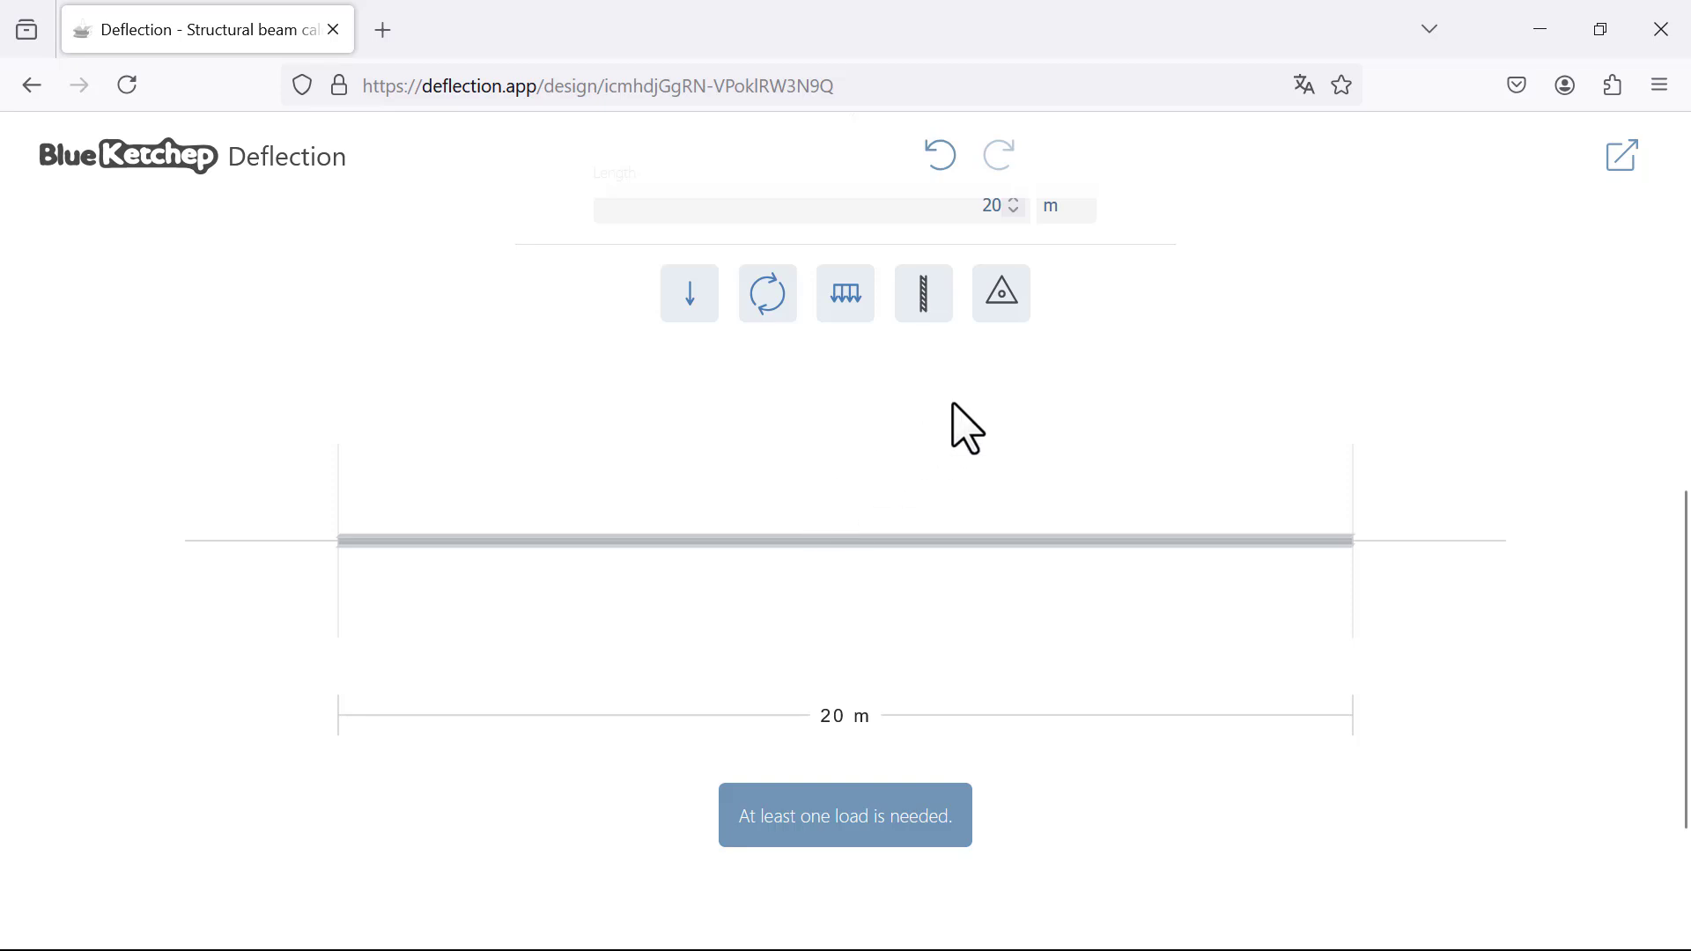
{"action": "left_click", "coordinate": [996, 314]}
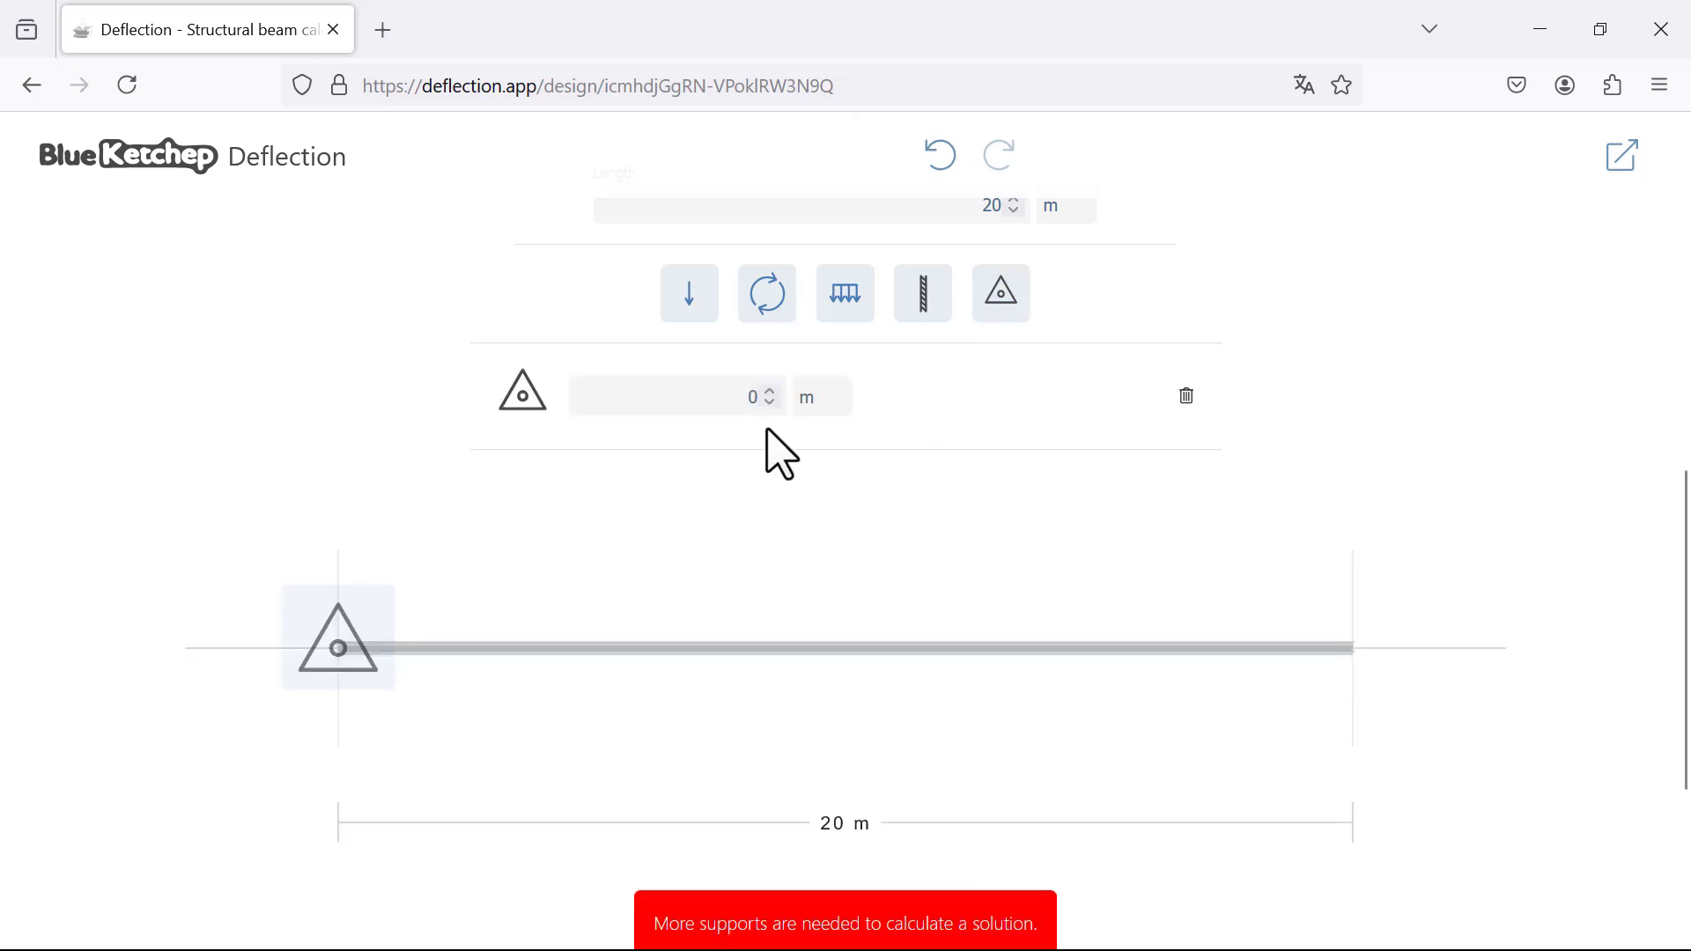
{"action": "left_click", "coordinate": [731, 414]}
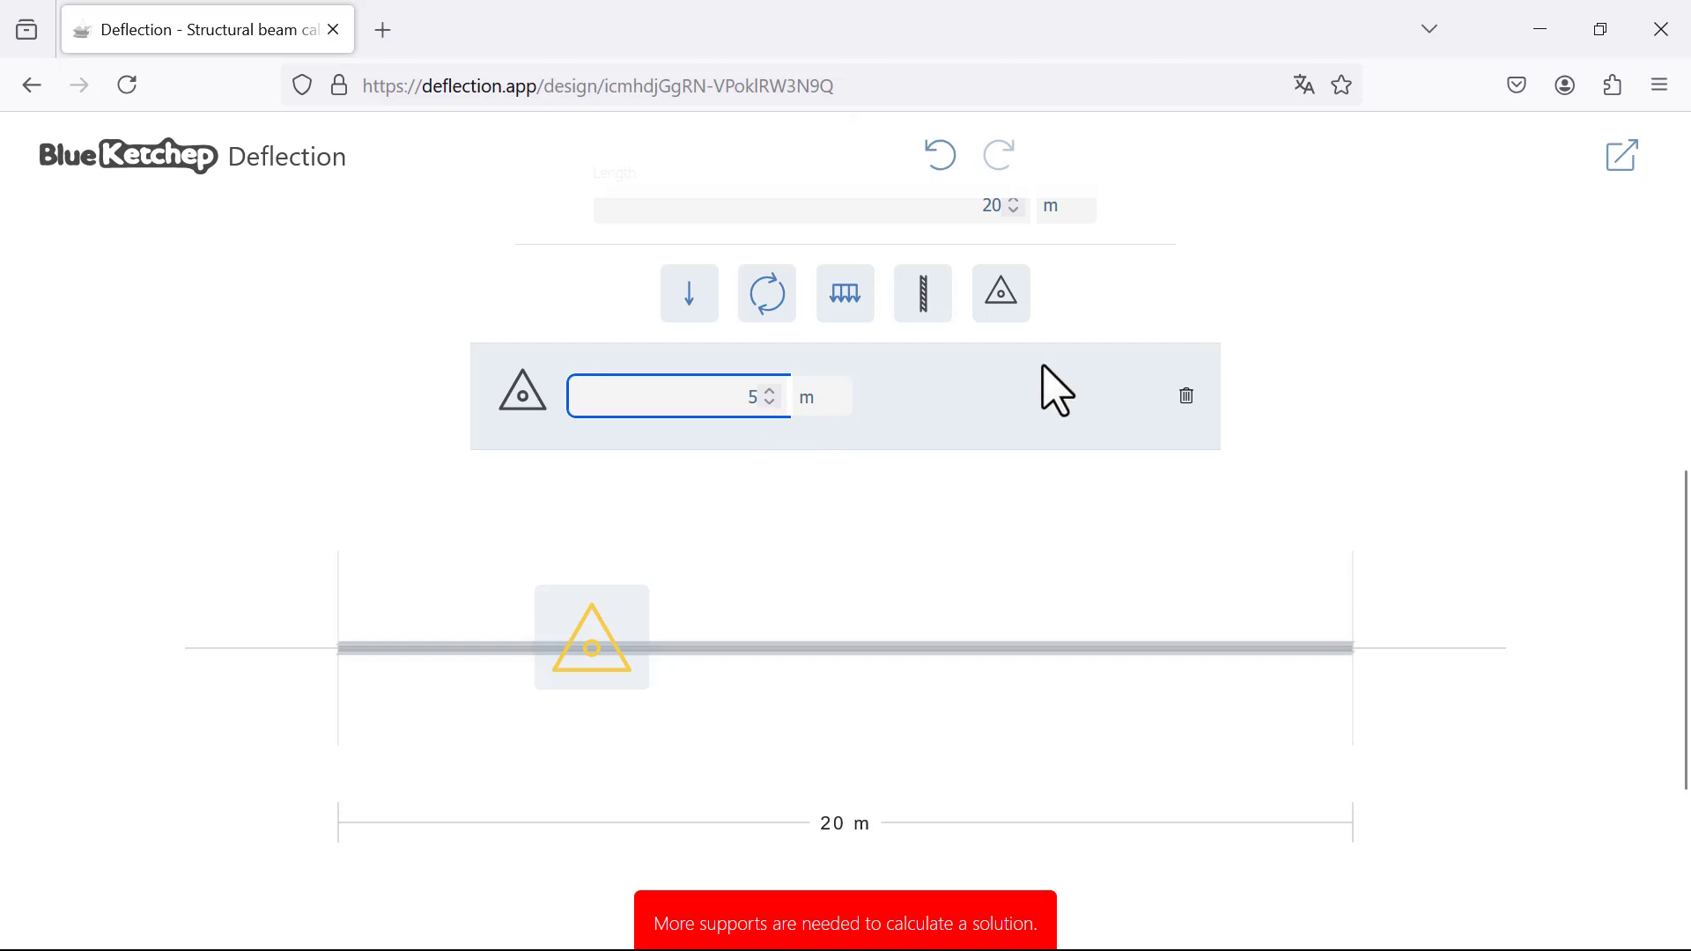
{"action": "left_click", "coordinate": [1003, 295]}
{"action": "left_click", "coordinate": [731, 504]}
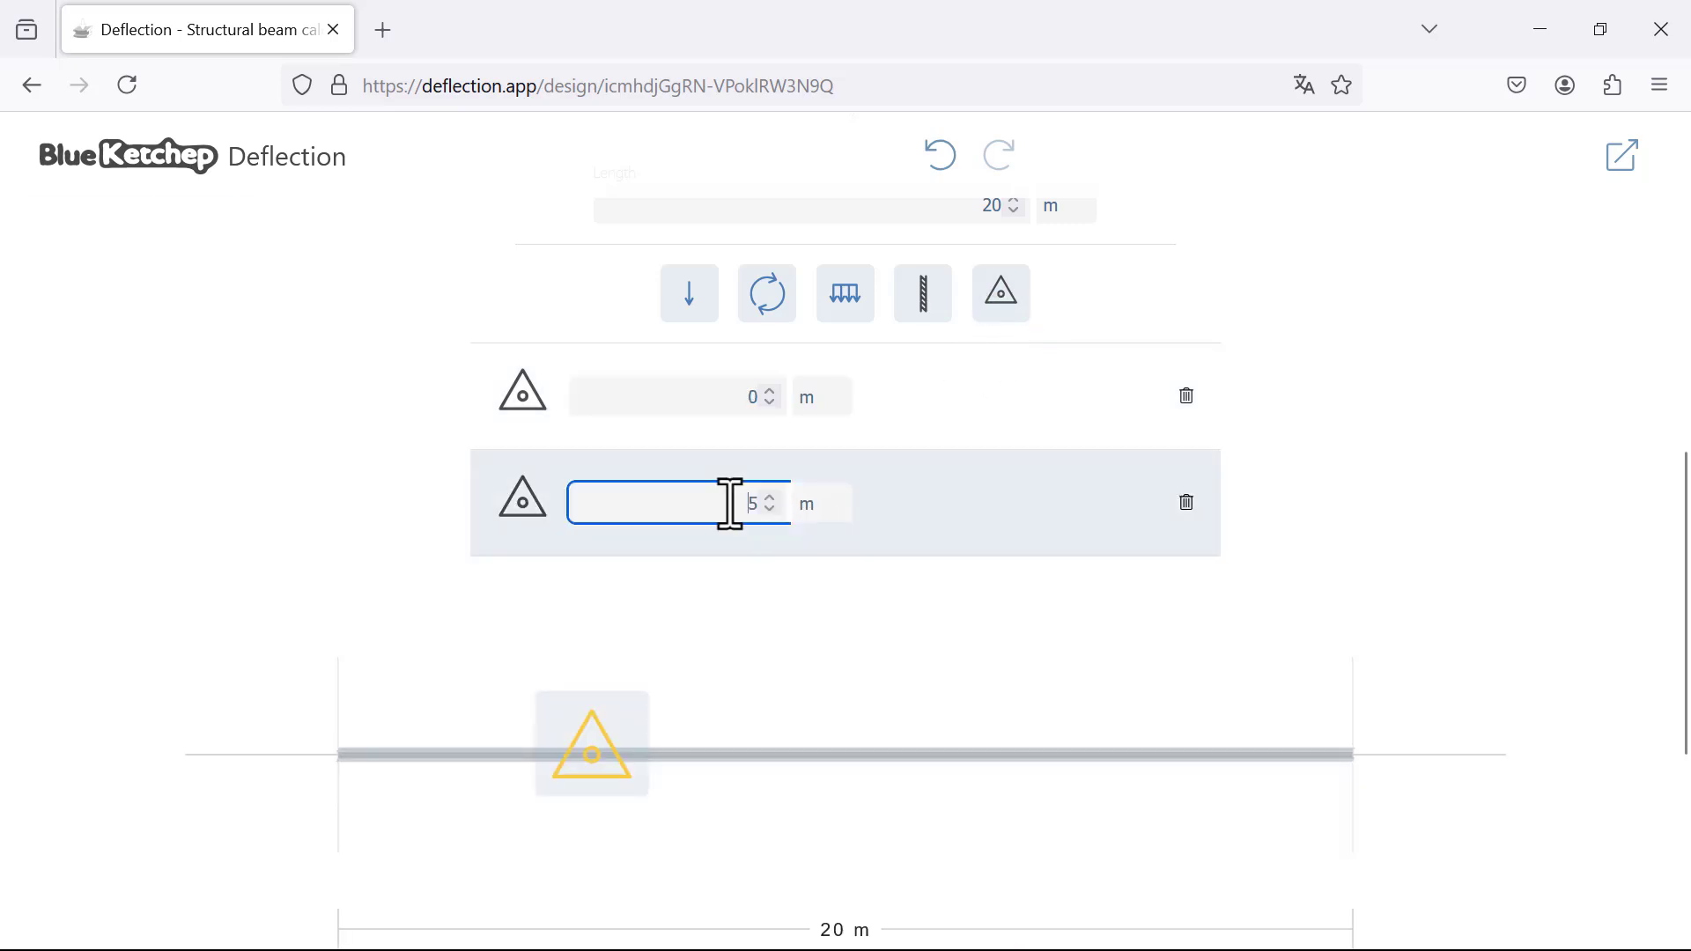
{"action": "type", "text": "15"}
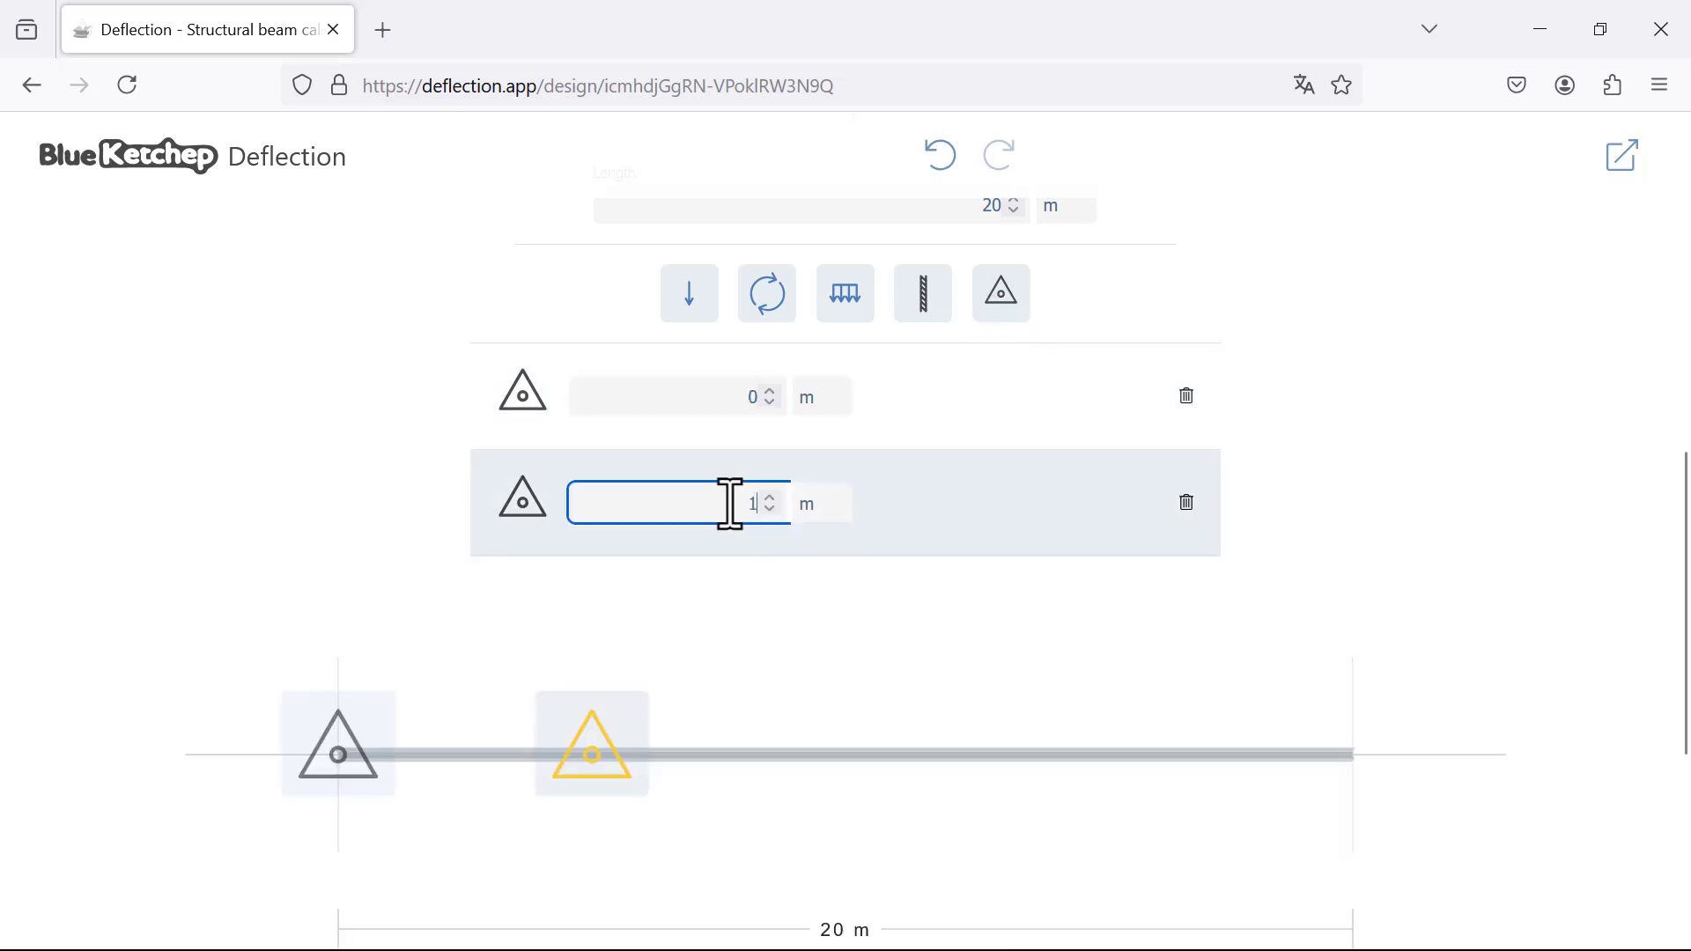
{"action": "left_click", "coordinate": [752, 381]}
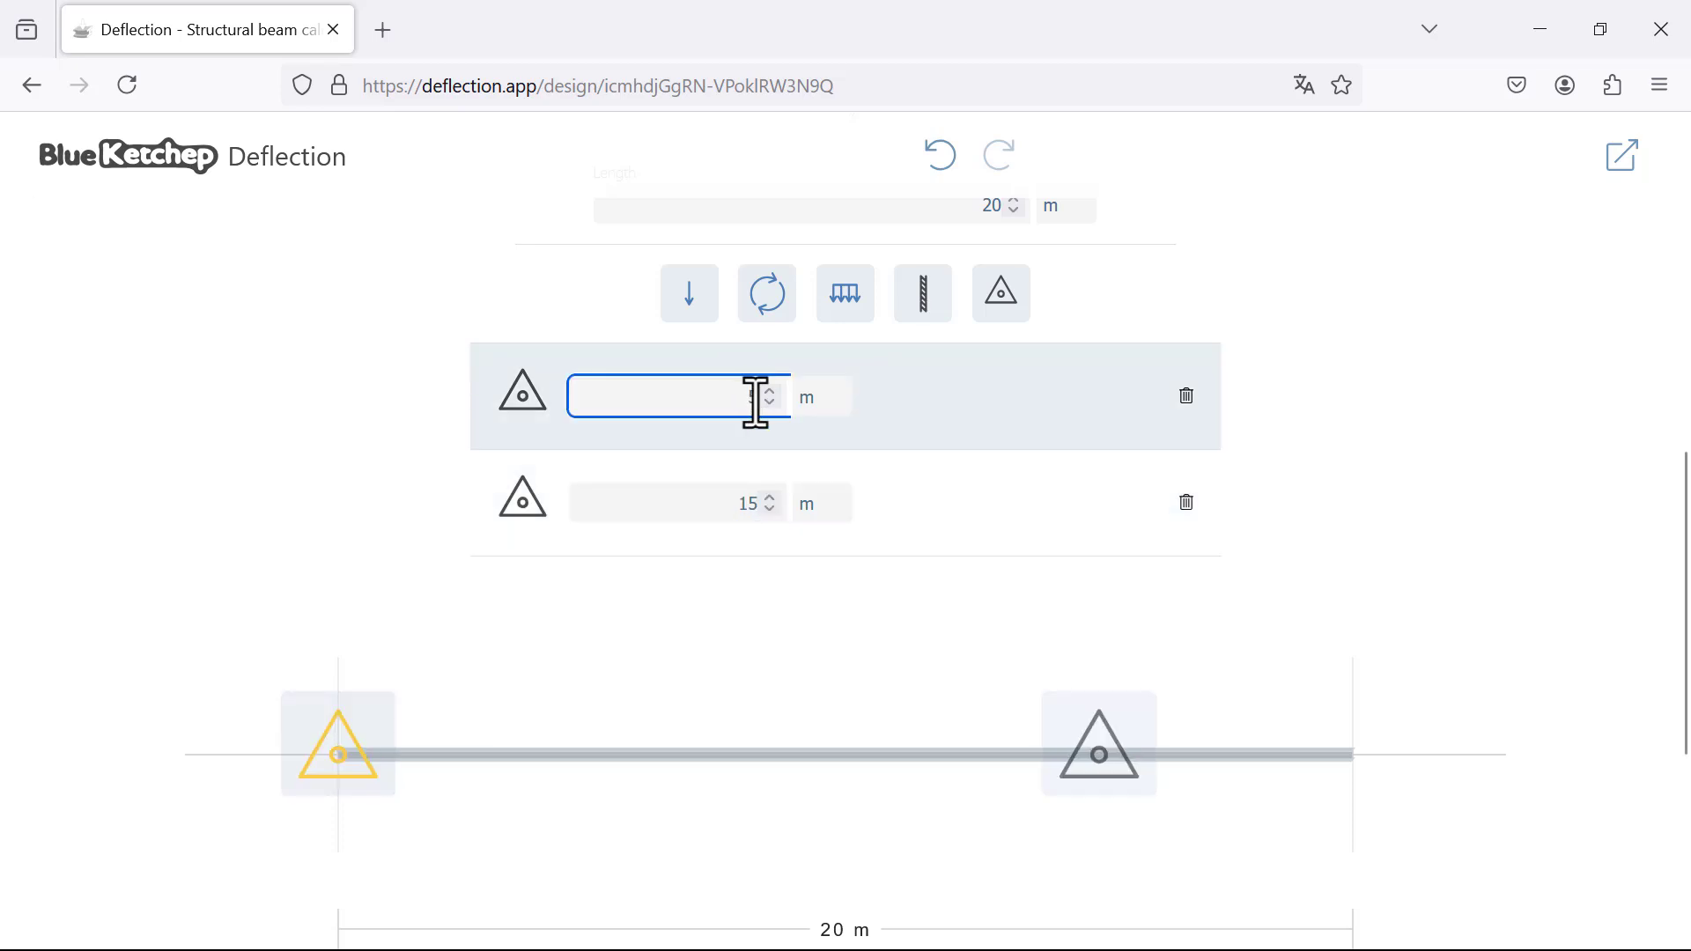
{"action": "type", "text": "5"}
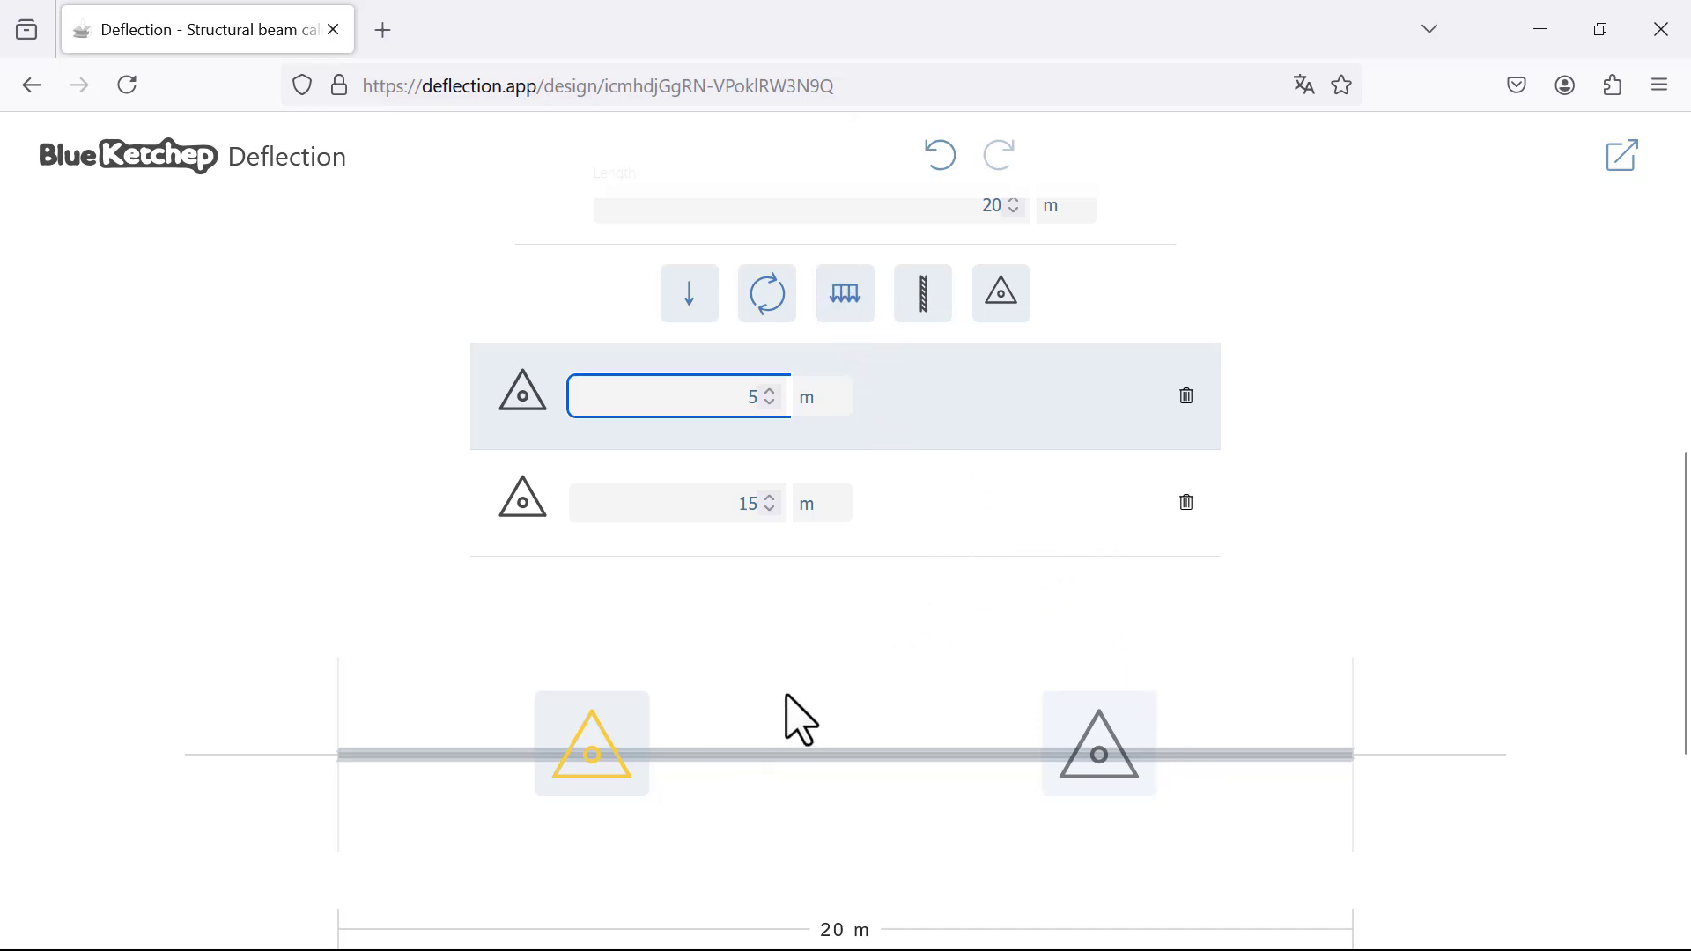
Step: Add a distributed load spanning the whole beam from 0 m to 20 m
{"action": "left_click", "coordinate": [853, 304]}
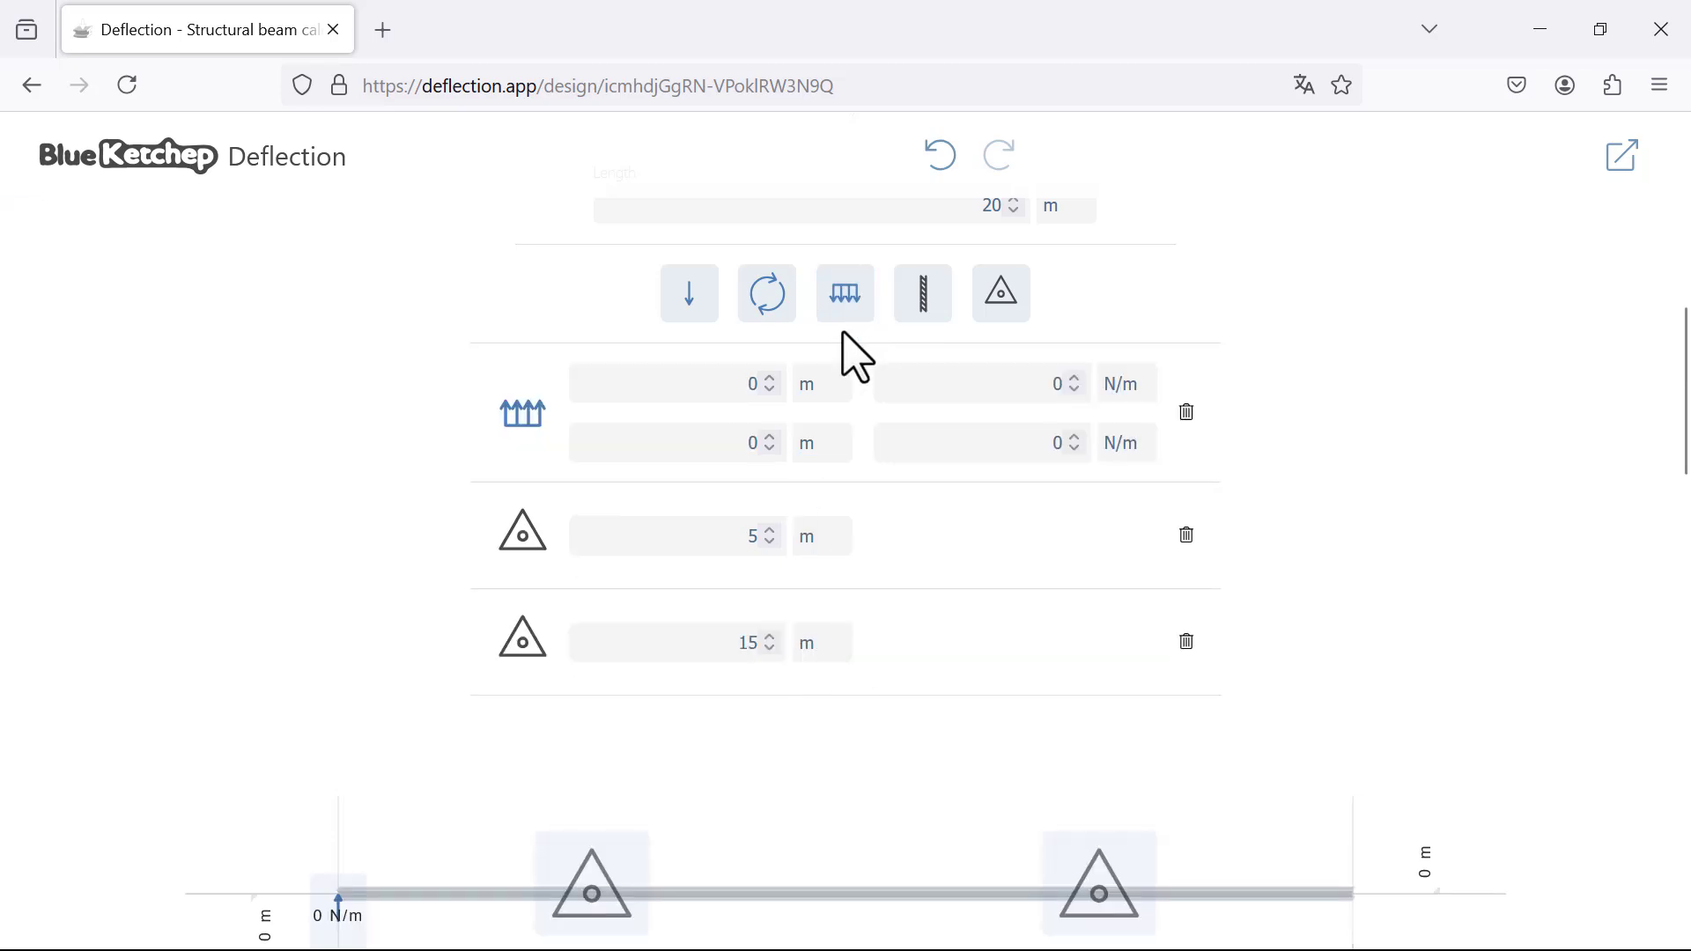
{"action": "scroll", "coordinate": [850, 405], "scroll_direction": "down", "scroll_amount": 2}
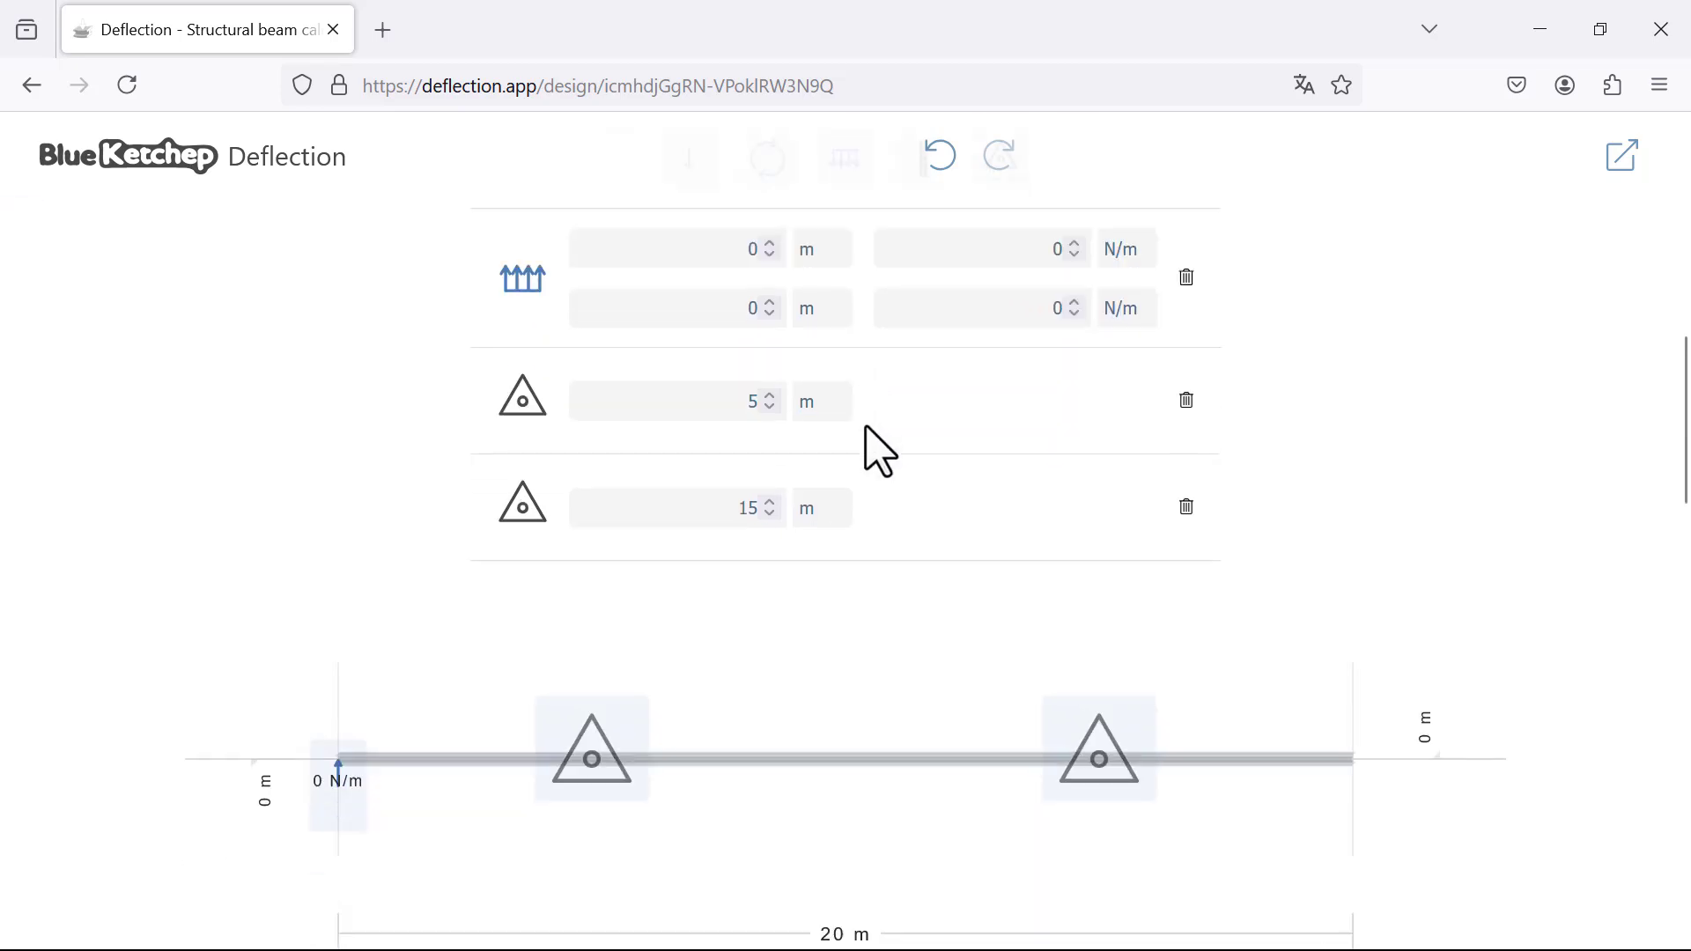
{"action": "left_click", "coordinate": [751, 255]}
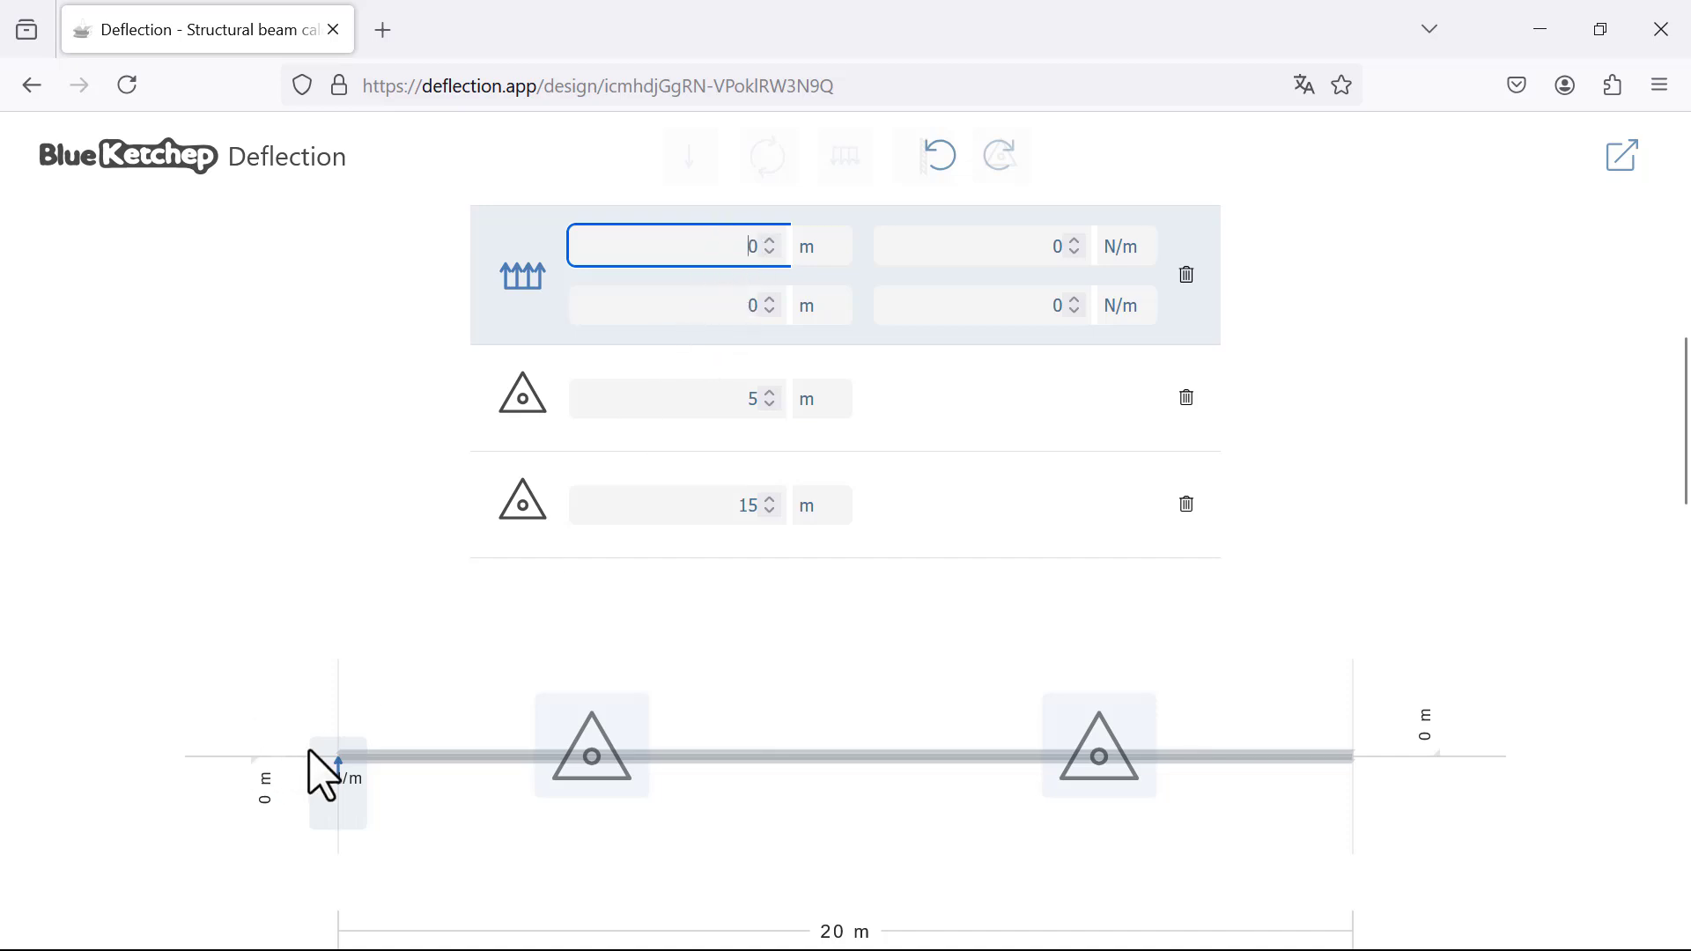
{"action": "left_click", "coordinate": [744, 317]}
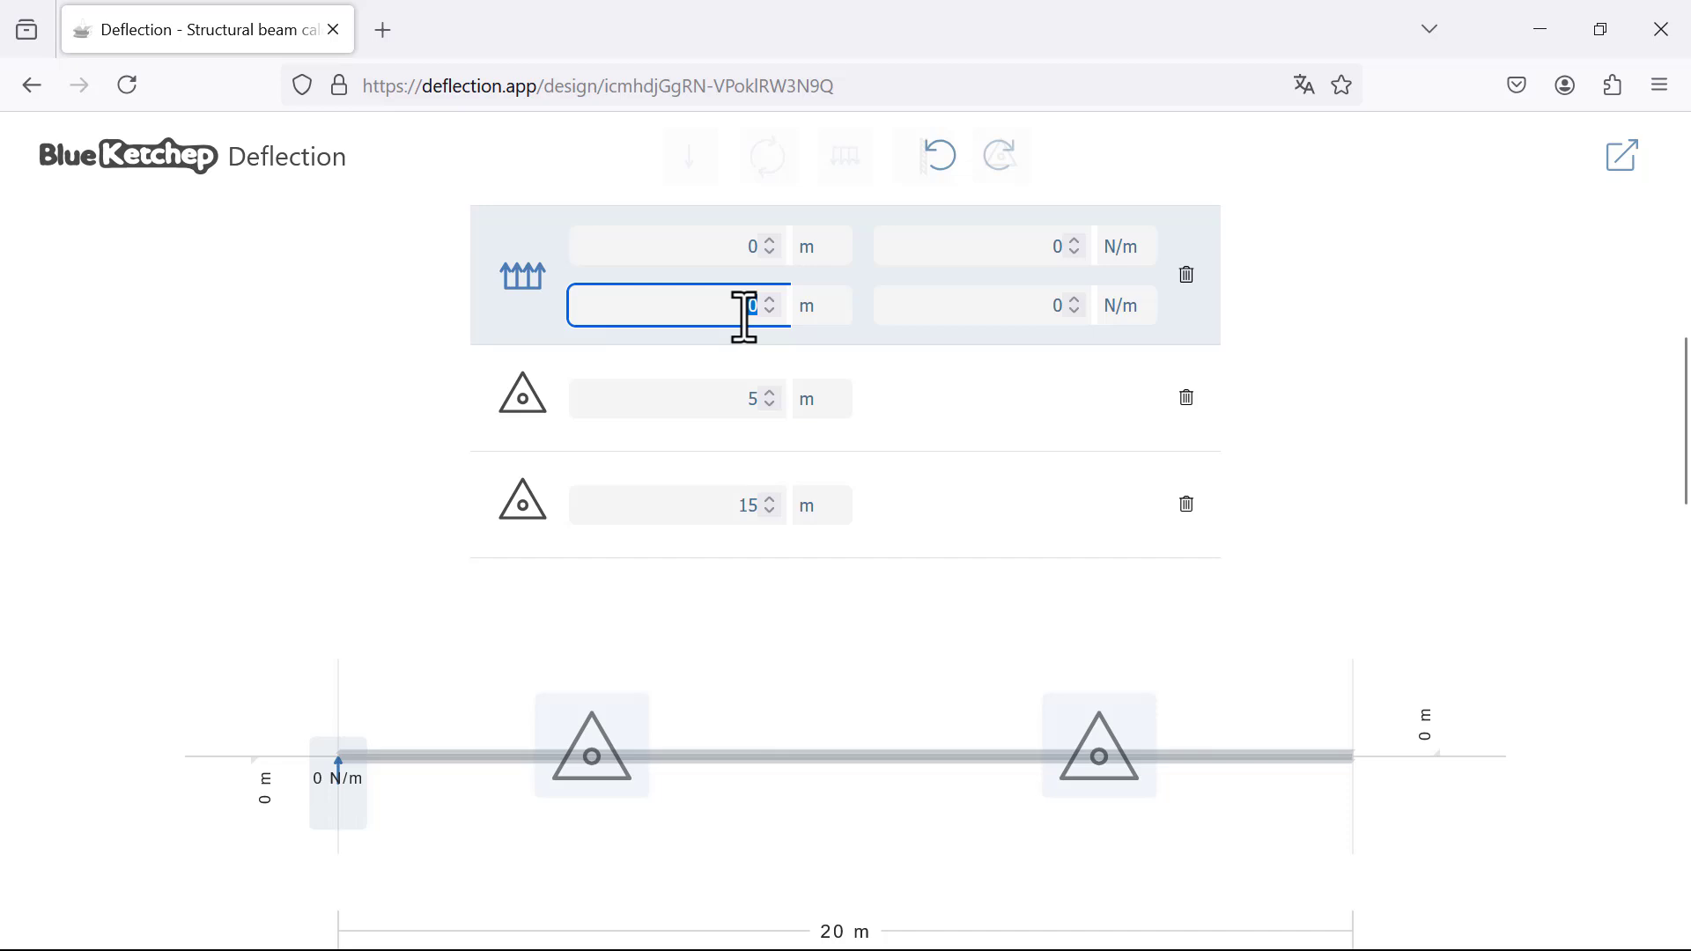
{"action": "type", "text": "20"}
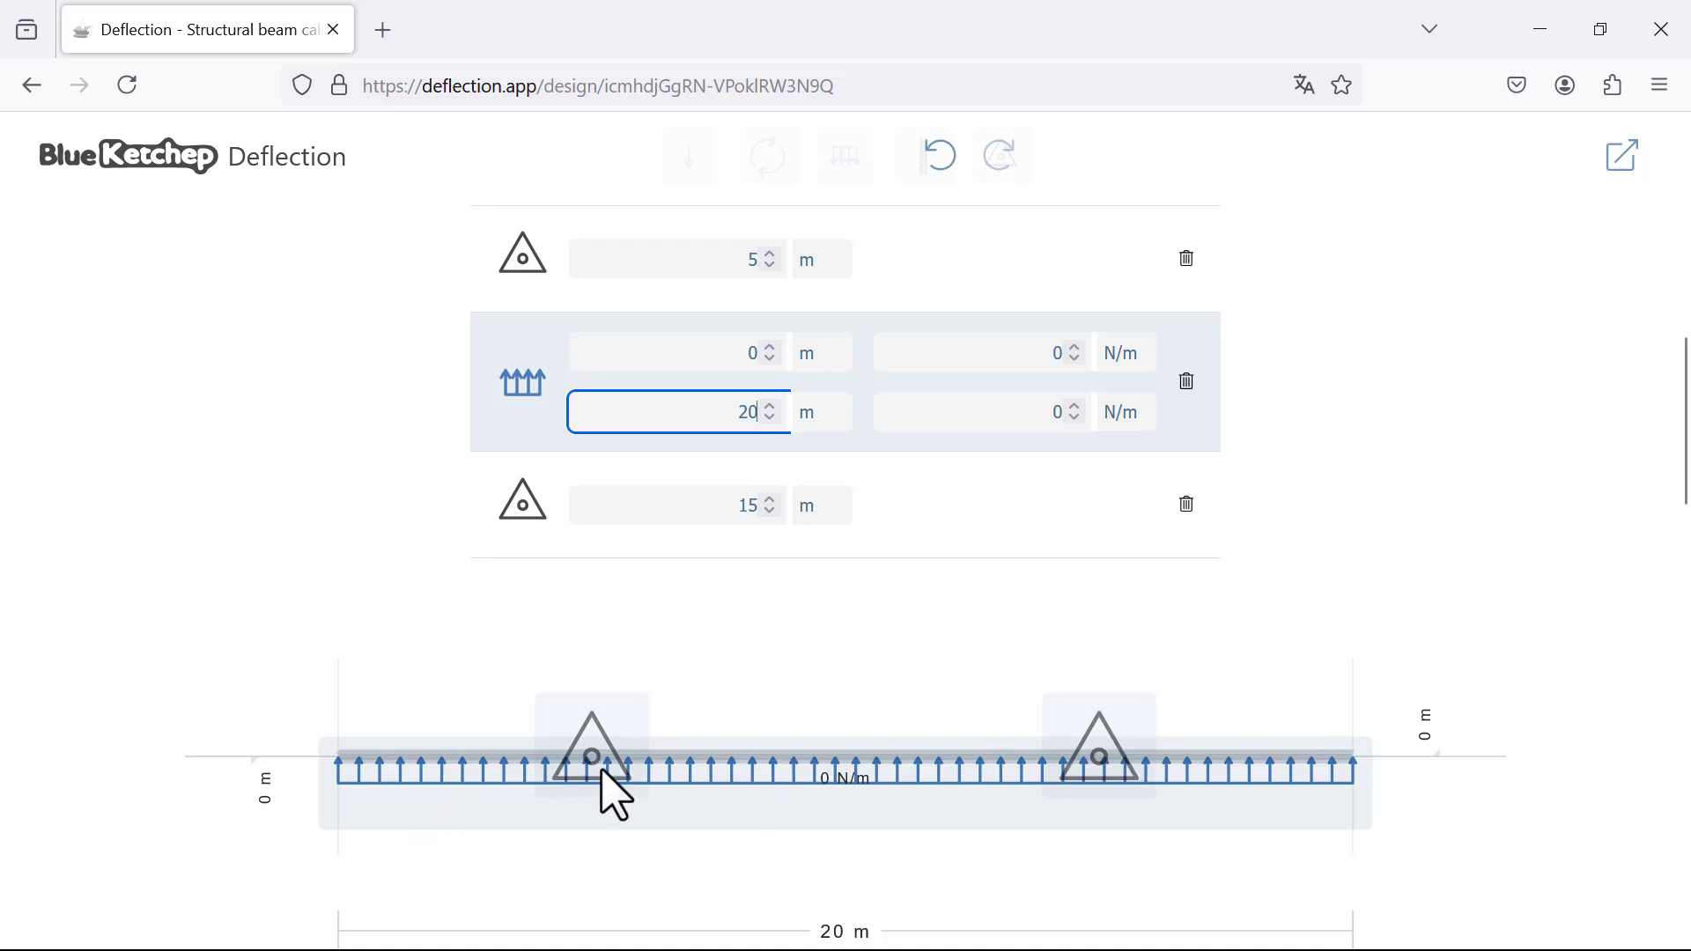
Step: Add a second distributed load between the two supports, from 5 m to 15 m
{"action": "scroll", "coordinate": [1185, 755], "scroll_direction": "up", "scroll_amount": 1}
{"action": "scroll", "coordinate": [989, 351], "scroll_direction": "down", "scroll_amount": 1}
{"action": "scroll", "coordinate": [934, 388], "scroll_direction": "up", "scroll_amount": 3}
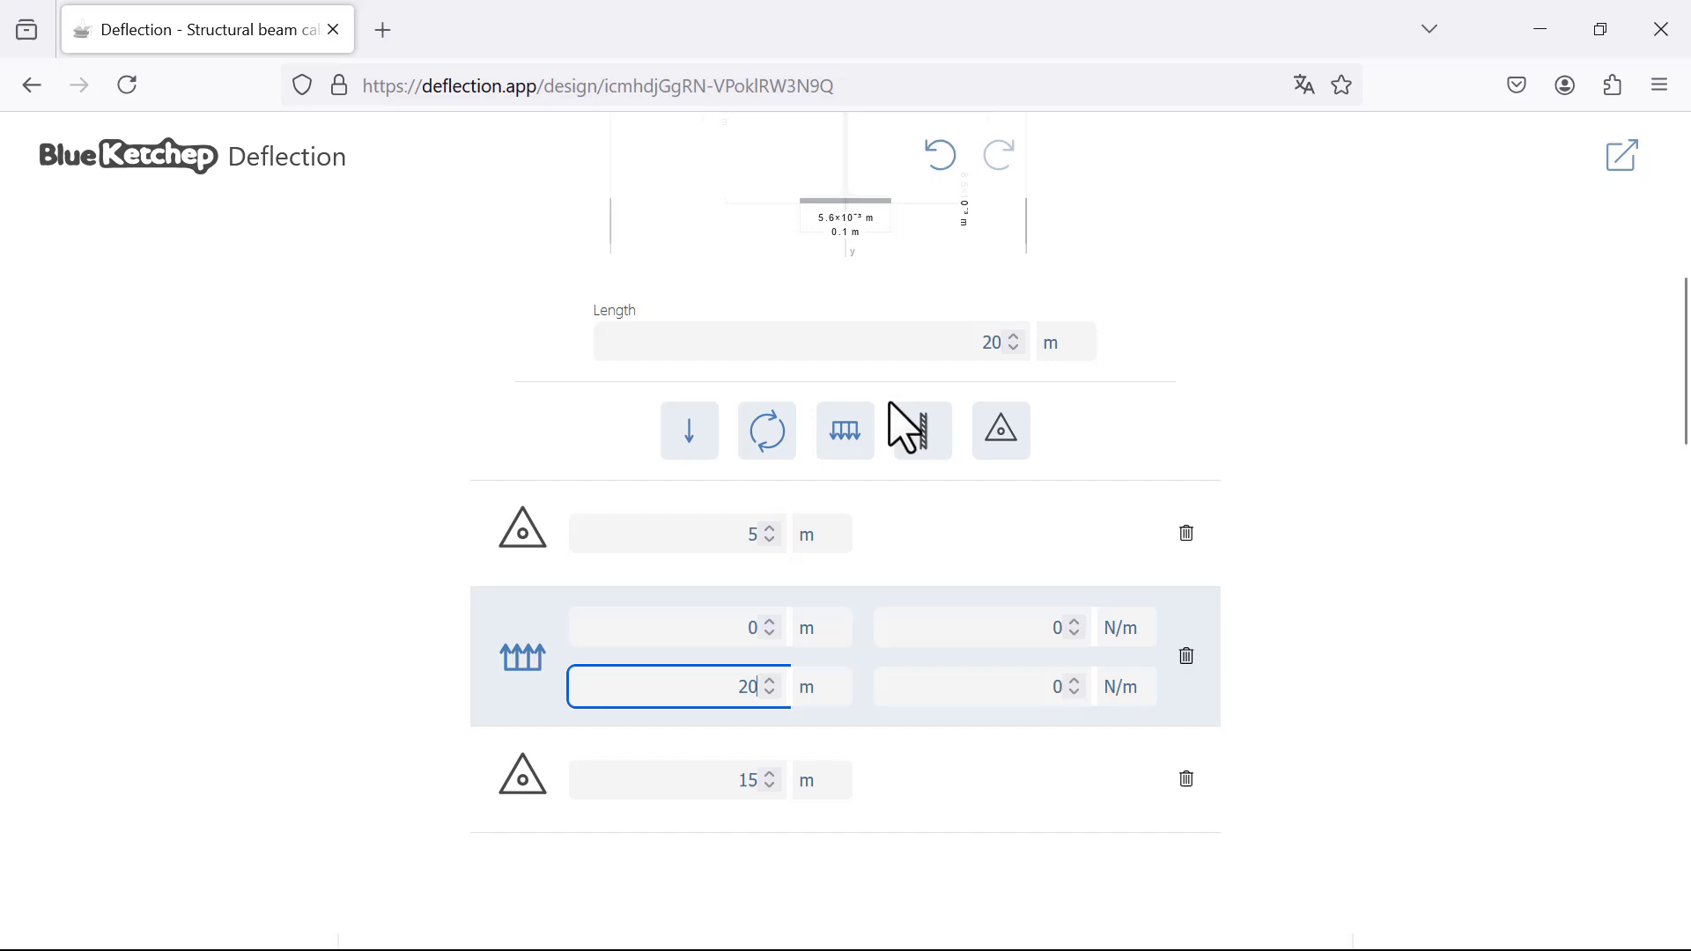
{"action": "left_click", "coordinate": [859, 462]}
{"action": "scroll", "coordinate": [877, 476], "scroll_direction": "down", "scroll_amount": 3}
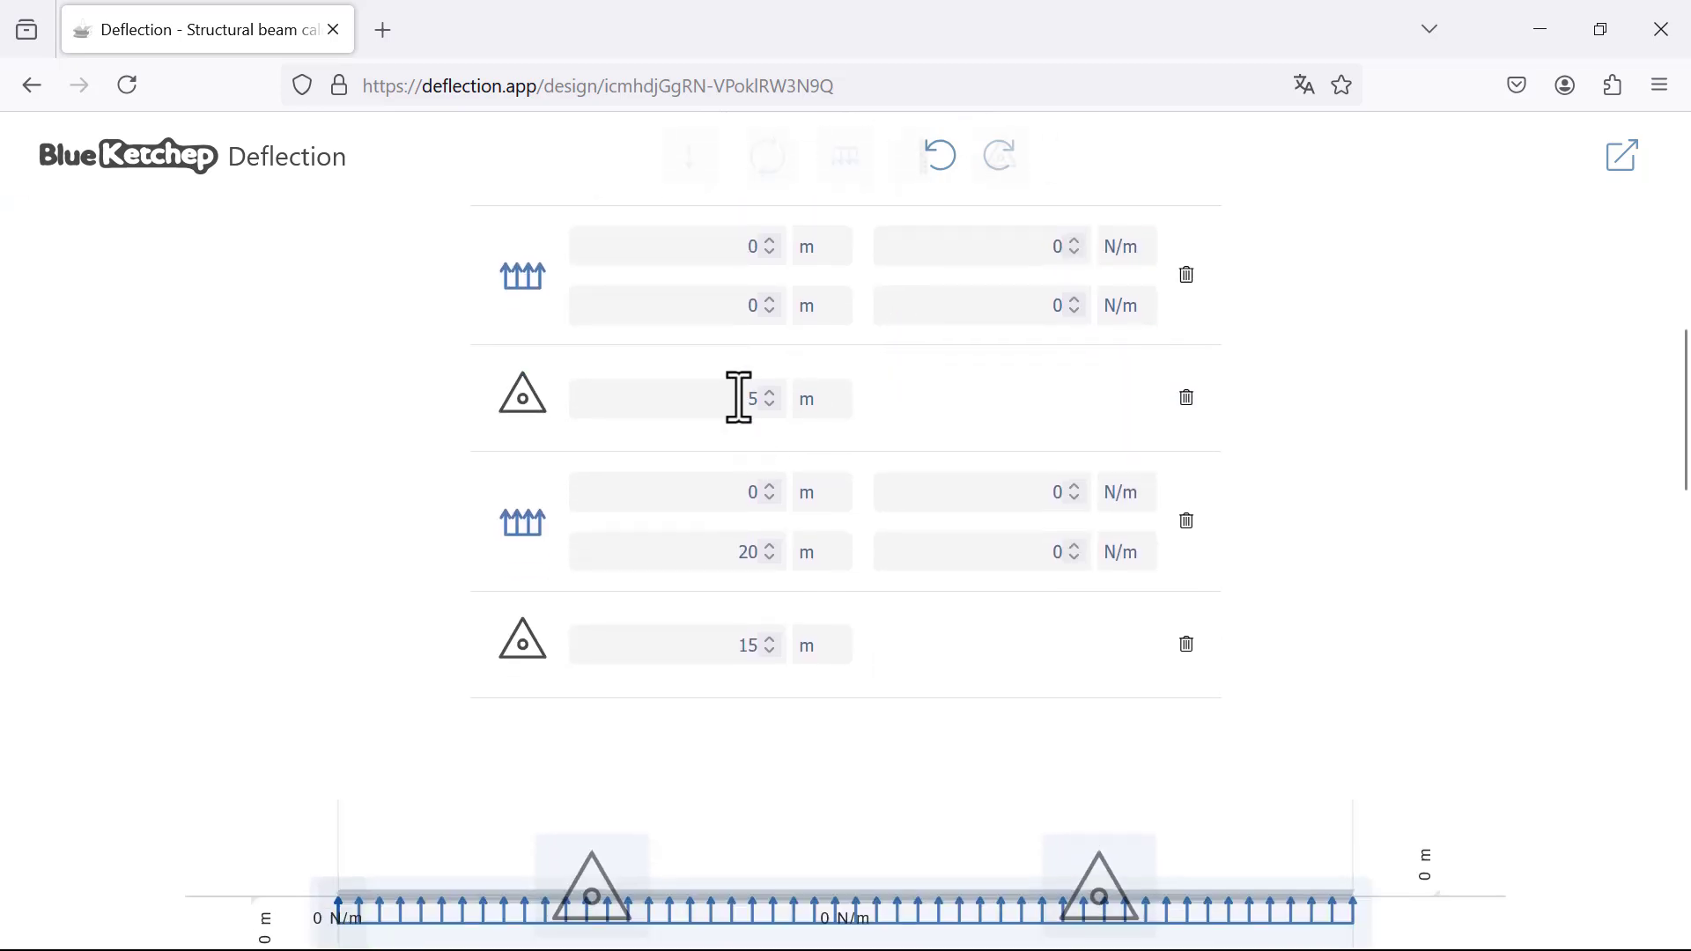
{"action": "scroll", "coordinate": [740, 398], "scroll_direction": "up", "scroll_amount": 2}
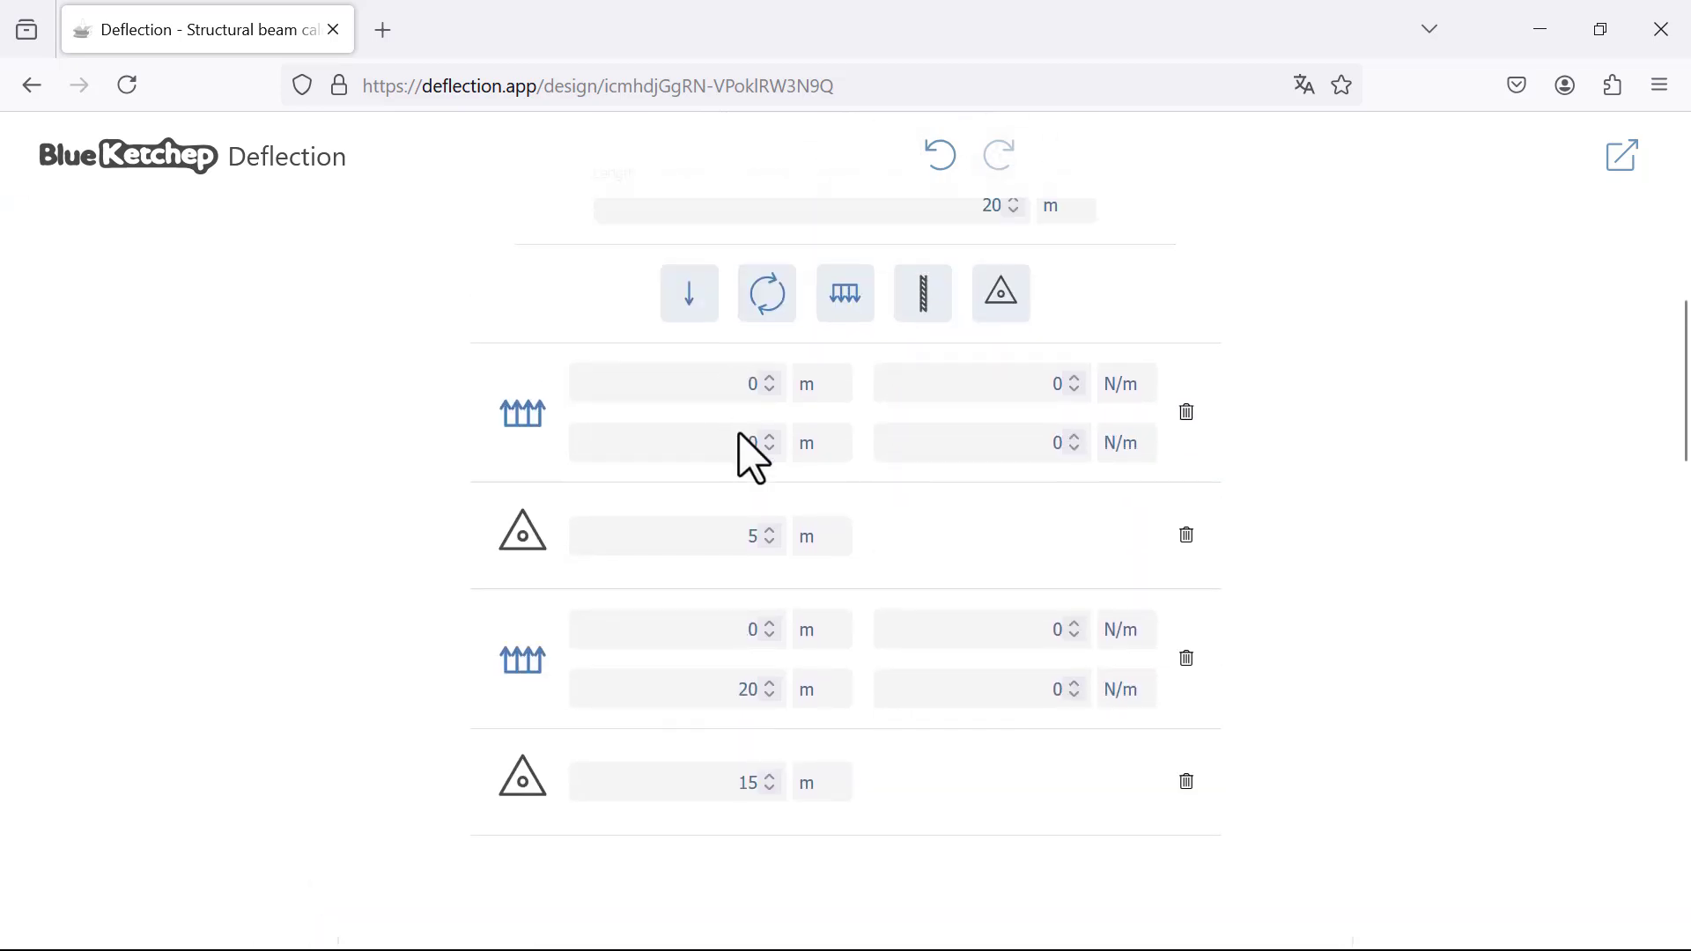
{"action": "double_click", "coordinate": [745, 385]}
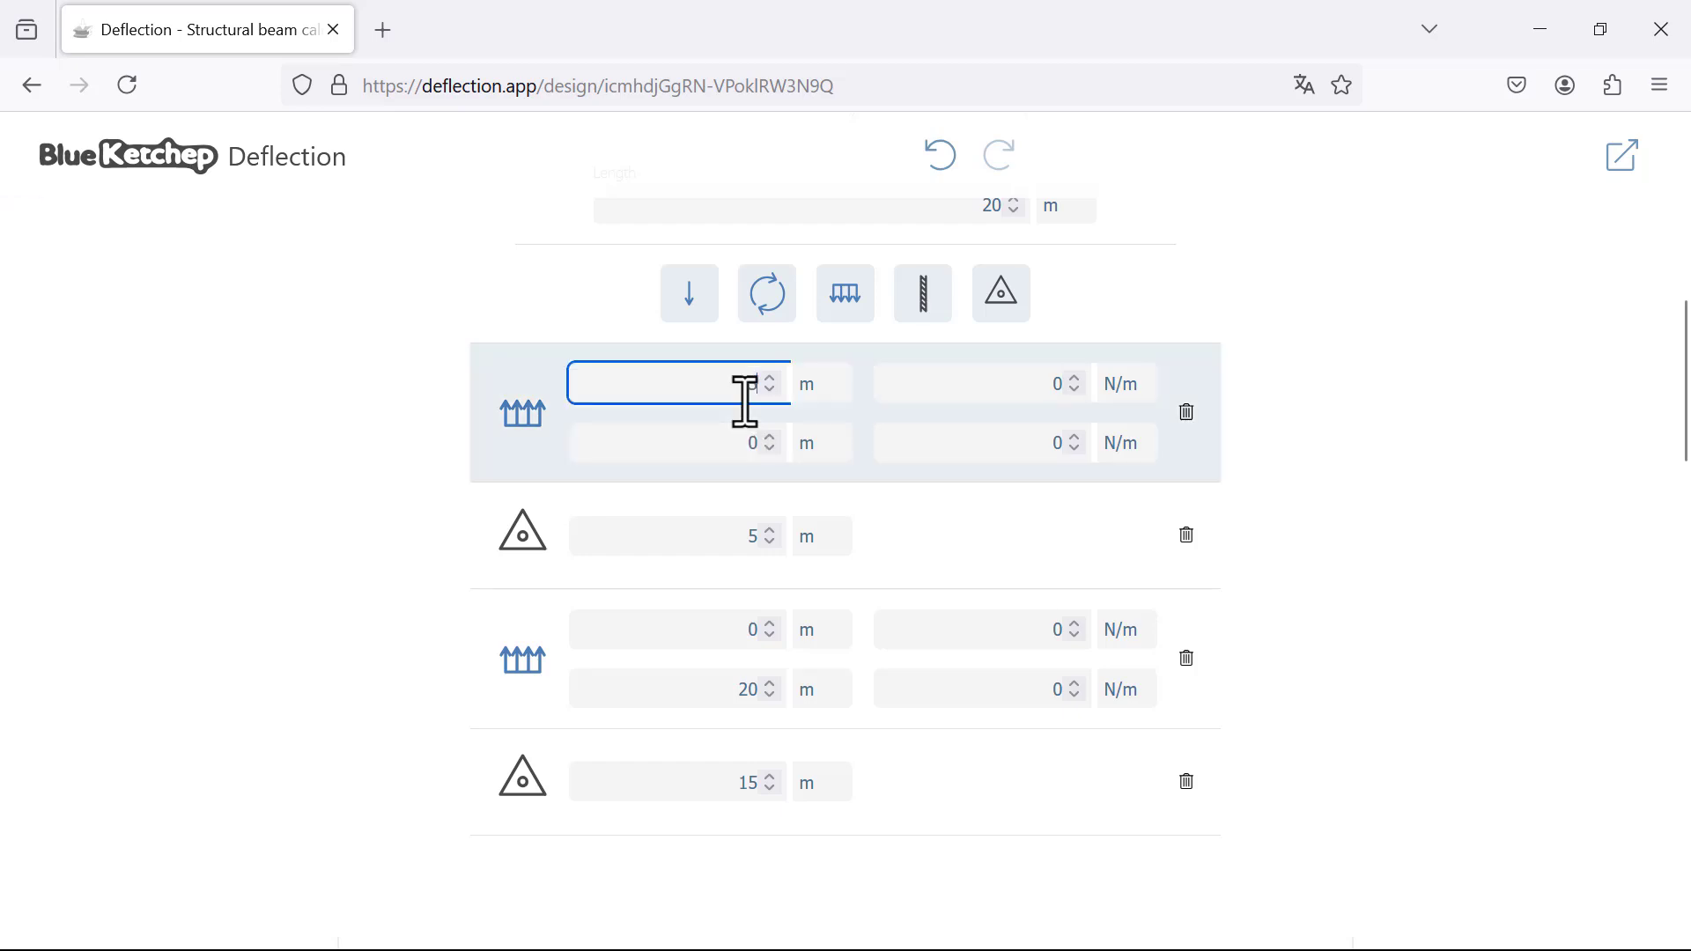
{"action": "type", "text": "5"}
{"action": "left_click", "coordinate": [728, 443]}
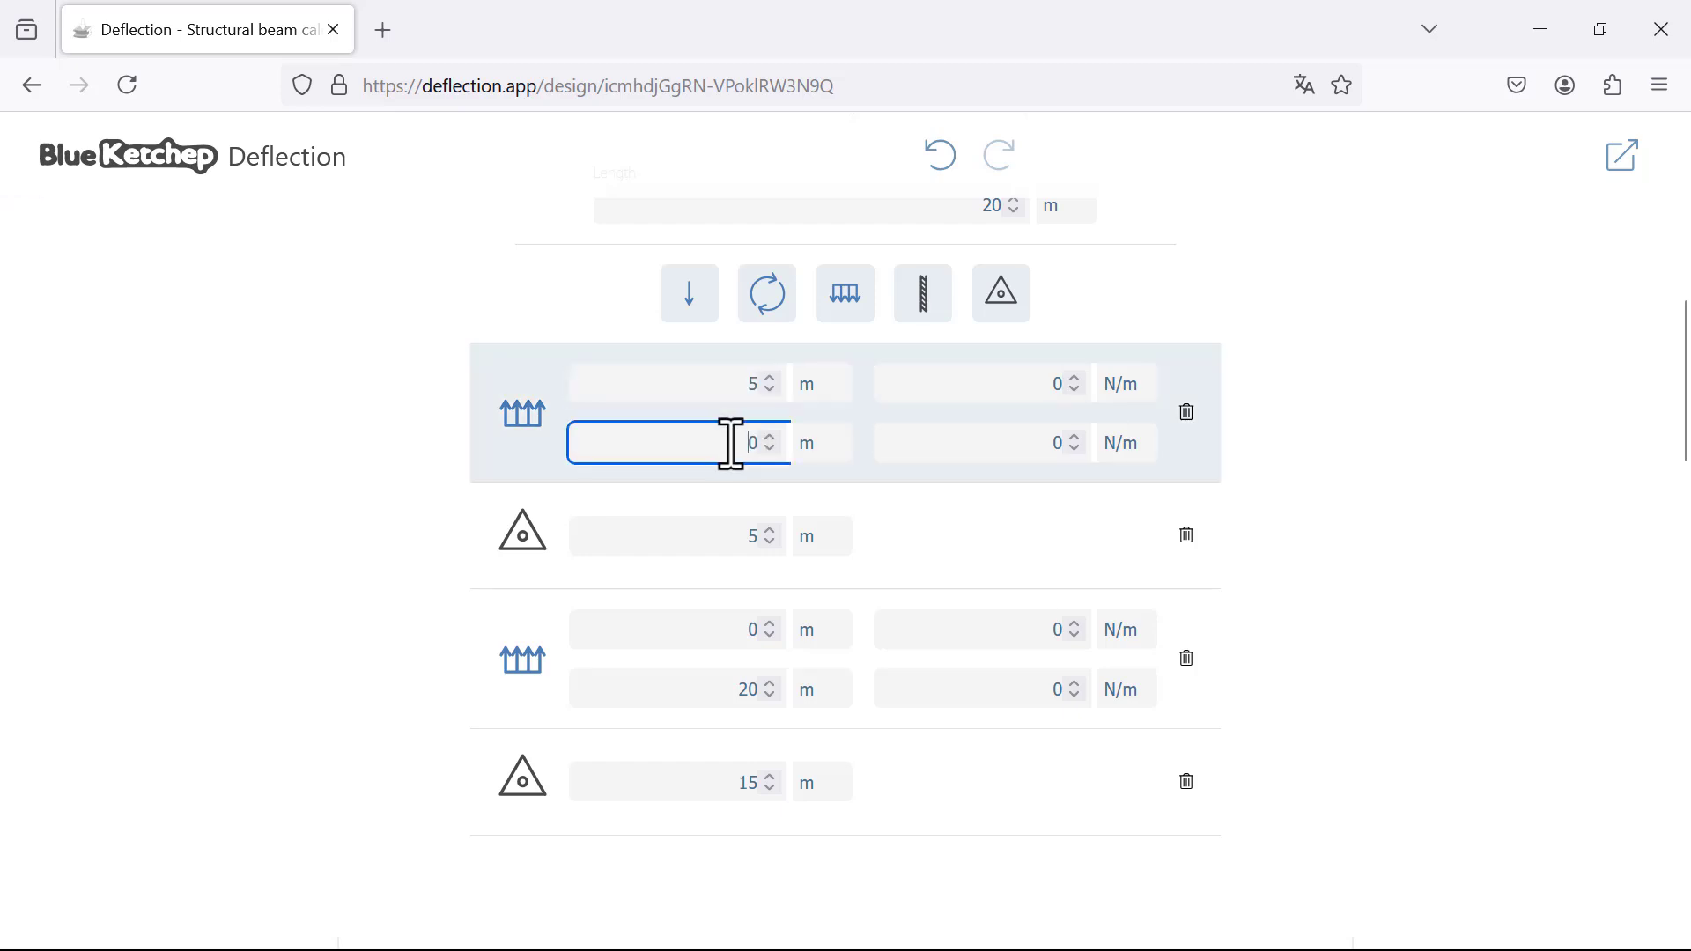
{"action": "type", "text": "15"}
{"action": "scroll", "coordinate": [934, 687], "scroll_direction": "down", "scroll_amount": 8}
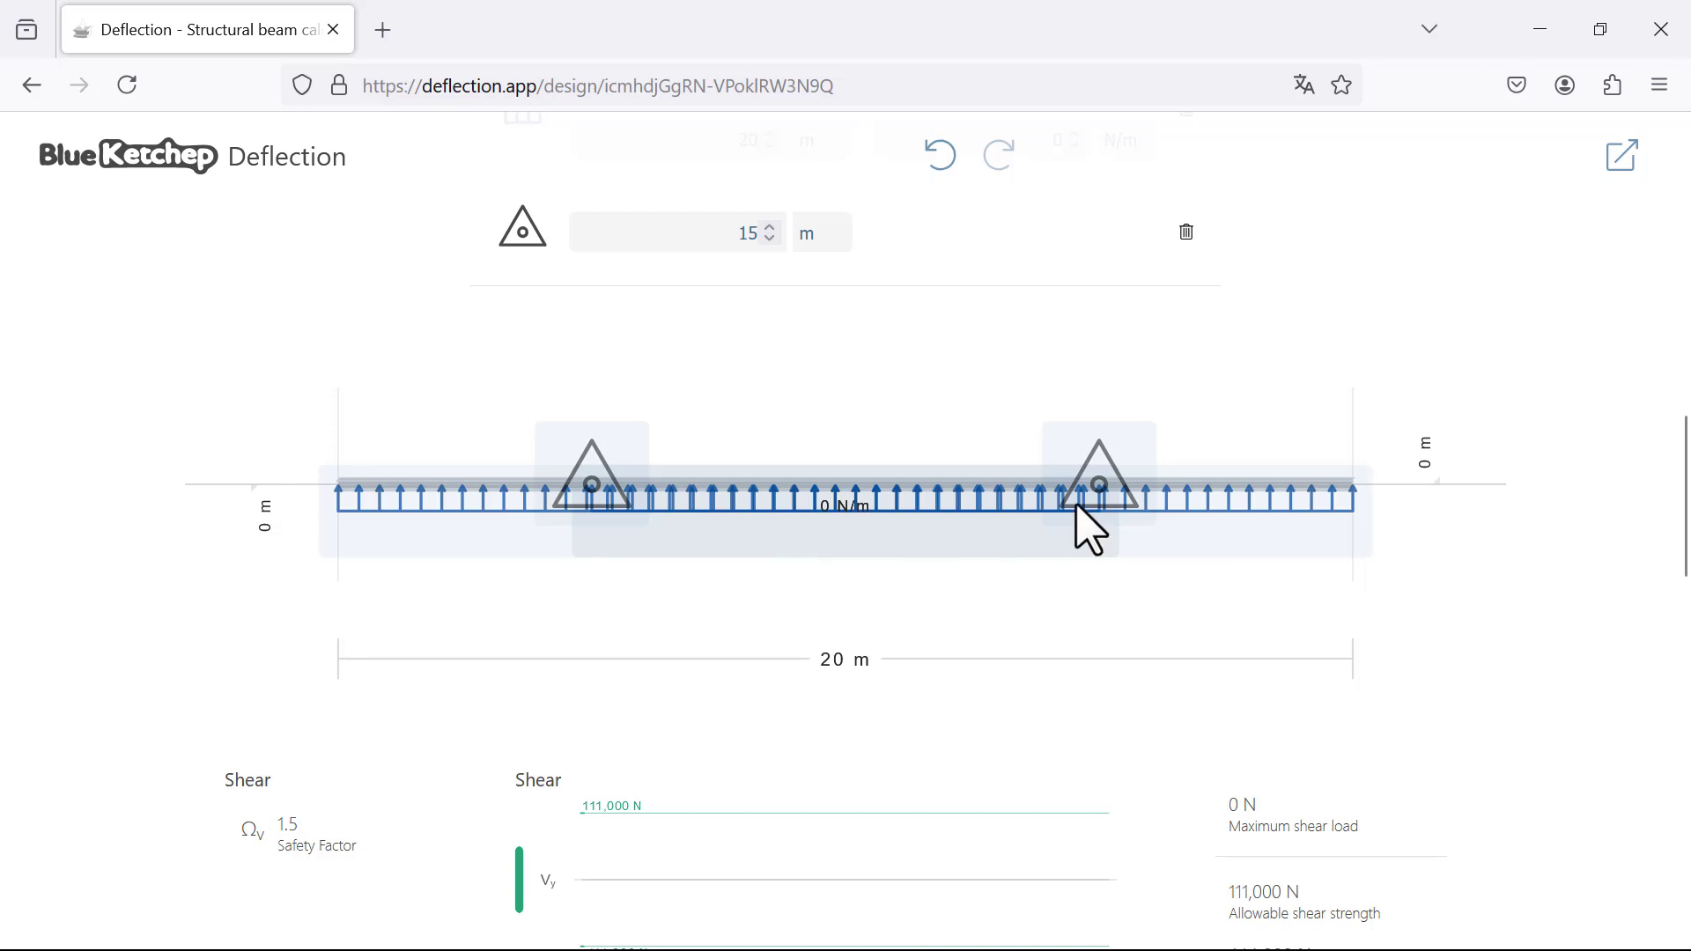
{"action": "scroll", "coordinate": [933, 528], "scroll_direction": "up", "scroll_amount": 2}
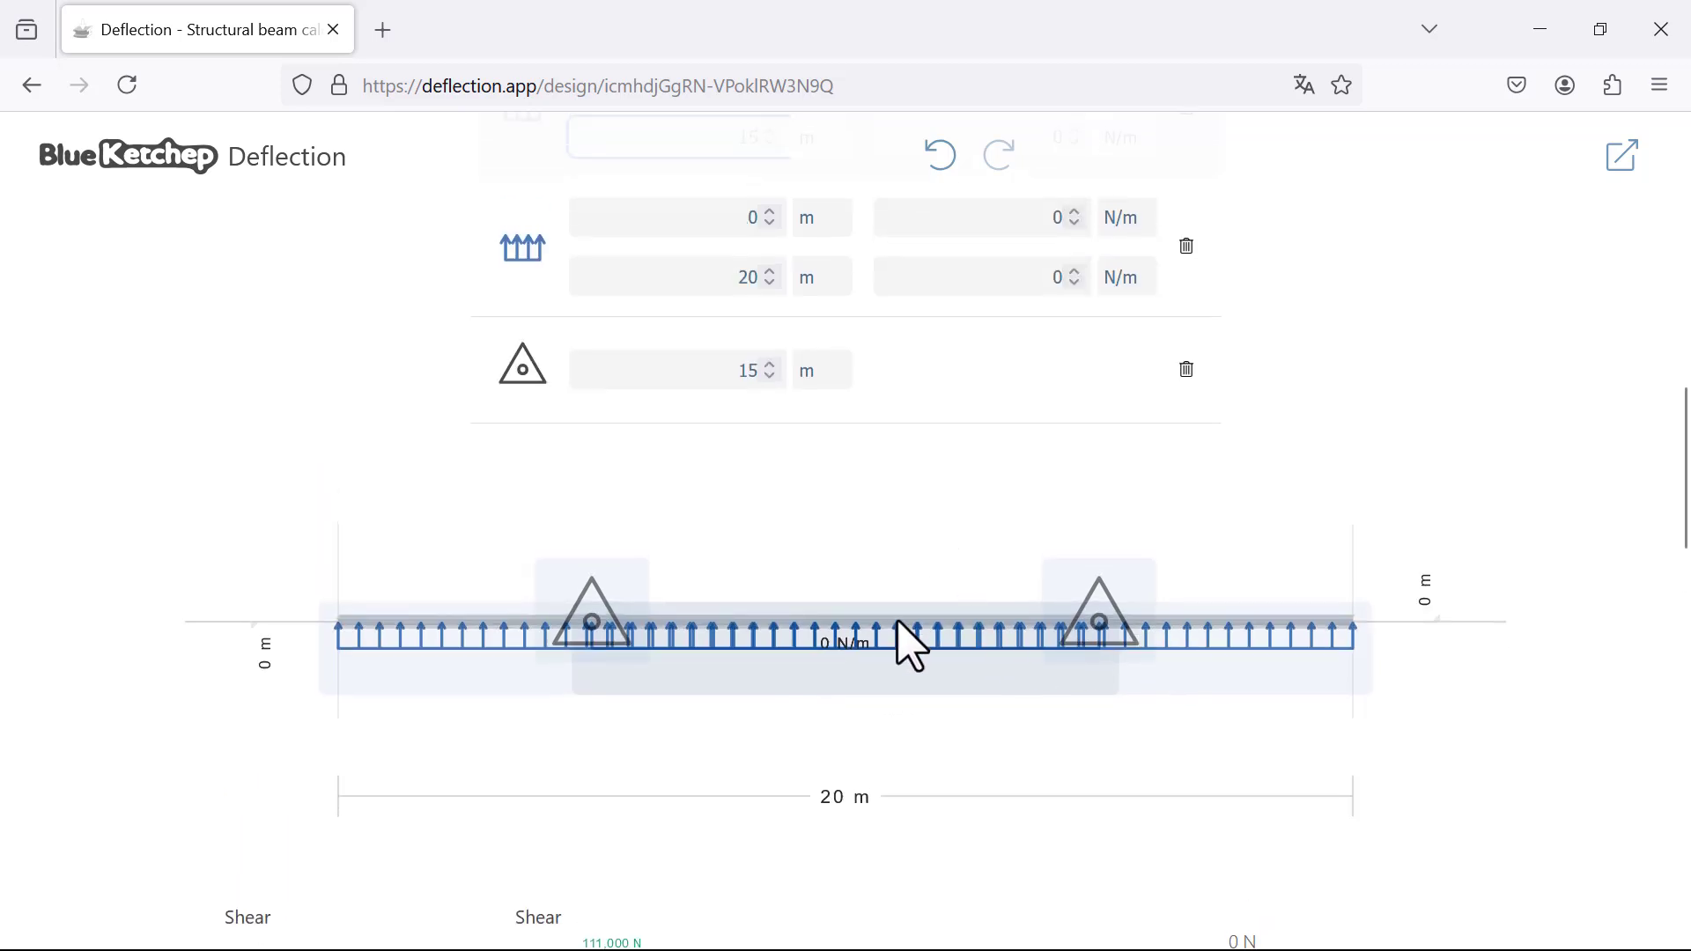
{"action": "scroll", "coordinate": [1196, 664], "scroll_direction": "up", "scroll_amount": 2}
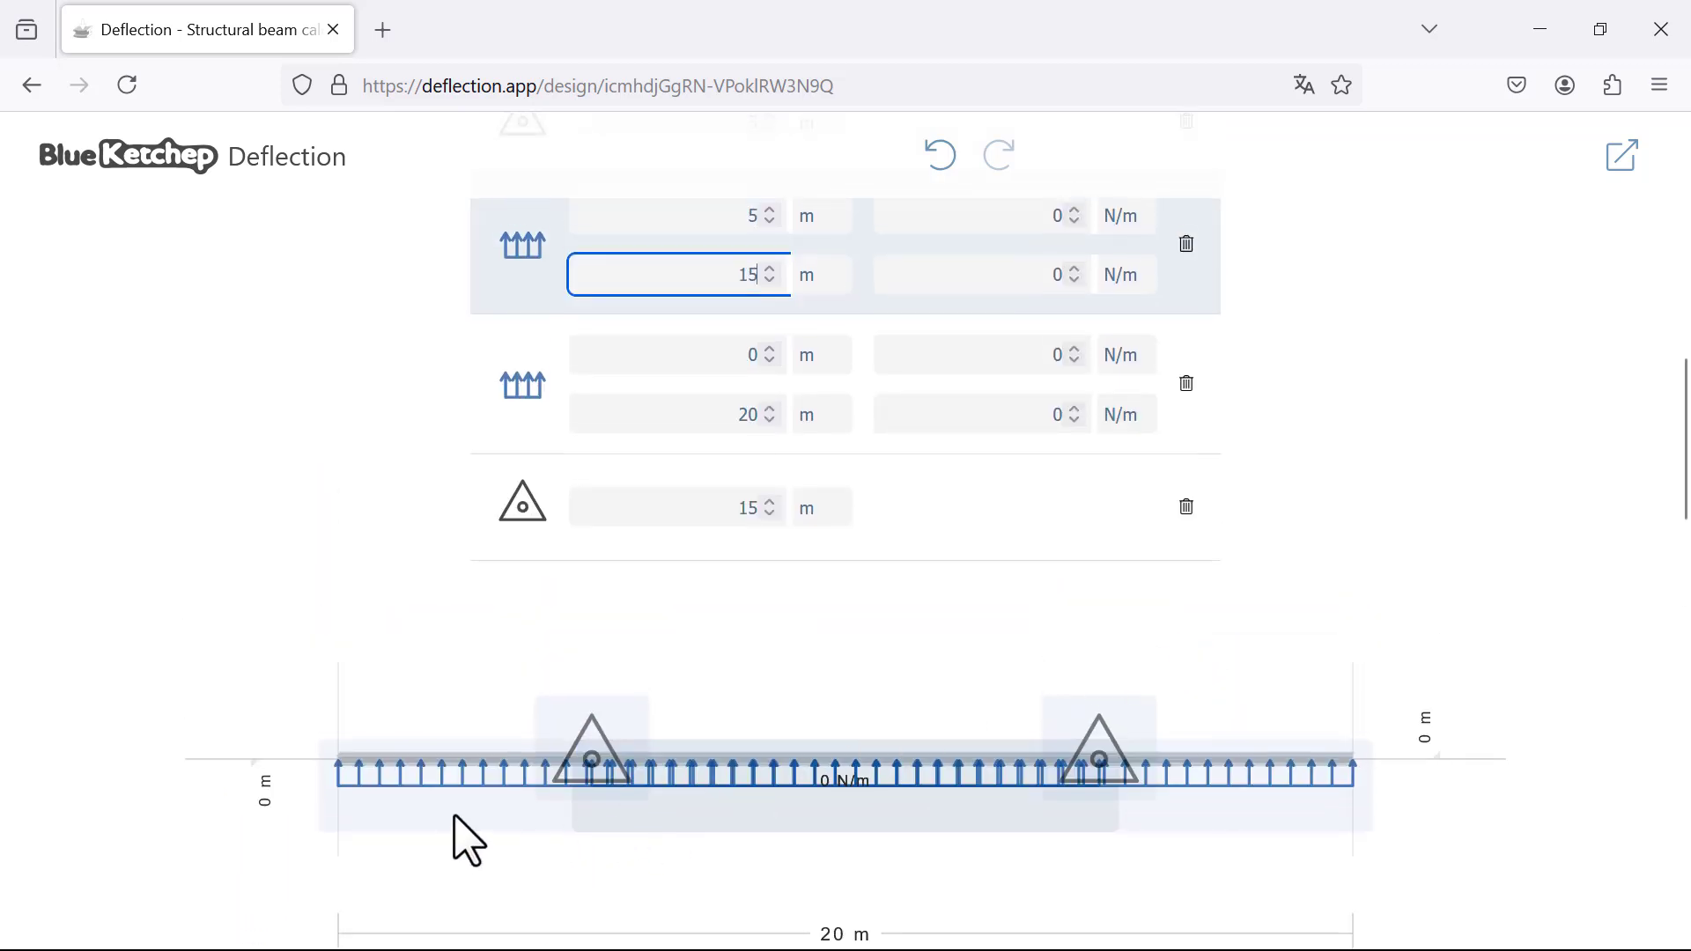
{"action": "scroll", "coordinate": [1027, 774], "scroll_direction": "up", "scroll_amount": 4}
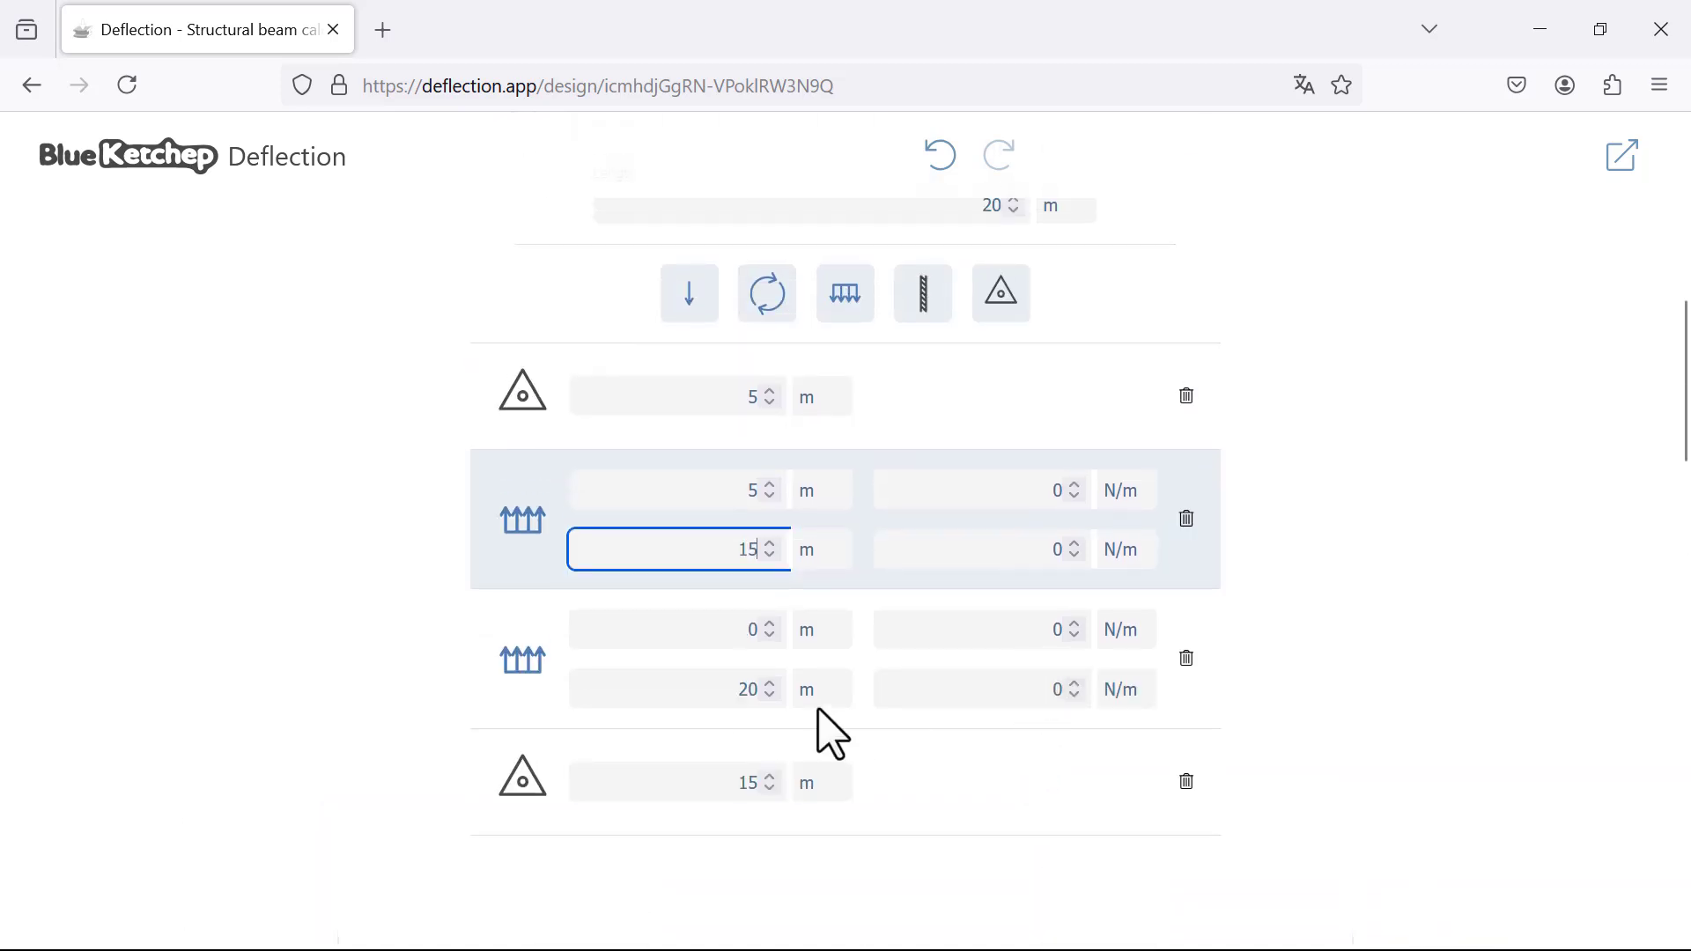
Step: Set the start and end magnitudes of the distributed load spanning 0 to 20 m to 50 N/m
{"action": "left_click", "coordinate": [1044, 632]}
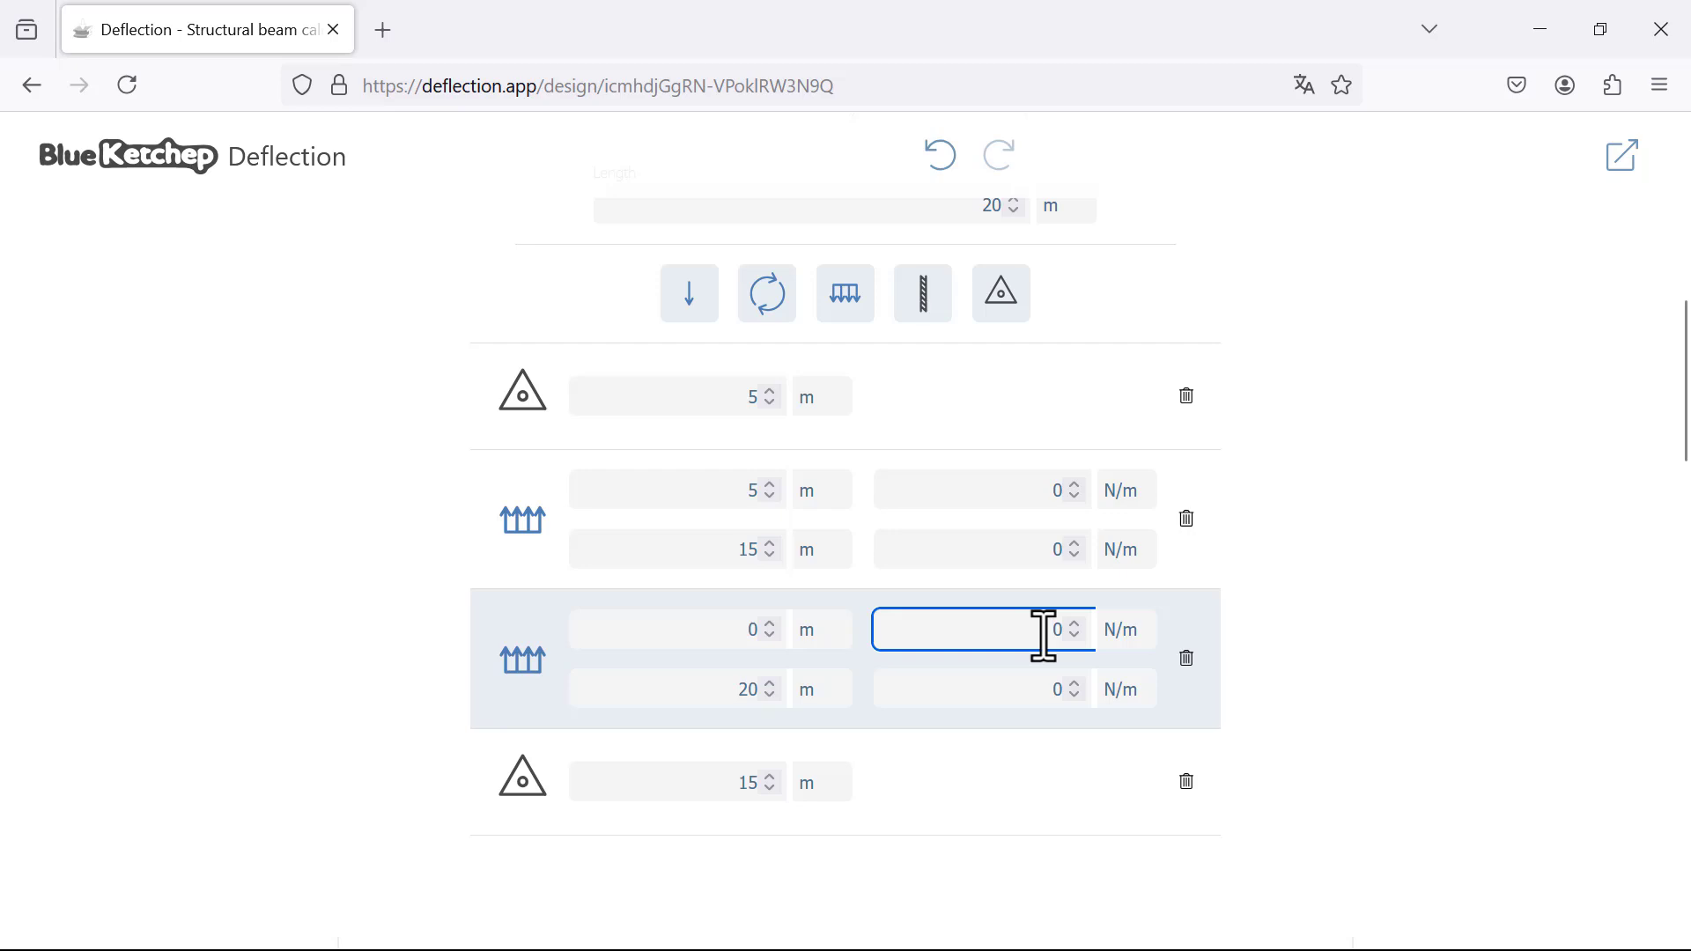
{"action": "scroll", "coordinate": [1041, 633], "scroll_direction": "down", "scroll_amount": 2}
{"action": "scroll", "coordinate": [1192, 569], "scroll_direction": "down", "scroll_amount": 1}
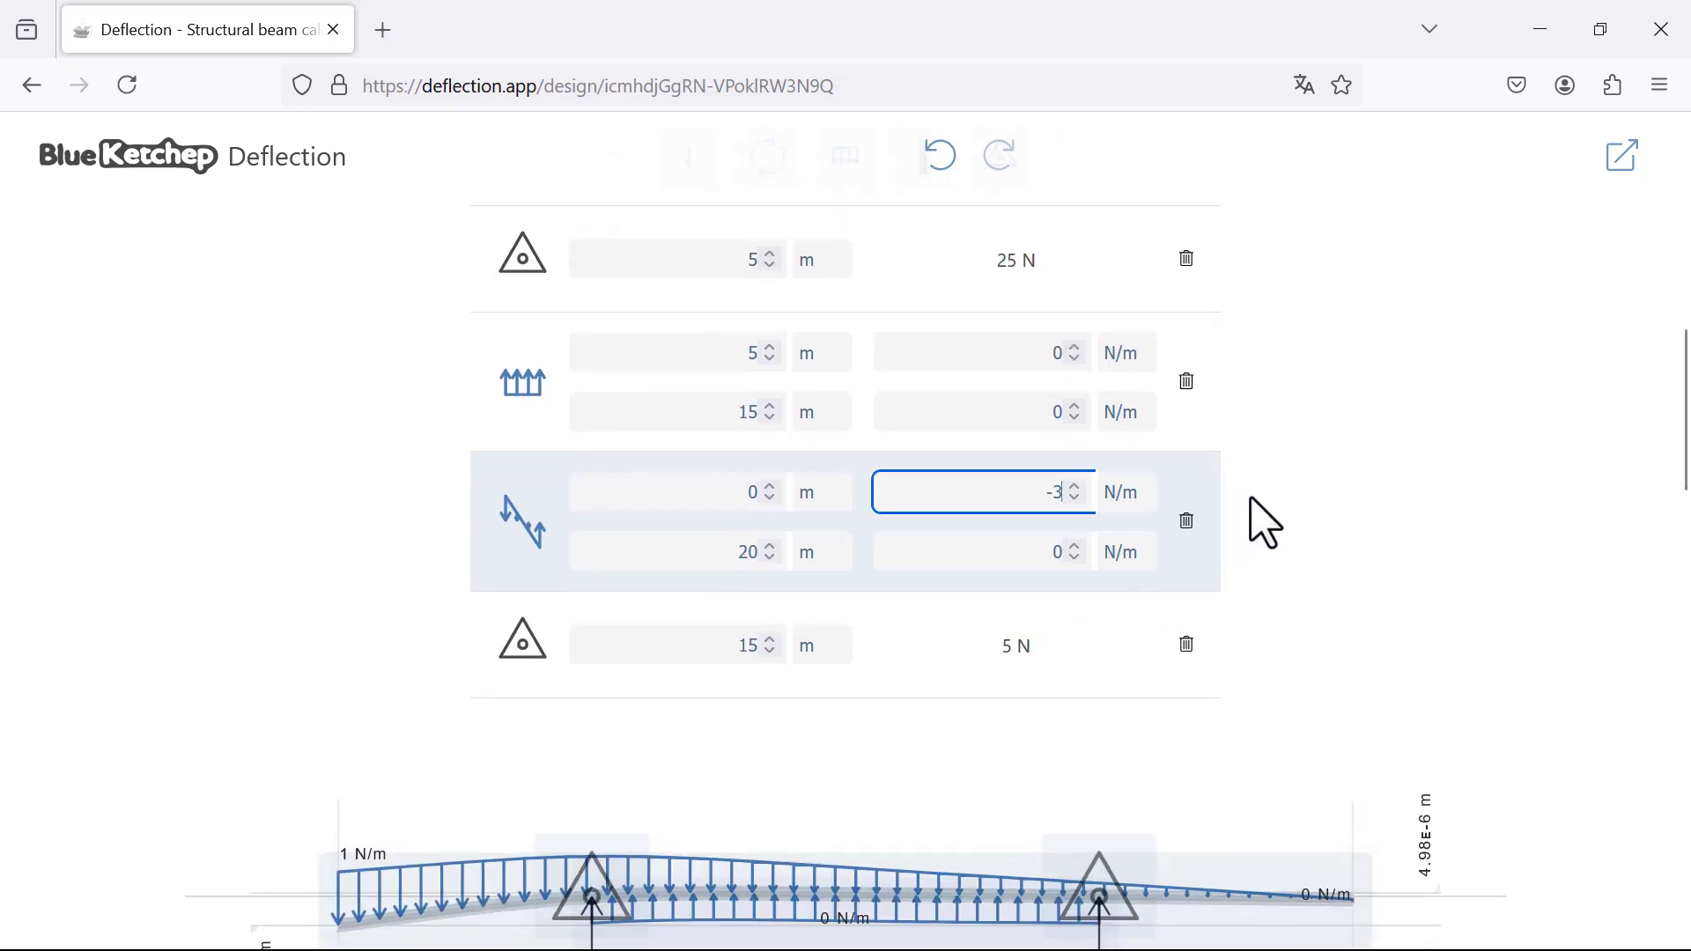
{"action": "double_click", "coordinate": [1045, 492]}
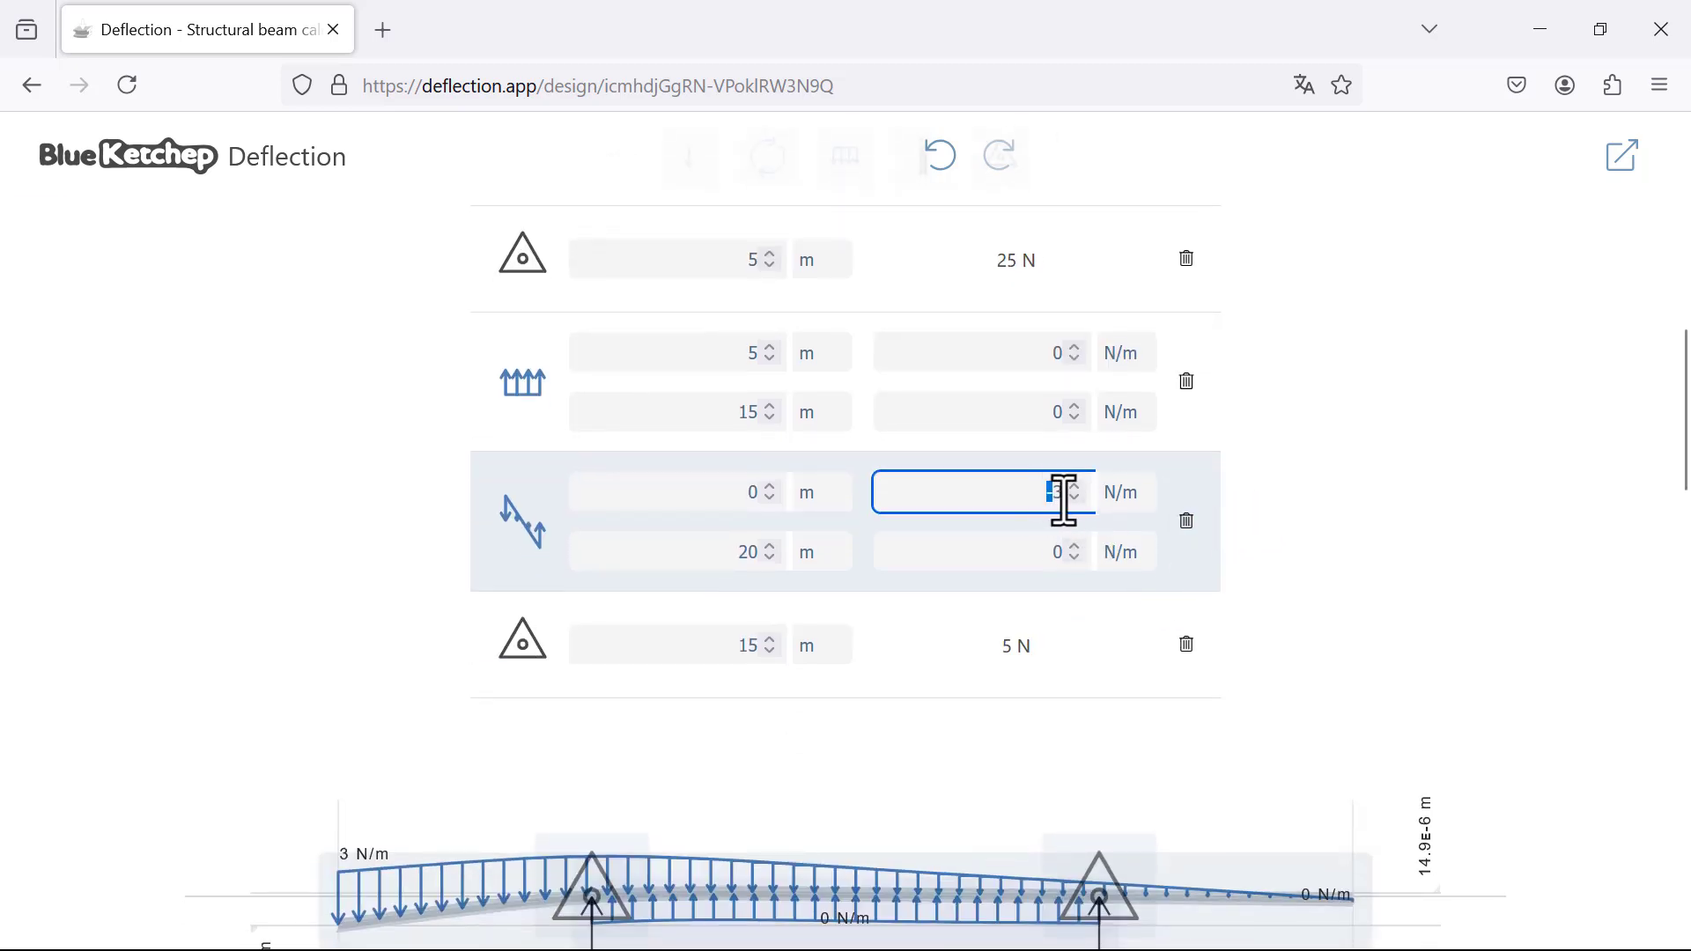
{"action": "key", "text": "BackSpace"}
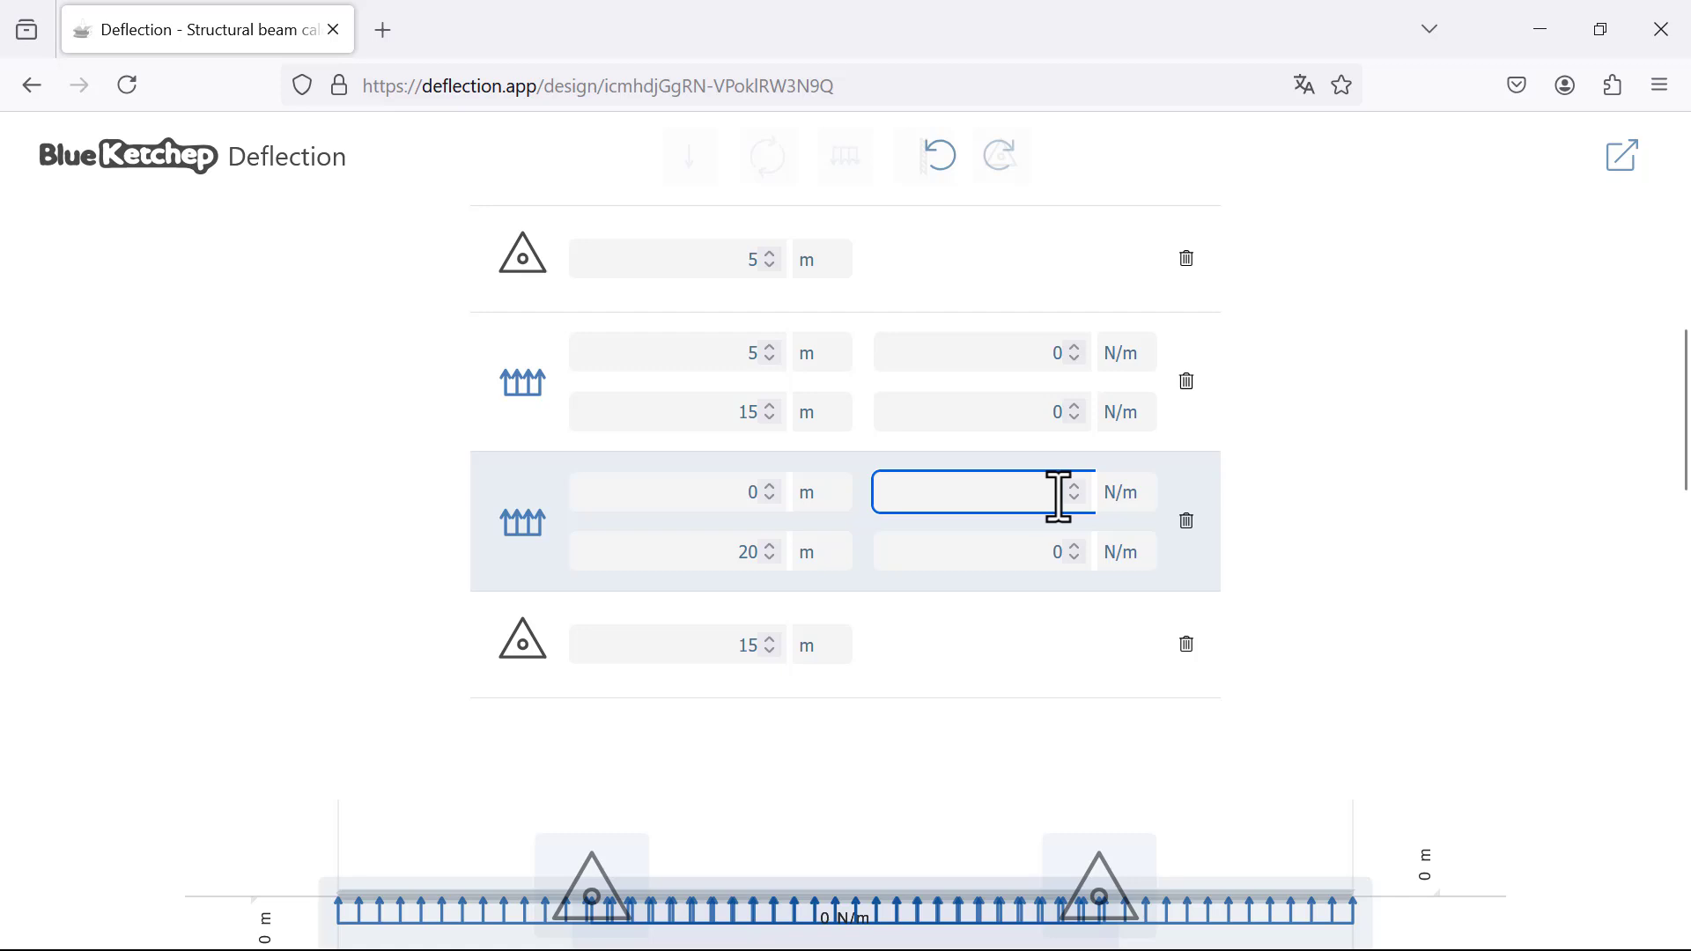
{"action": "type", "text": "0"}
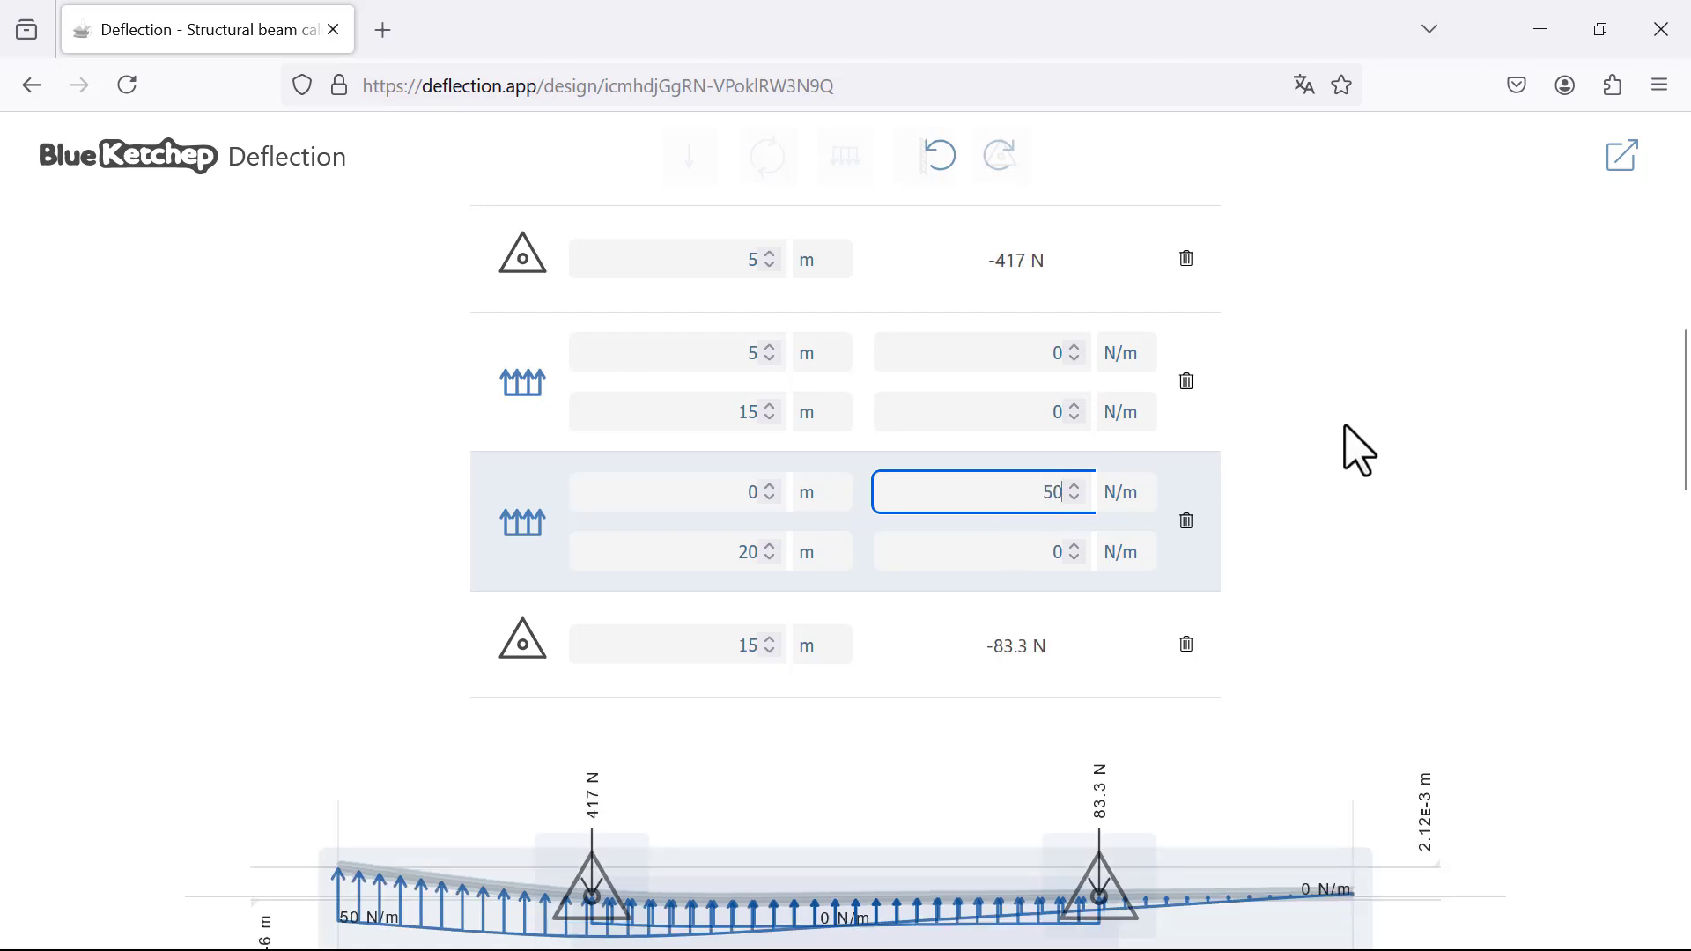
{"action": "scroll", "coordinate": [1181, 566], "scroll_direction": "down", "scroll_amount": 3}
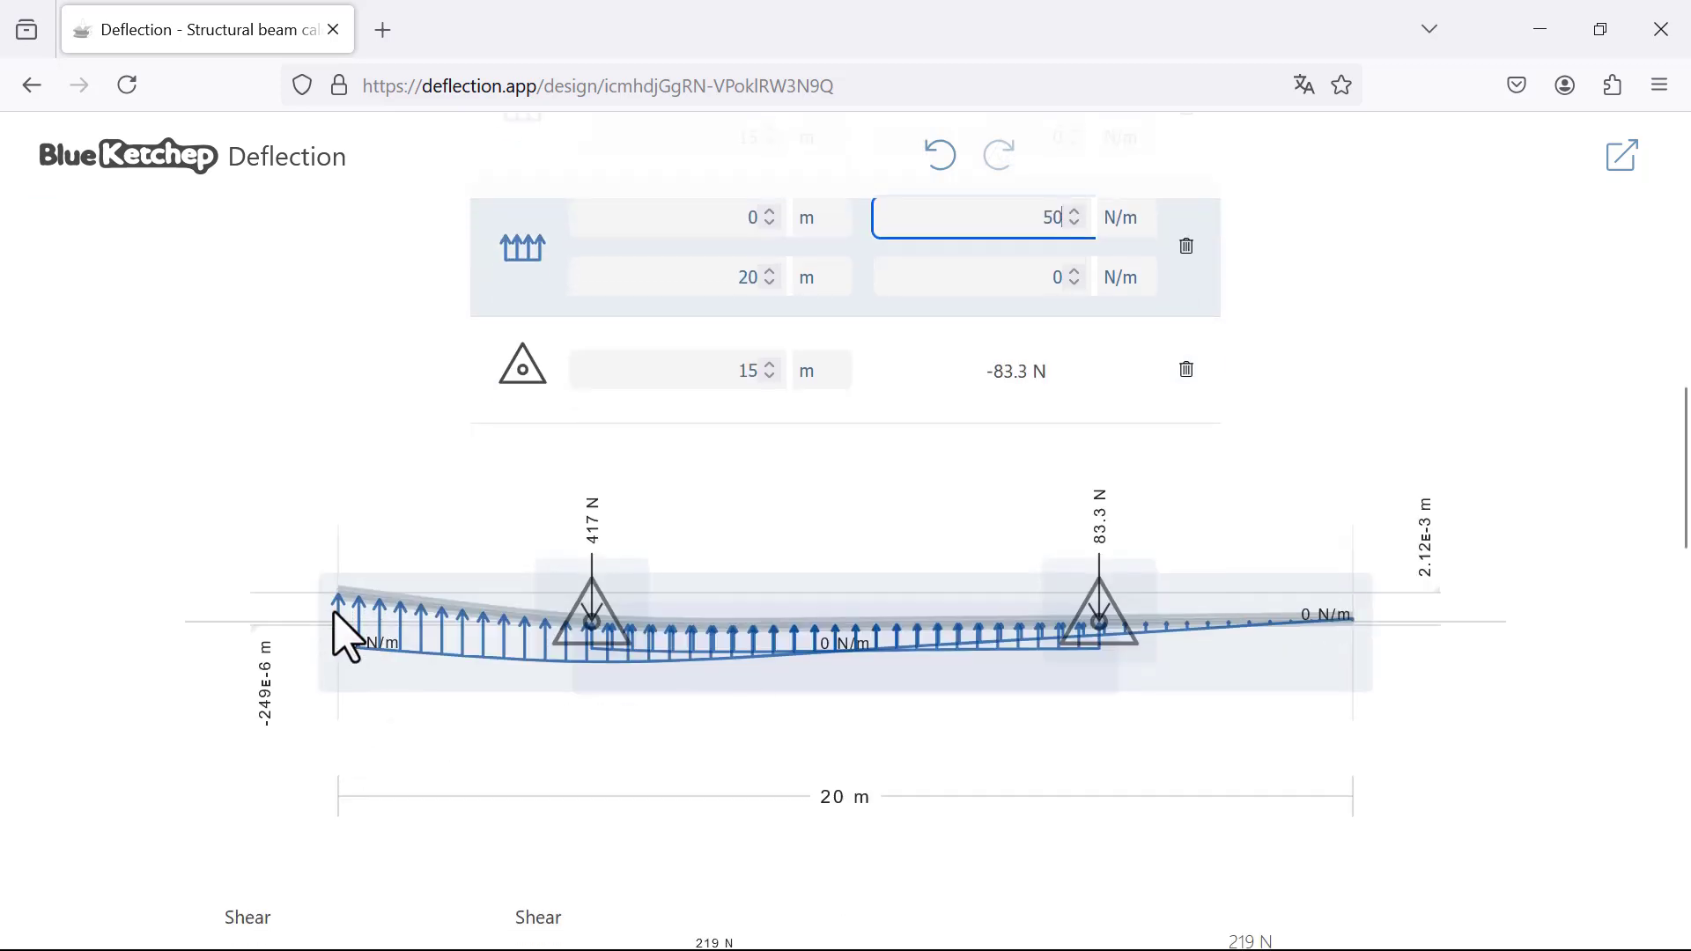
{"action": "scroll", "coordinate": [800, 566], "scroll_direction": "up", "scroll_amount": 2}
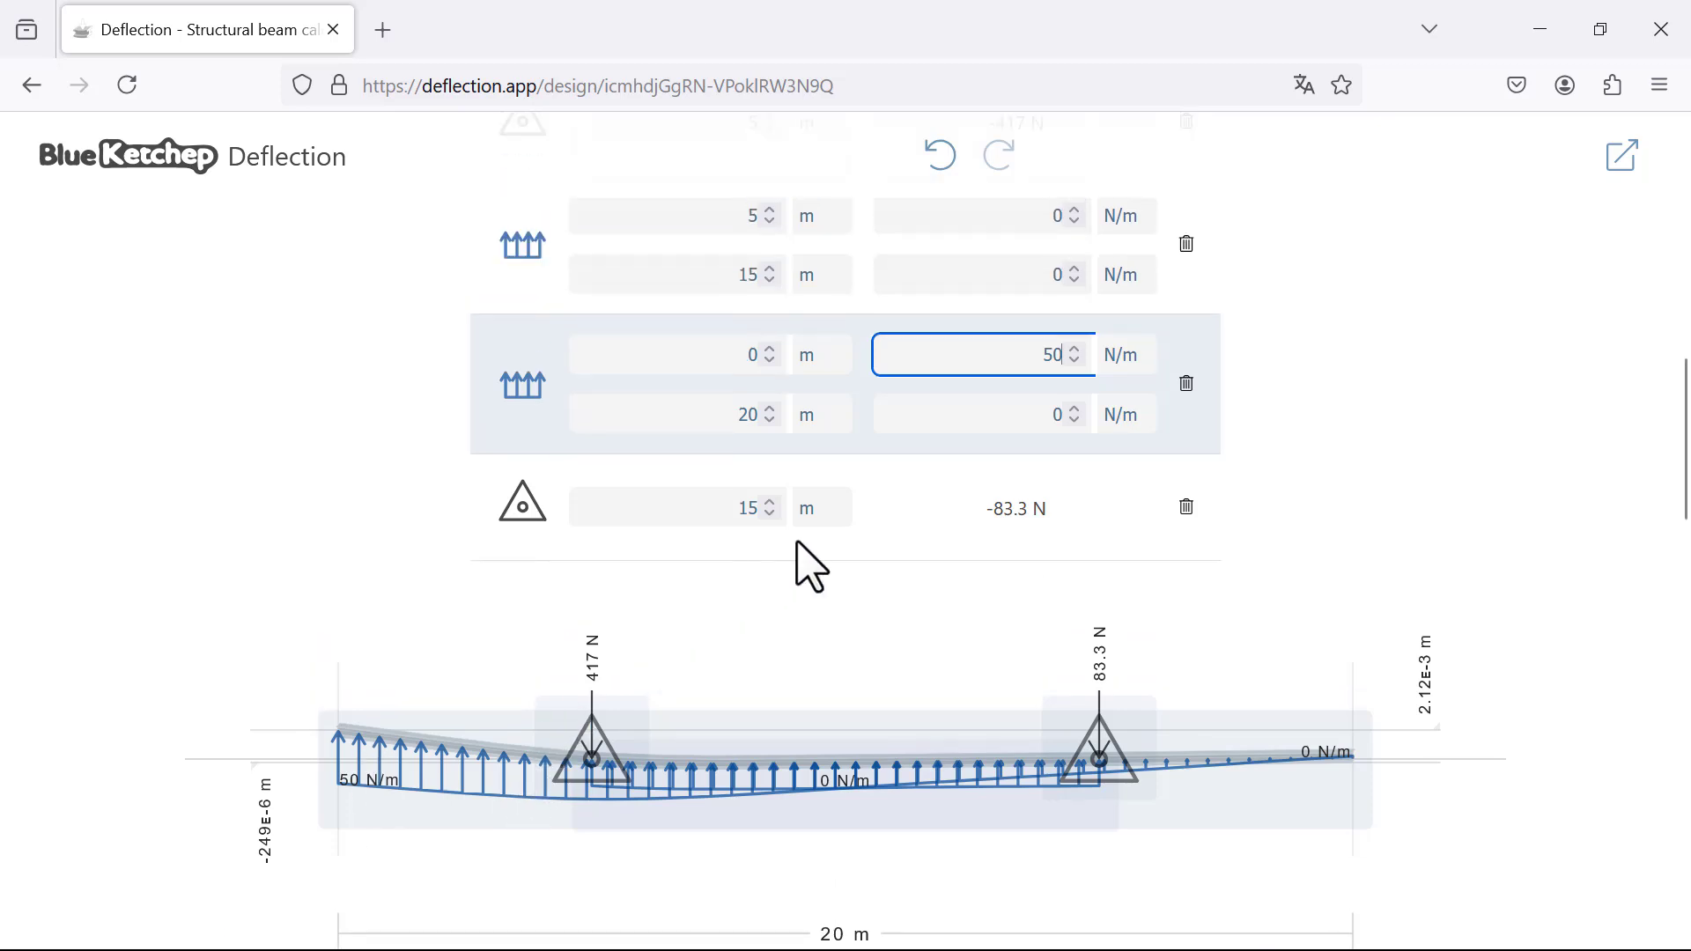
{"action": "left_click", "coordinate": [1047, 416]}
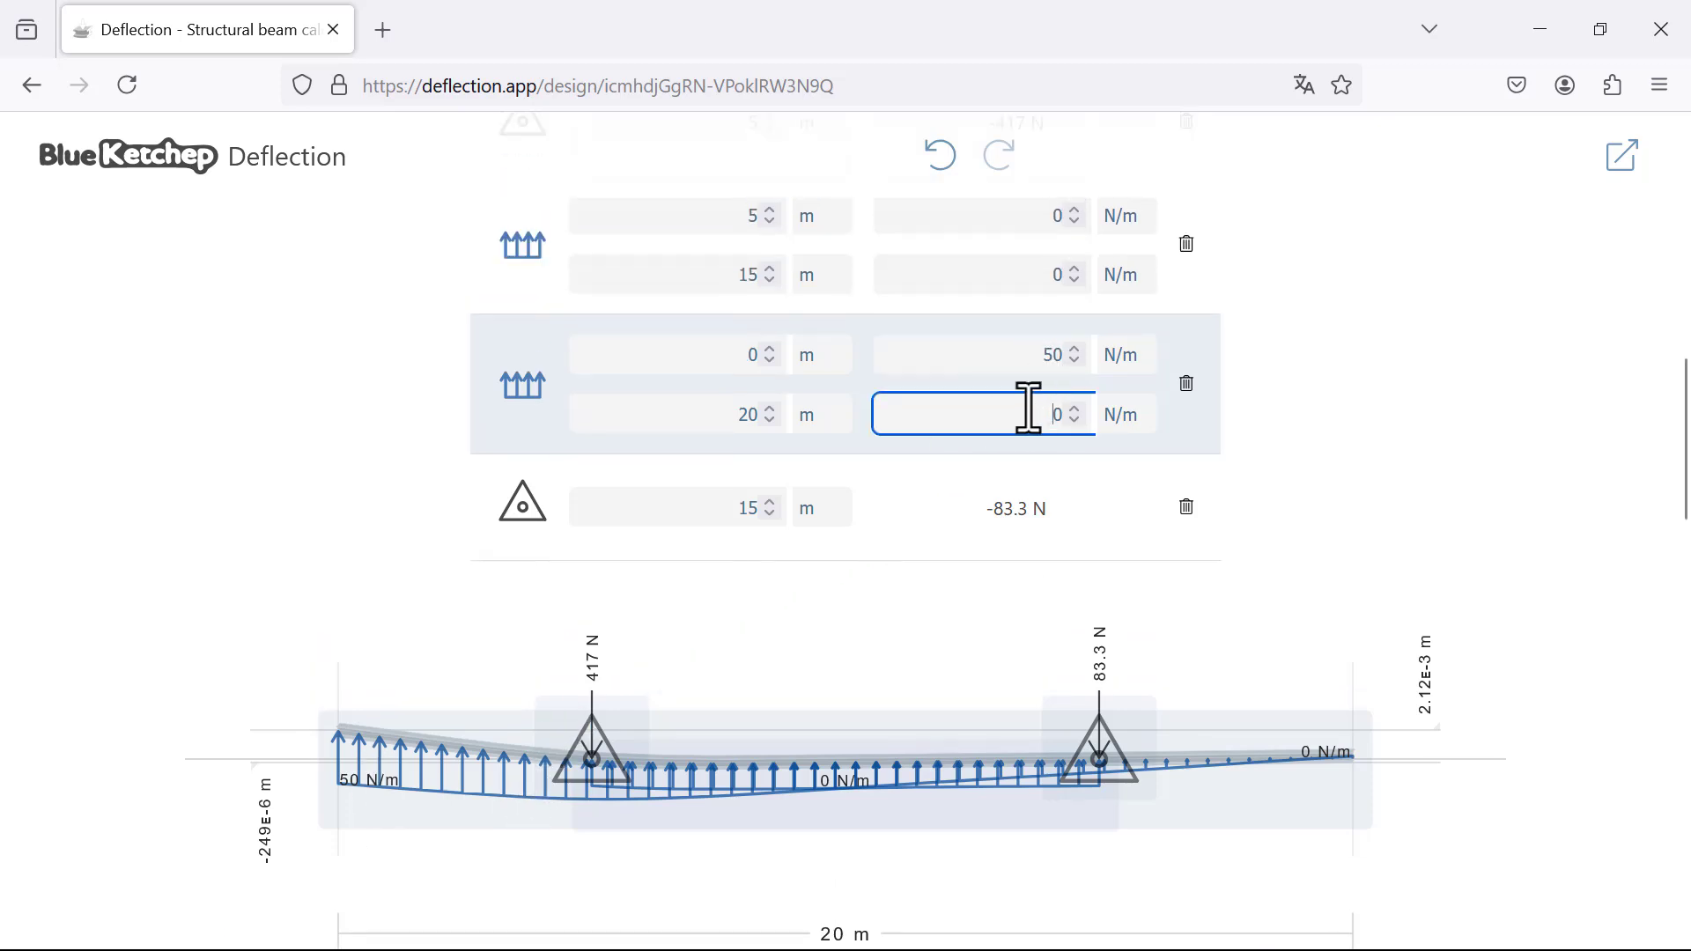
{"action": "type", "text": "50"}
{"action": "key", "text": "Delete"}
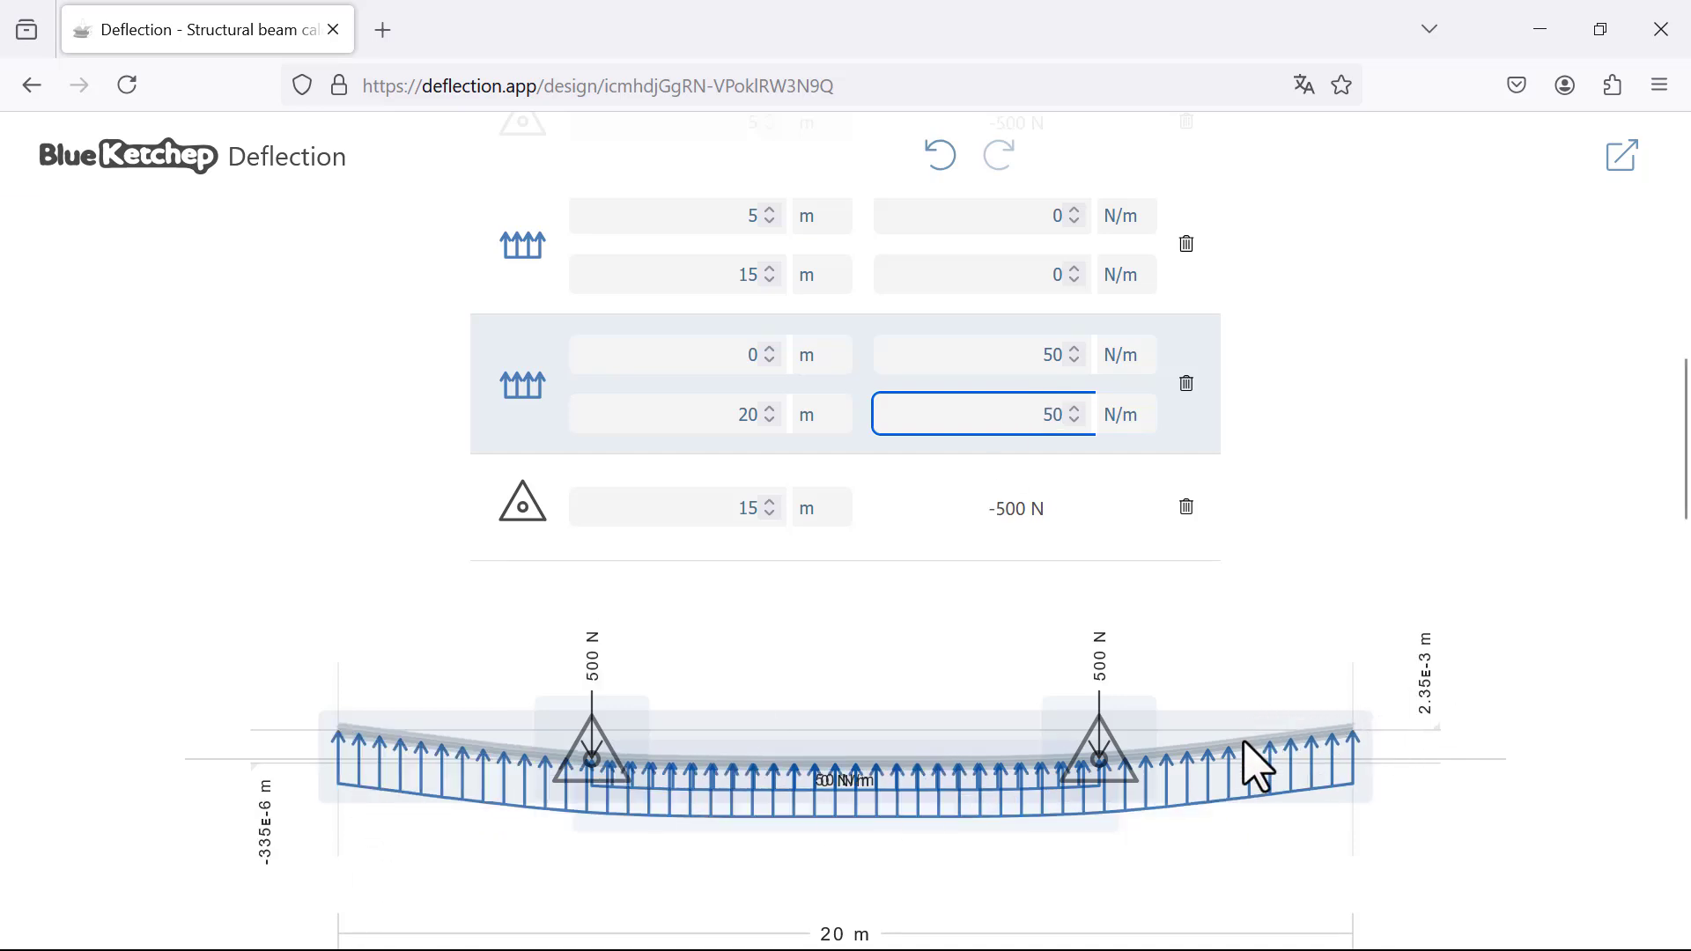
Step: Reverse the full-span distributed load to point downward by making its start and end magnitudes -50 N/m
{"action": "left_click", "coordinate": [1052, 348]}
{"action": "type", "text": "-"}
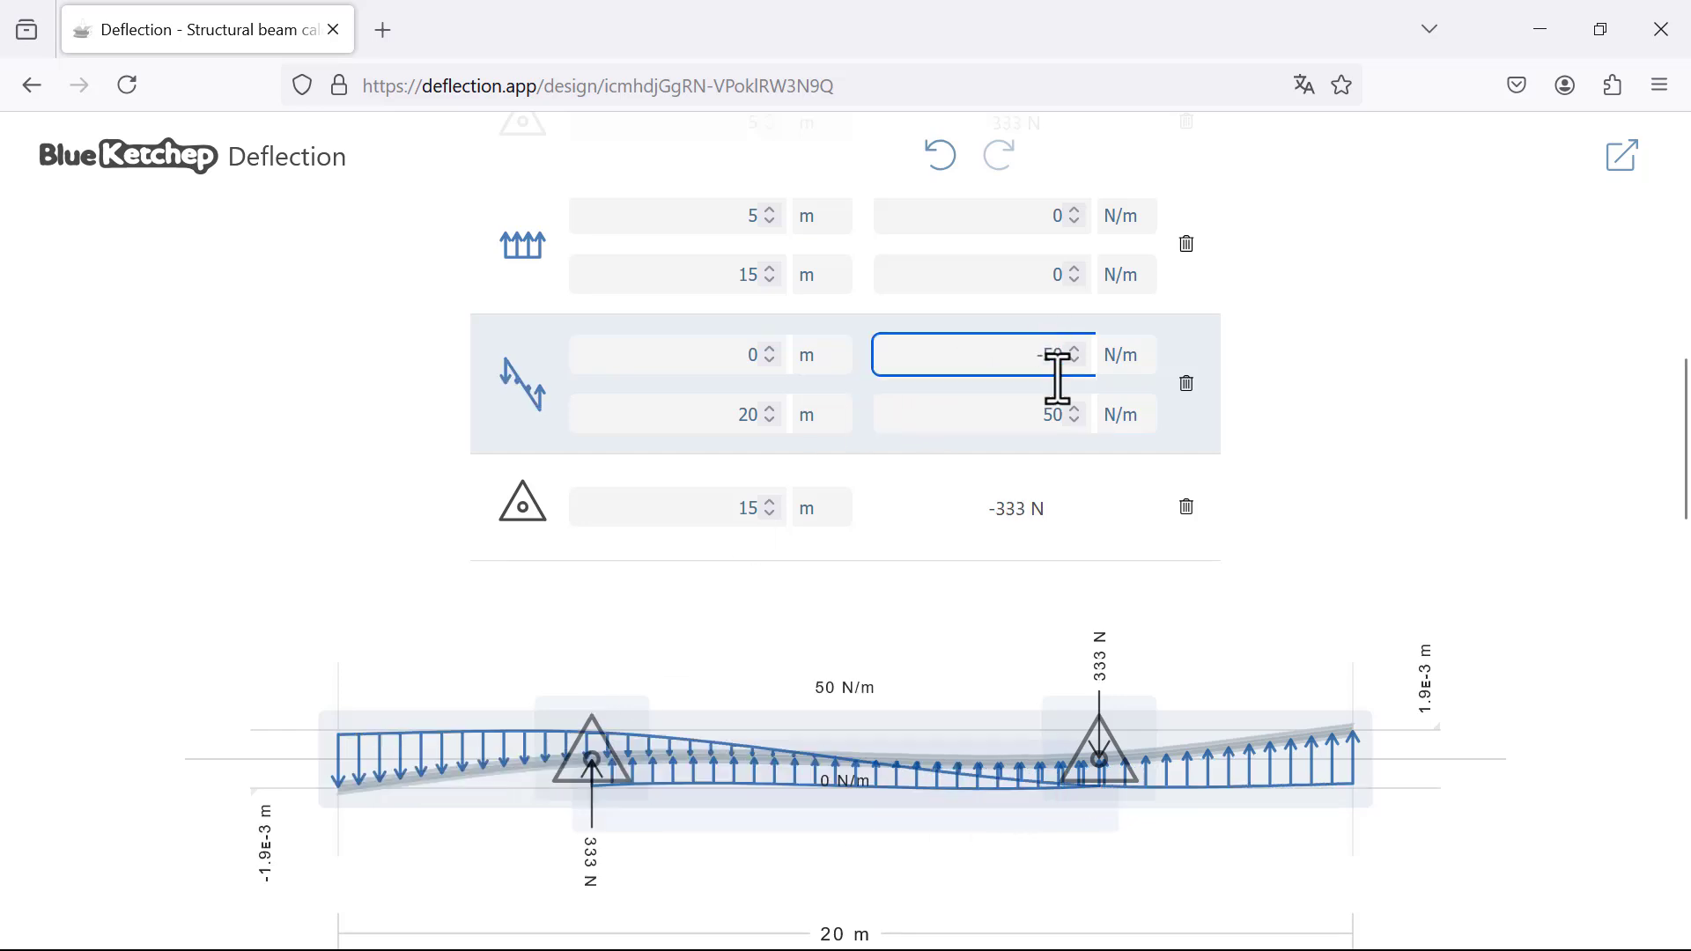
{"action": "left_click", "coordinate": [1040, 429]}
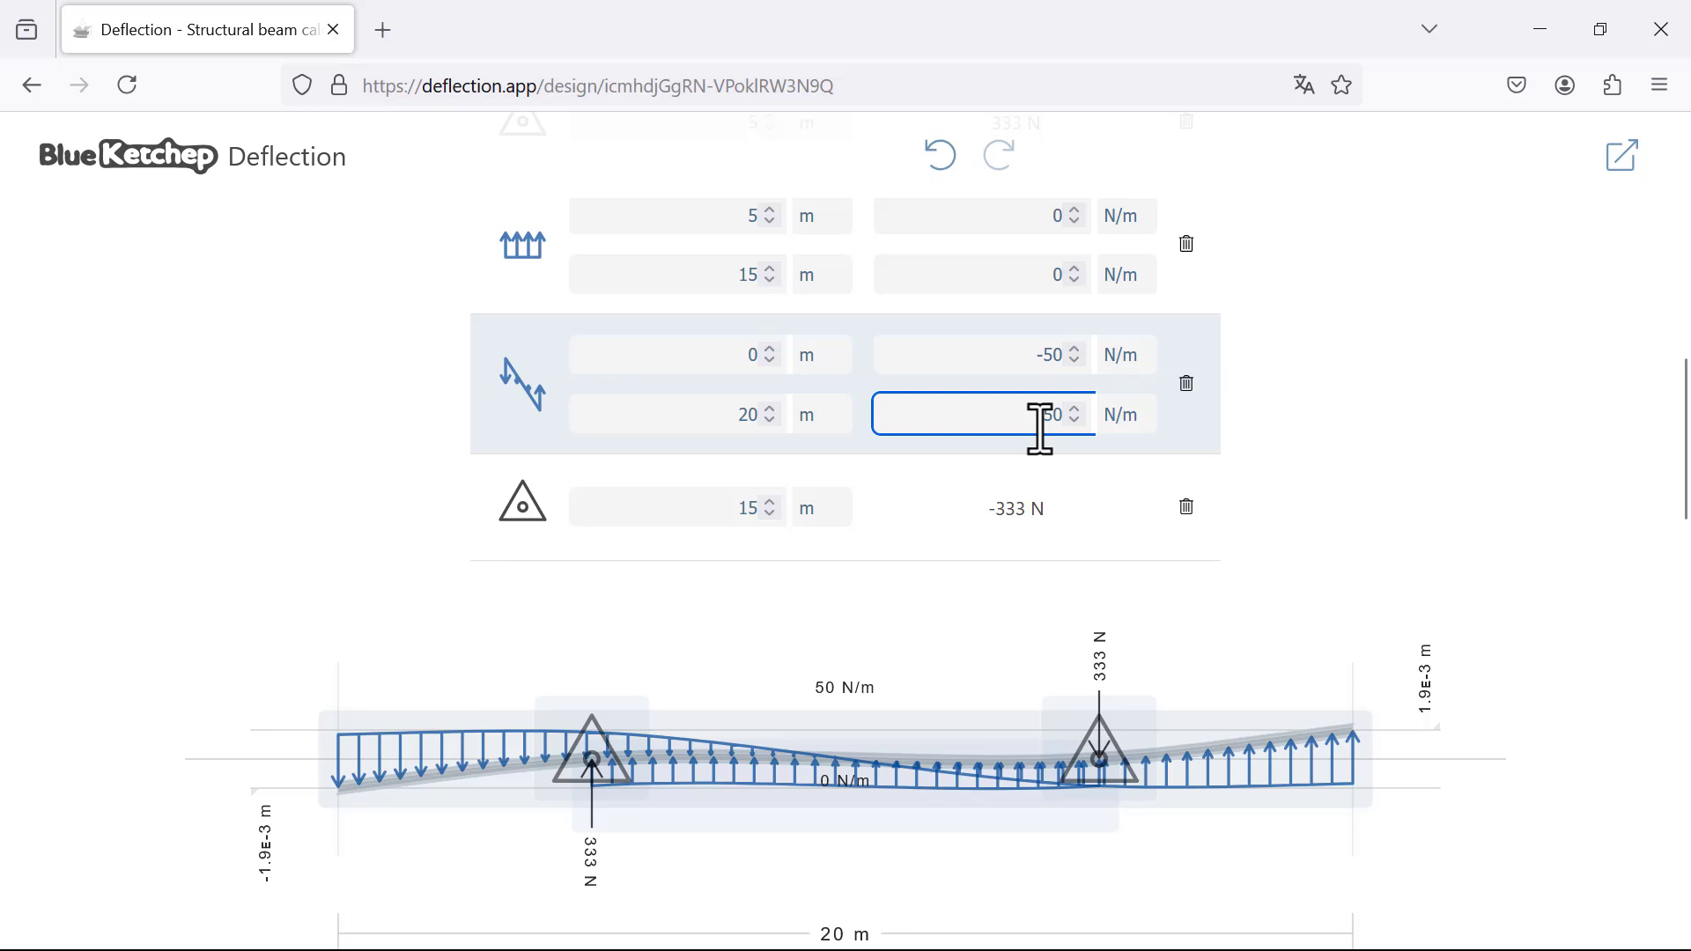
{"action": "type", "text": "-"}
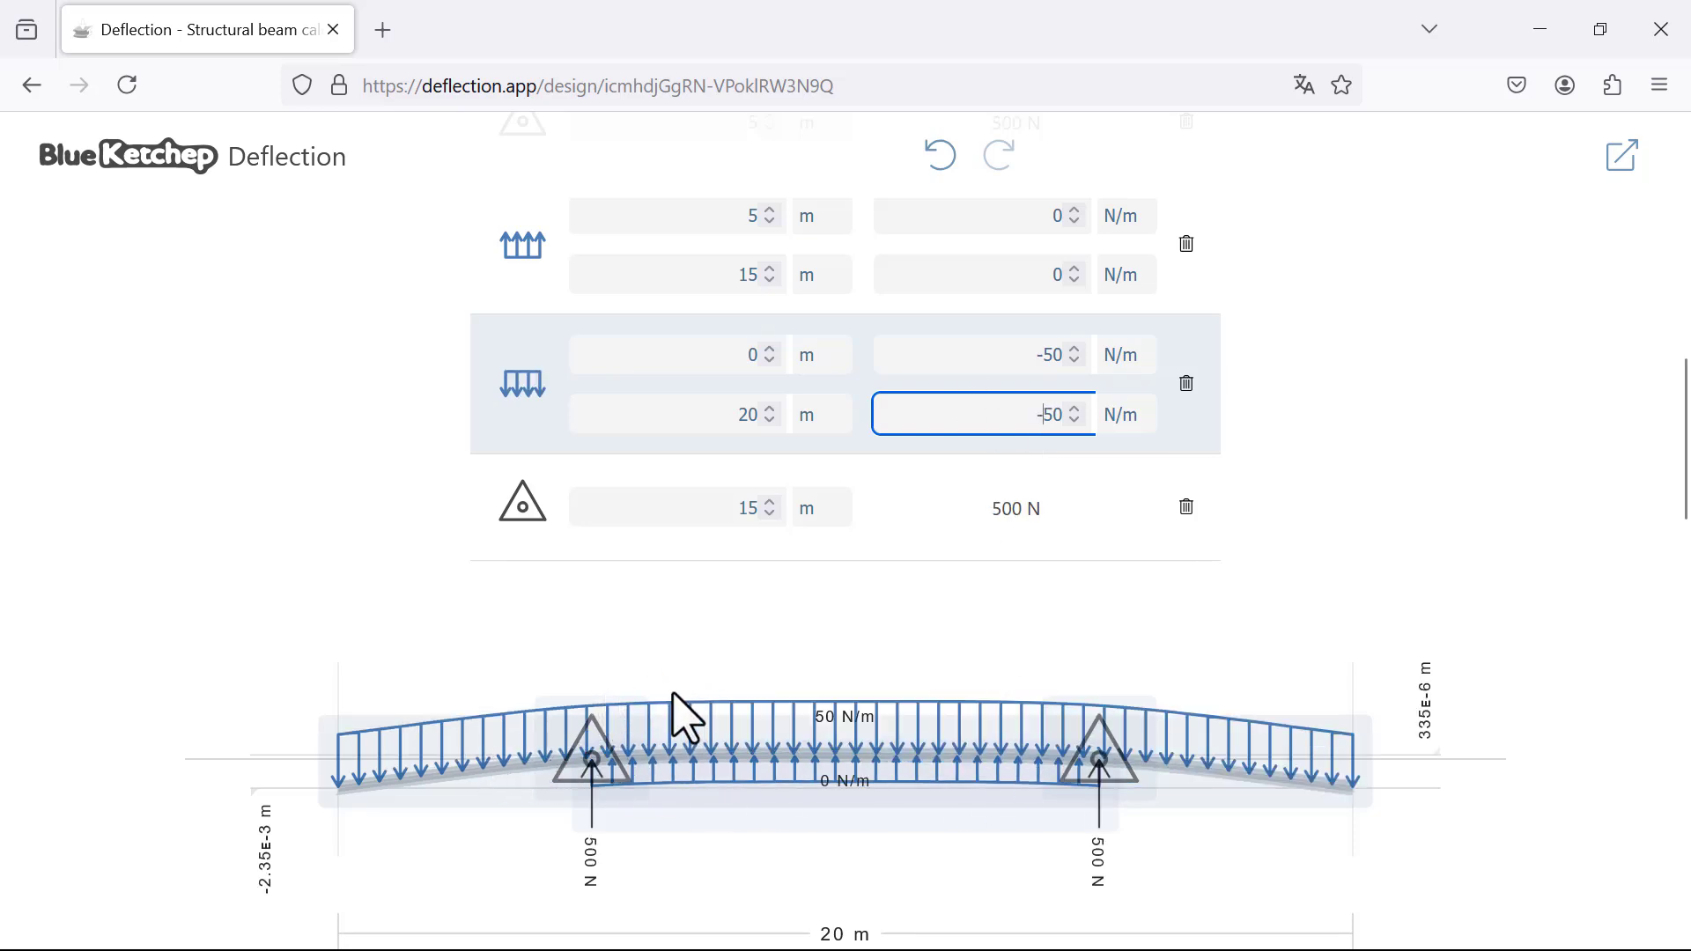
Step: Set the distributed load between the supports, from 5 m to 15 m, to -35 N/m at both ends
{"action": "scroll", "coordinate": [969, 498], "scroll_direction": "up", "scroll_amount": 2}
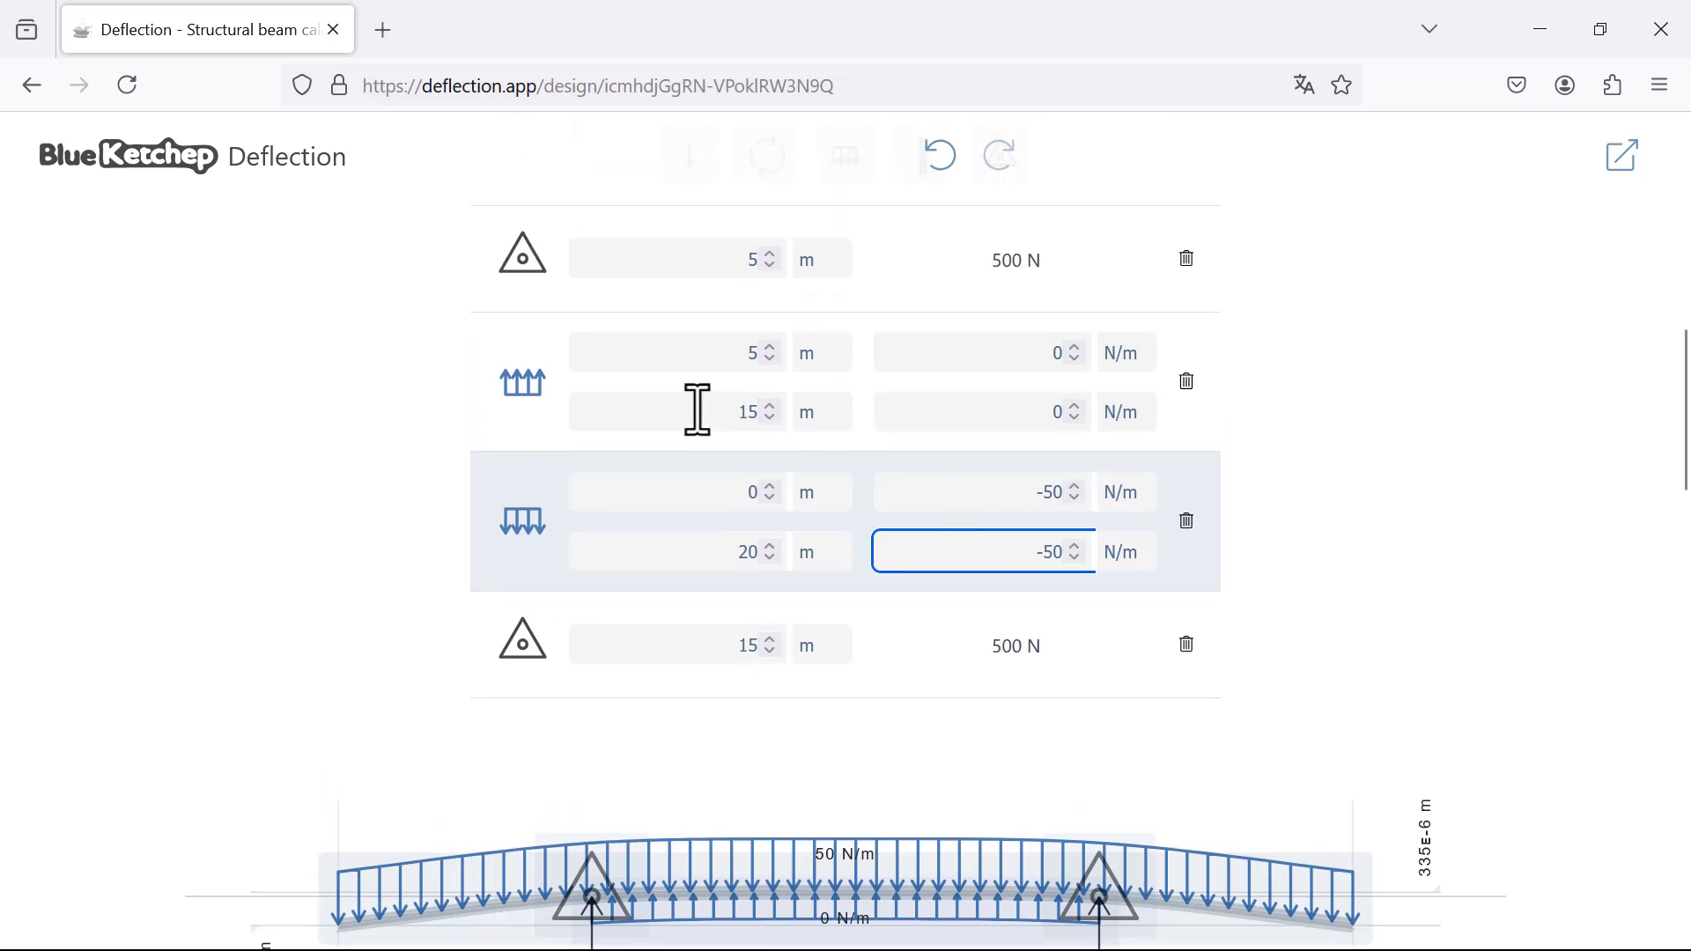
{"action": "left_click", "coordinate": [1044, 352]}
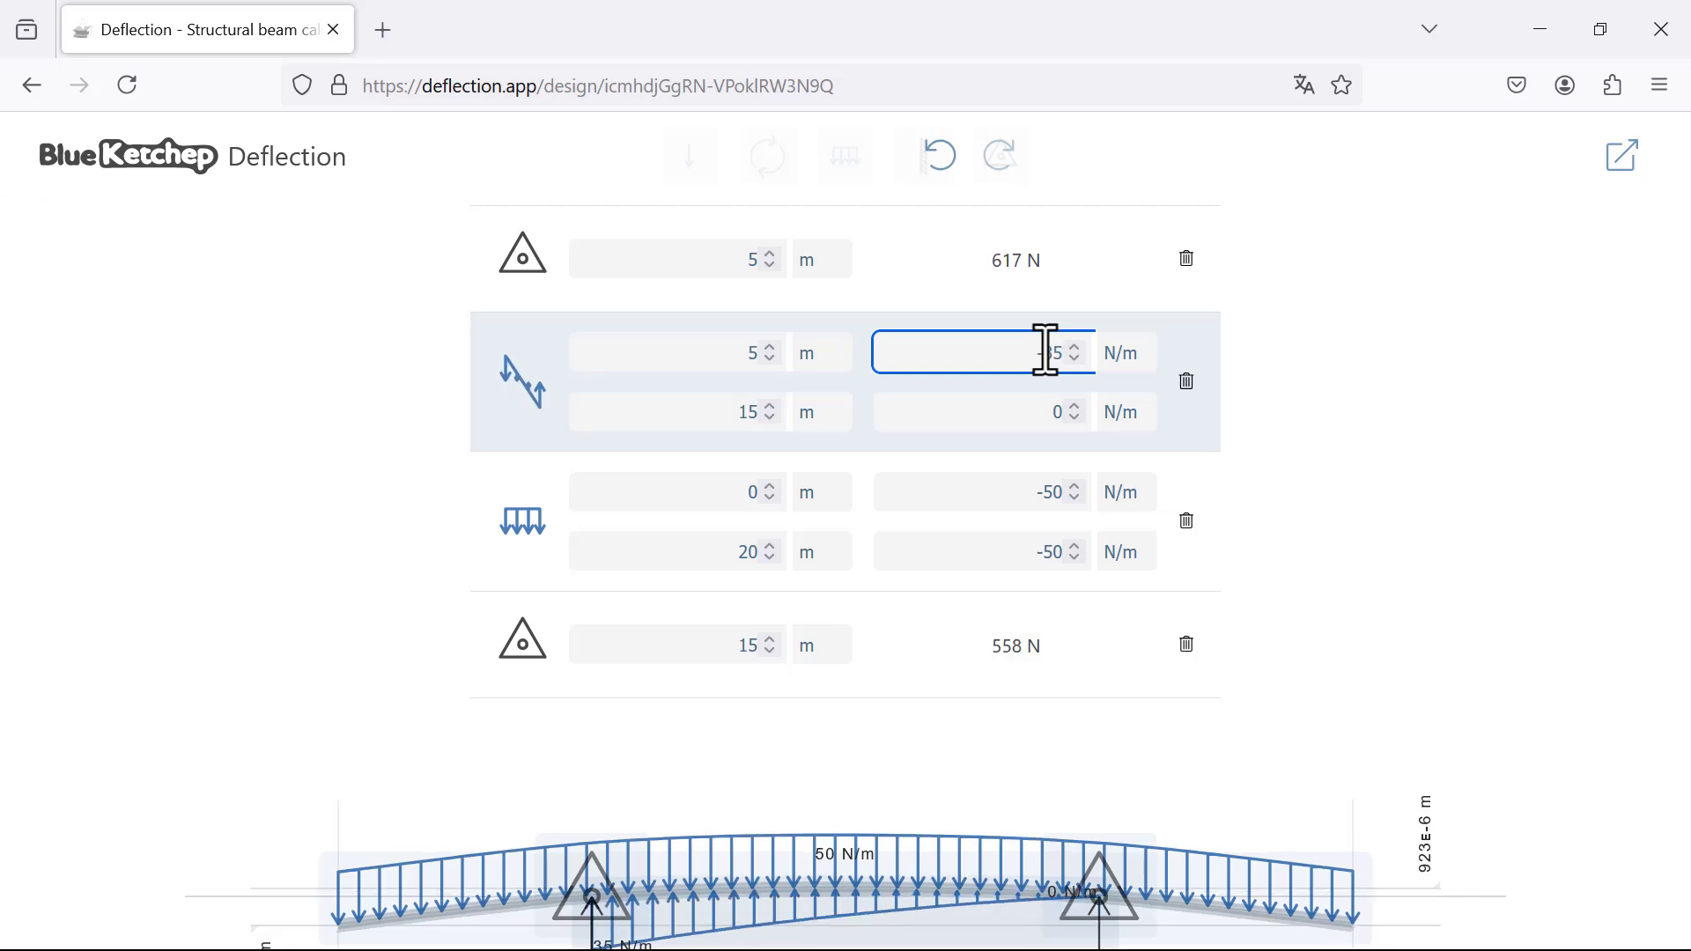
{"action": "left_click", "coordinate": [1054, 414]}
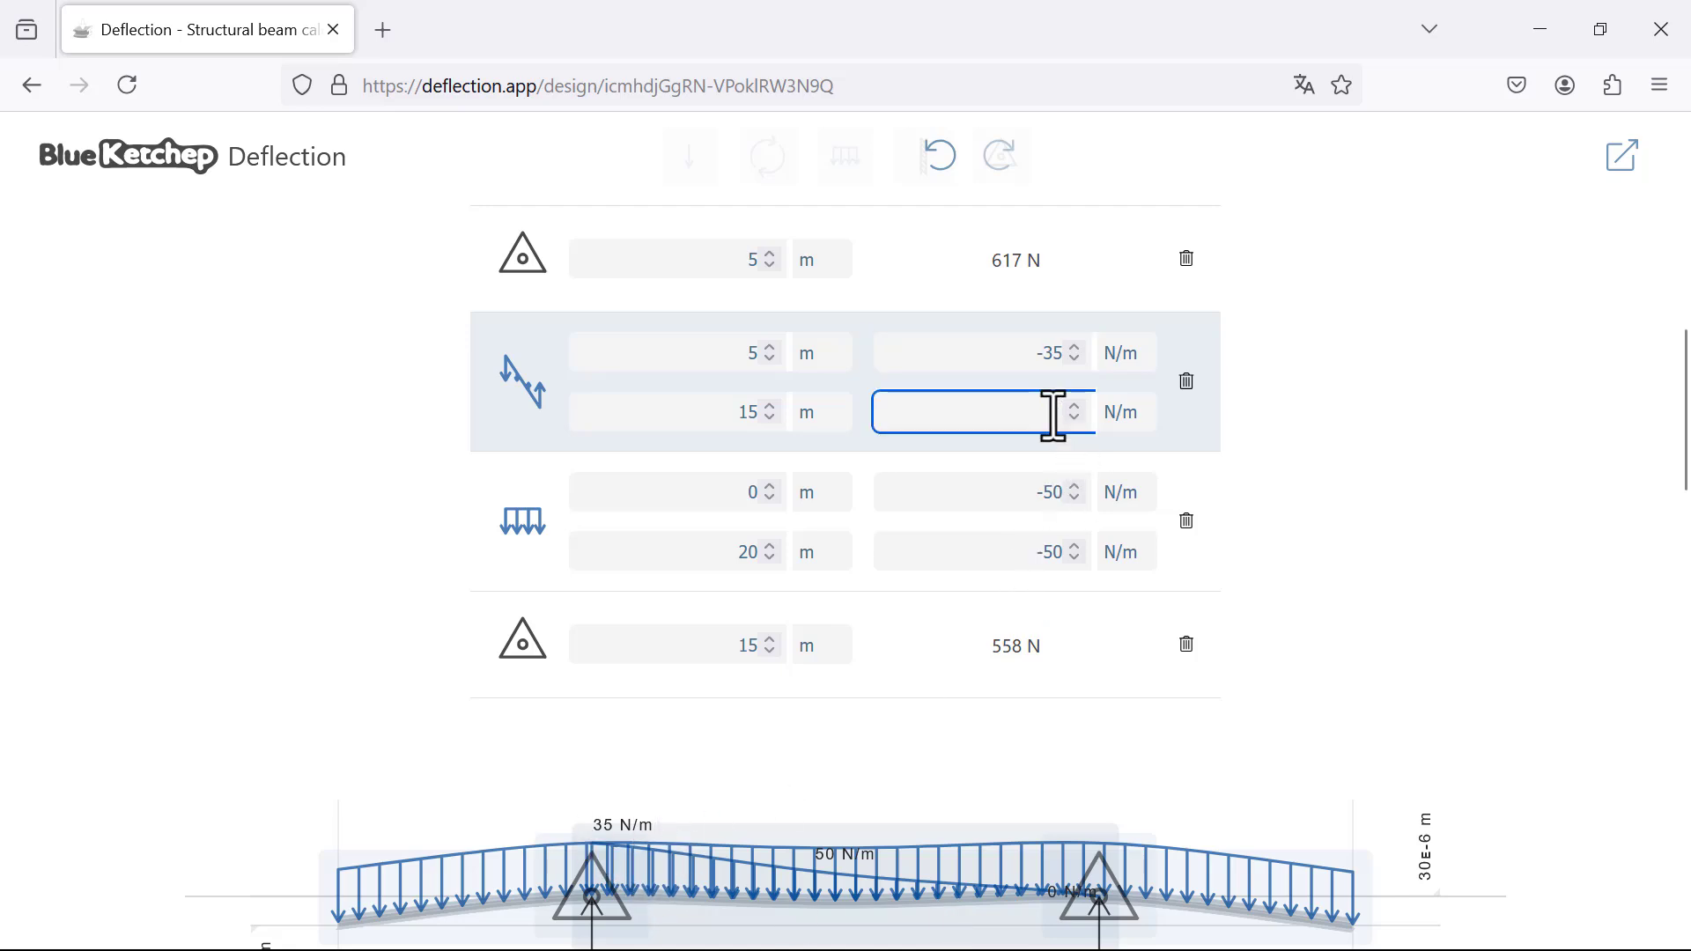
{"action": "type", "text": "-35"}
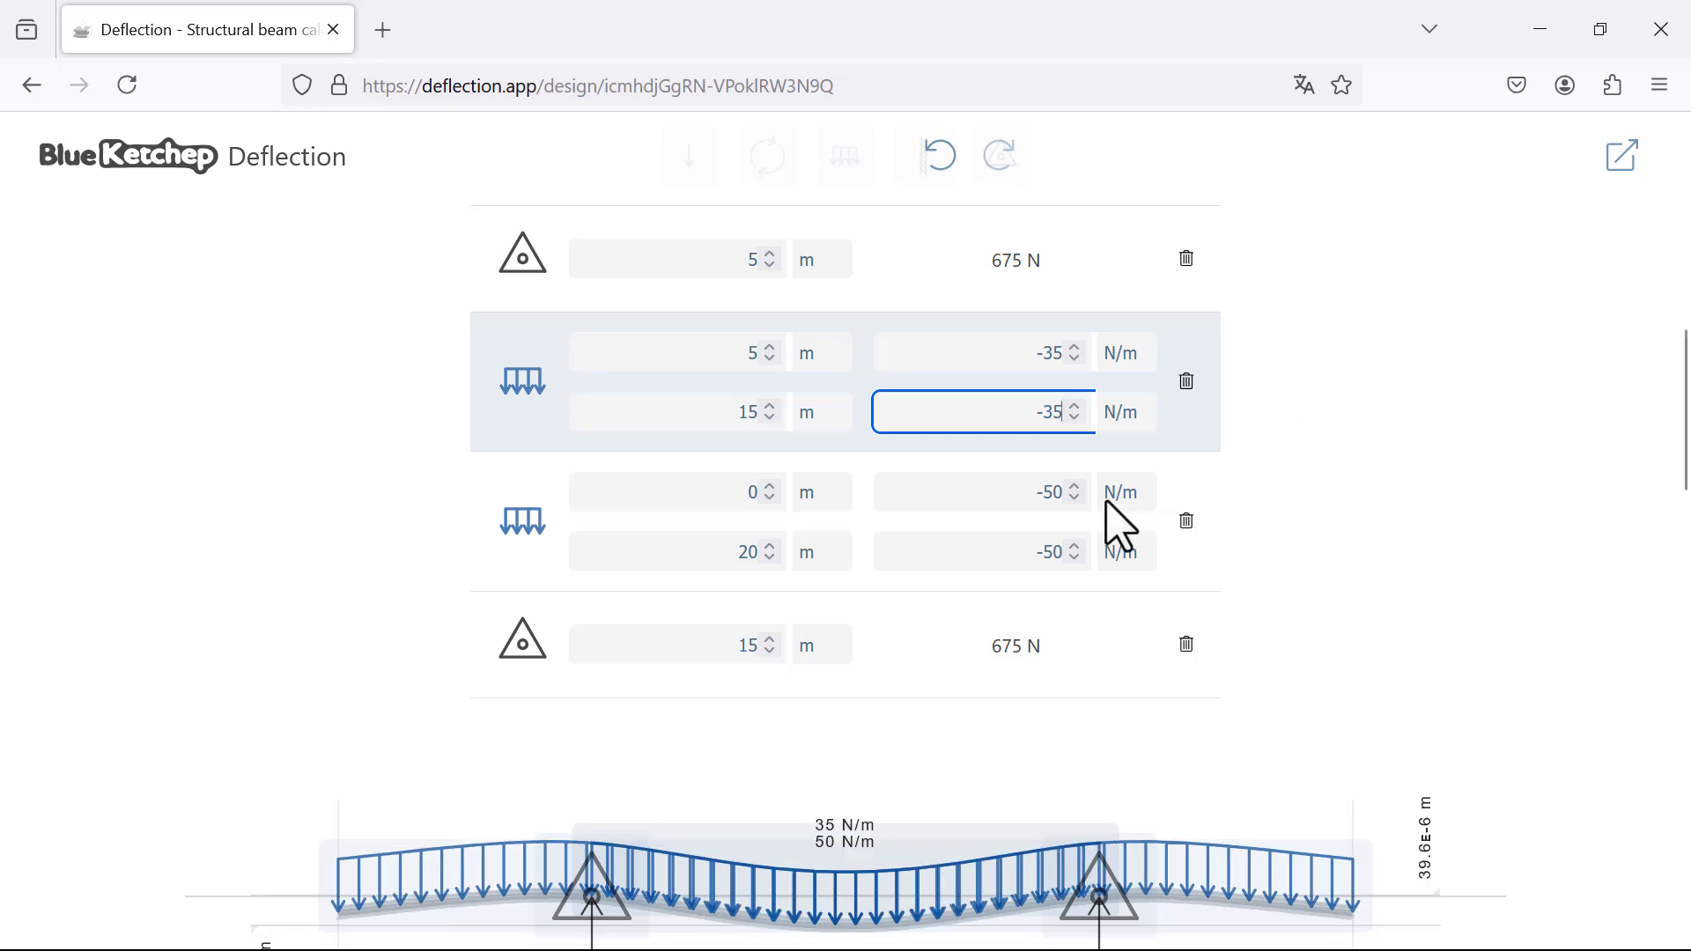
{"action": "scroll", "coordinate": [736, 648], "scroll_direction": "down", "scroll_amount": 3}
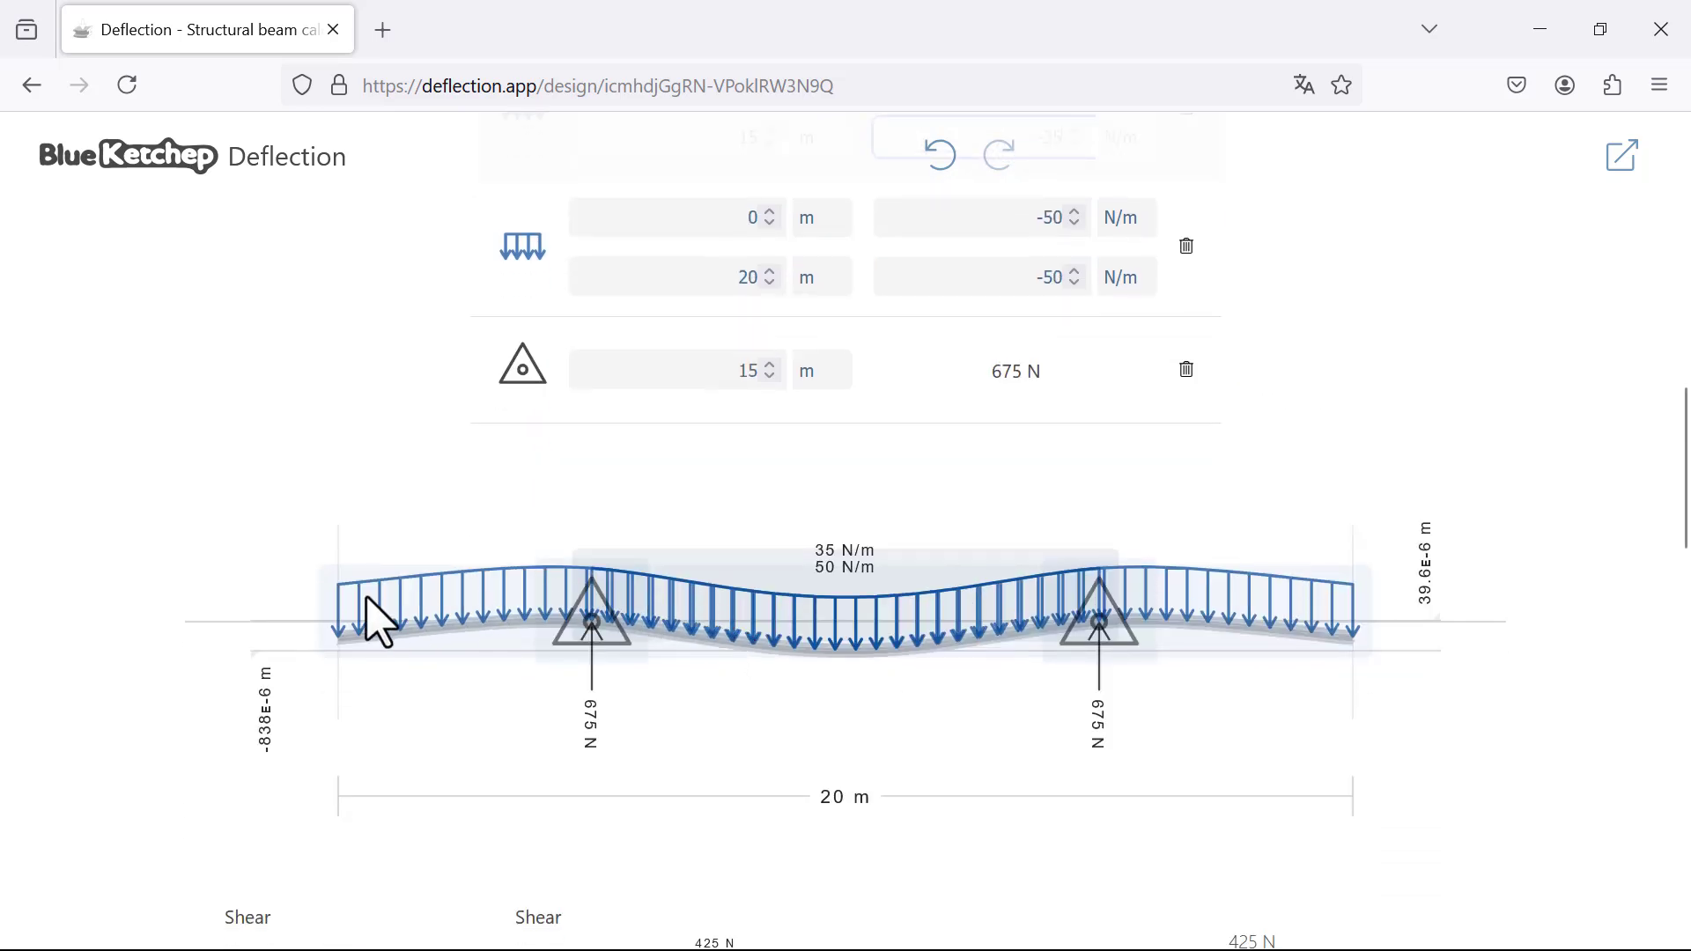
Step: Add a point load to the beam and position it at 9 m
{"action": "scroll", "coordinate": [963, 615], "scroll_direction": "up", "scroll_amount": 5}
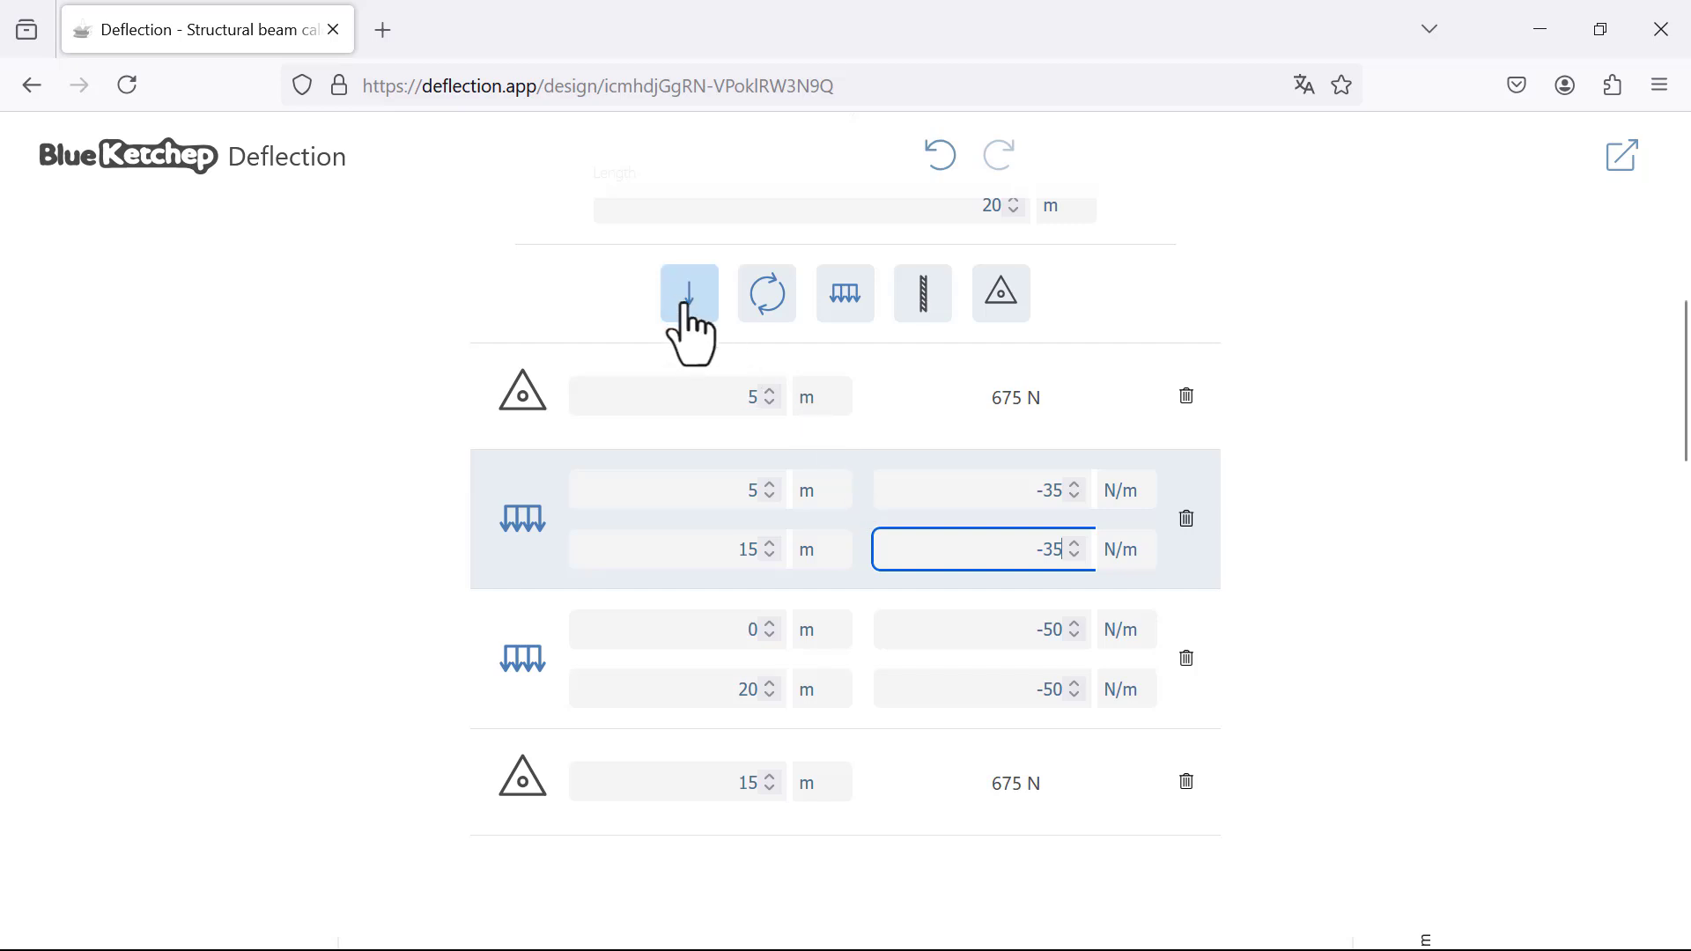
{"action": "left_click", "coordinate": [691, 308]}
{"action": "left_click", "coordinate": [744, 398]}
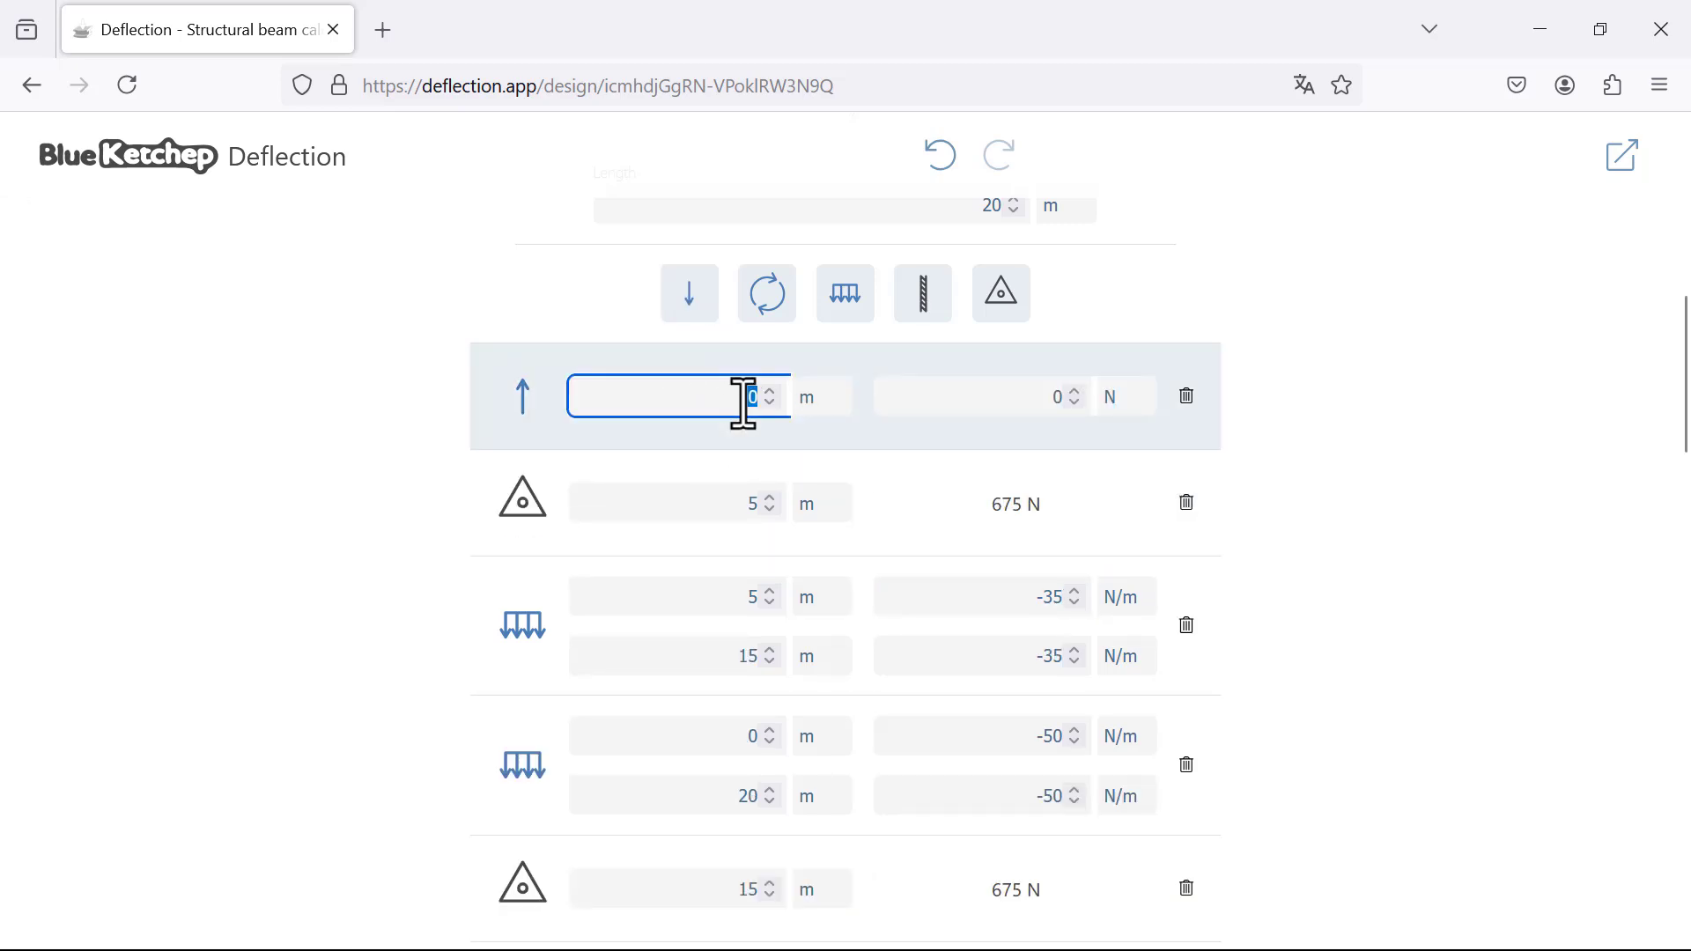
{"action": "scroll", "coordinate": [749, 528], "scroll_direction": "down", "scroll_amount": 5}
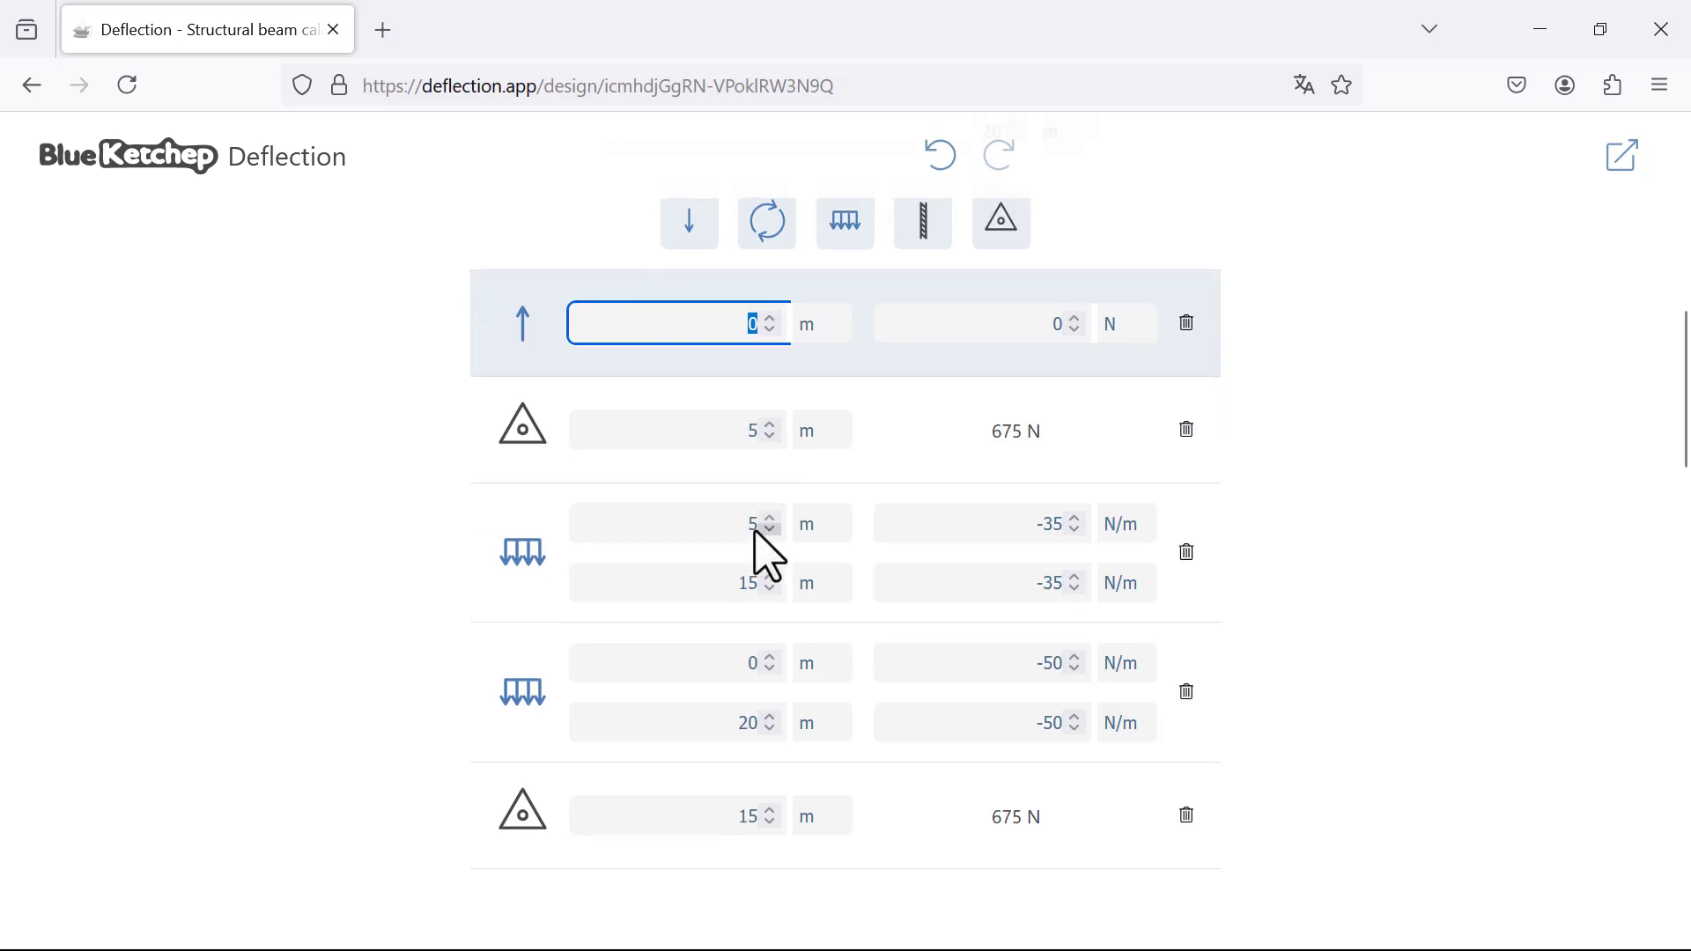
{"action": "scroll", "coordinate": [642, 500], "scroll_direction": "down", "scroll_amount": 2}
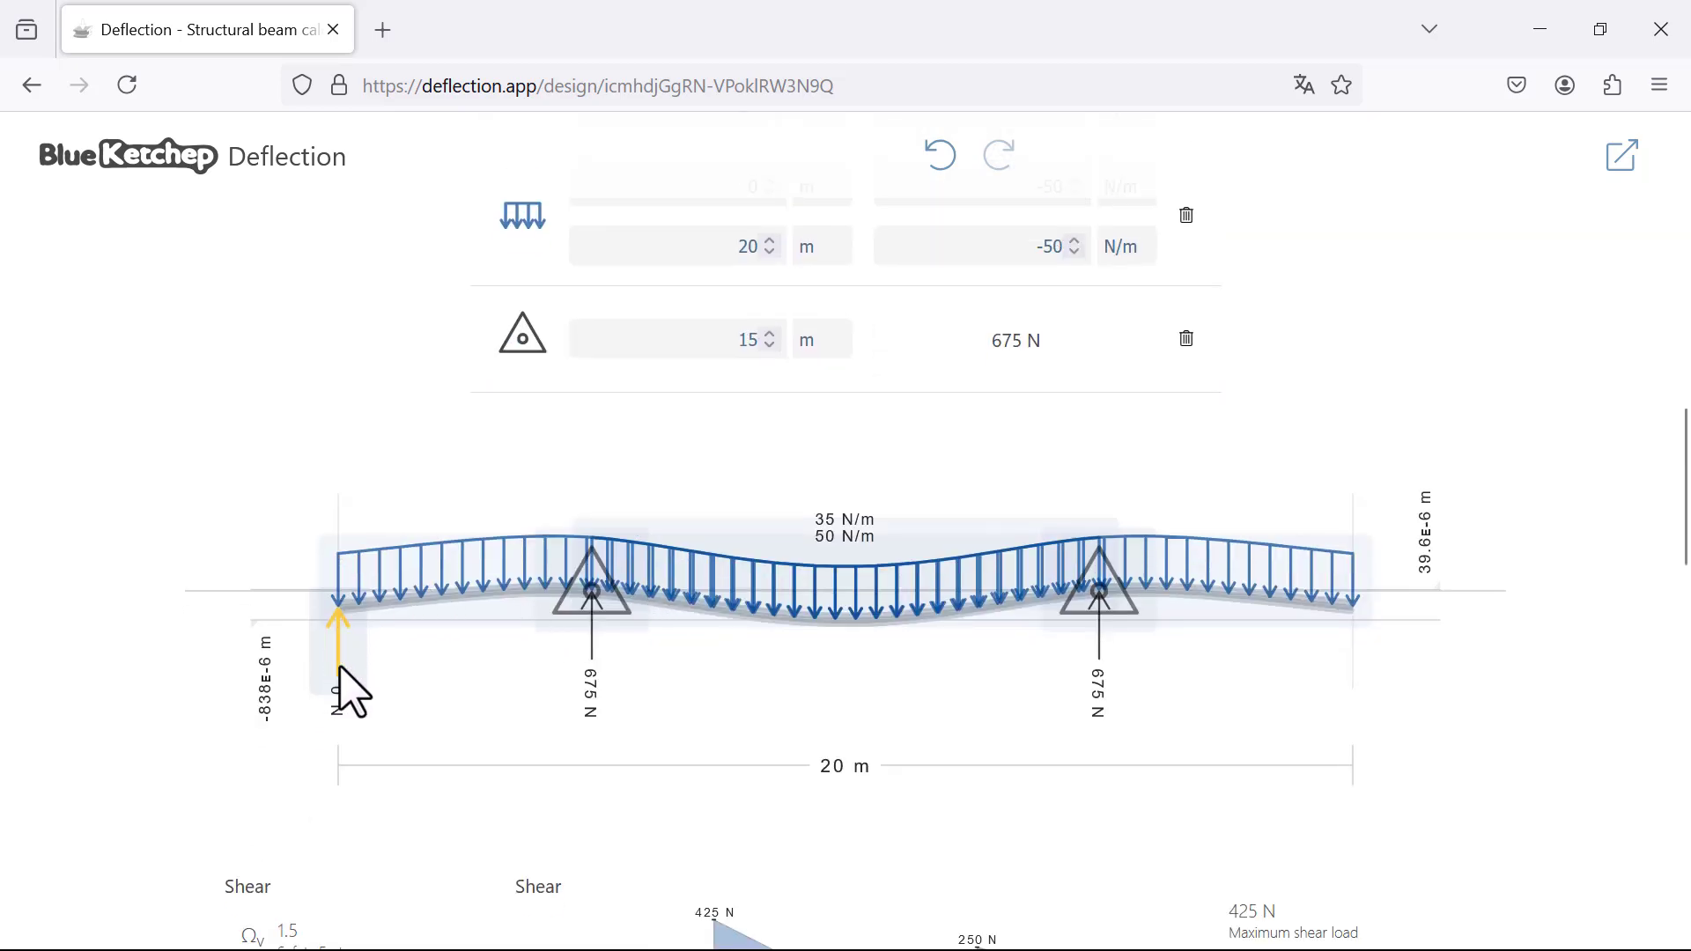
{"action": "scroll", "coordinate": [834, 639], "scroll_direction": "up", "scroll_amount": 6}
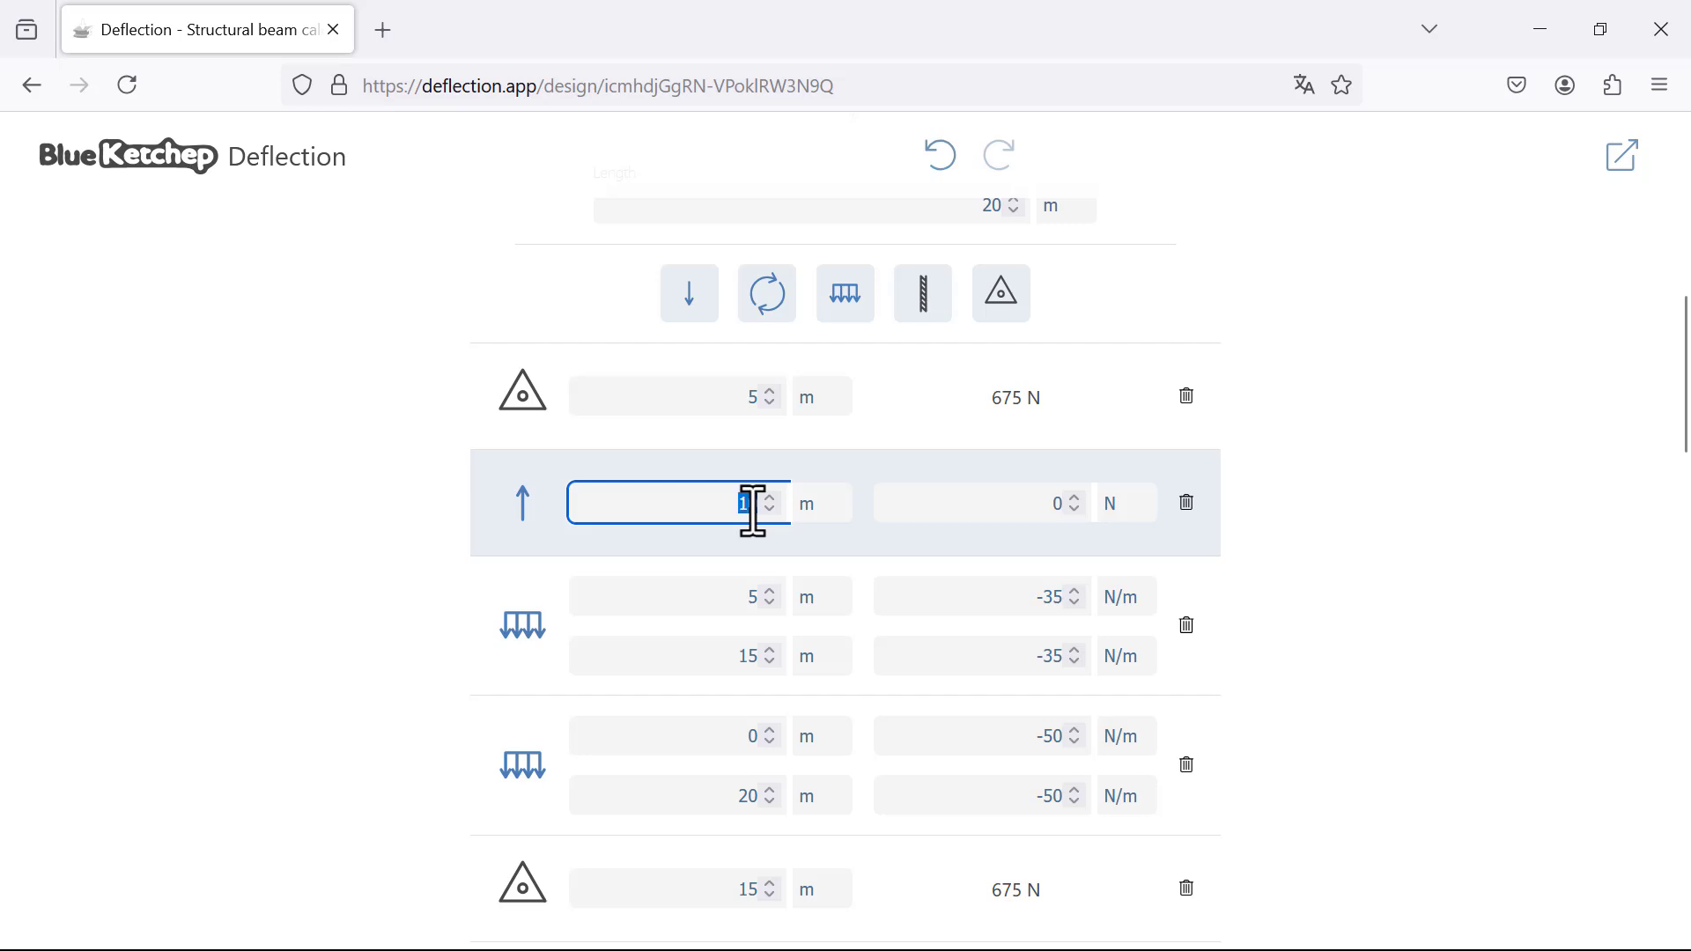
{"action": "type", "text": "9"}
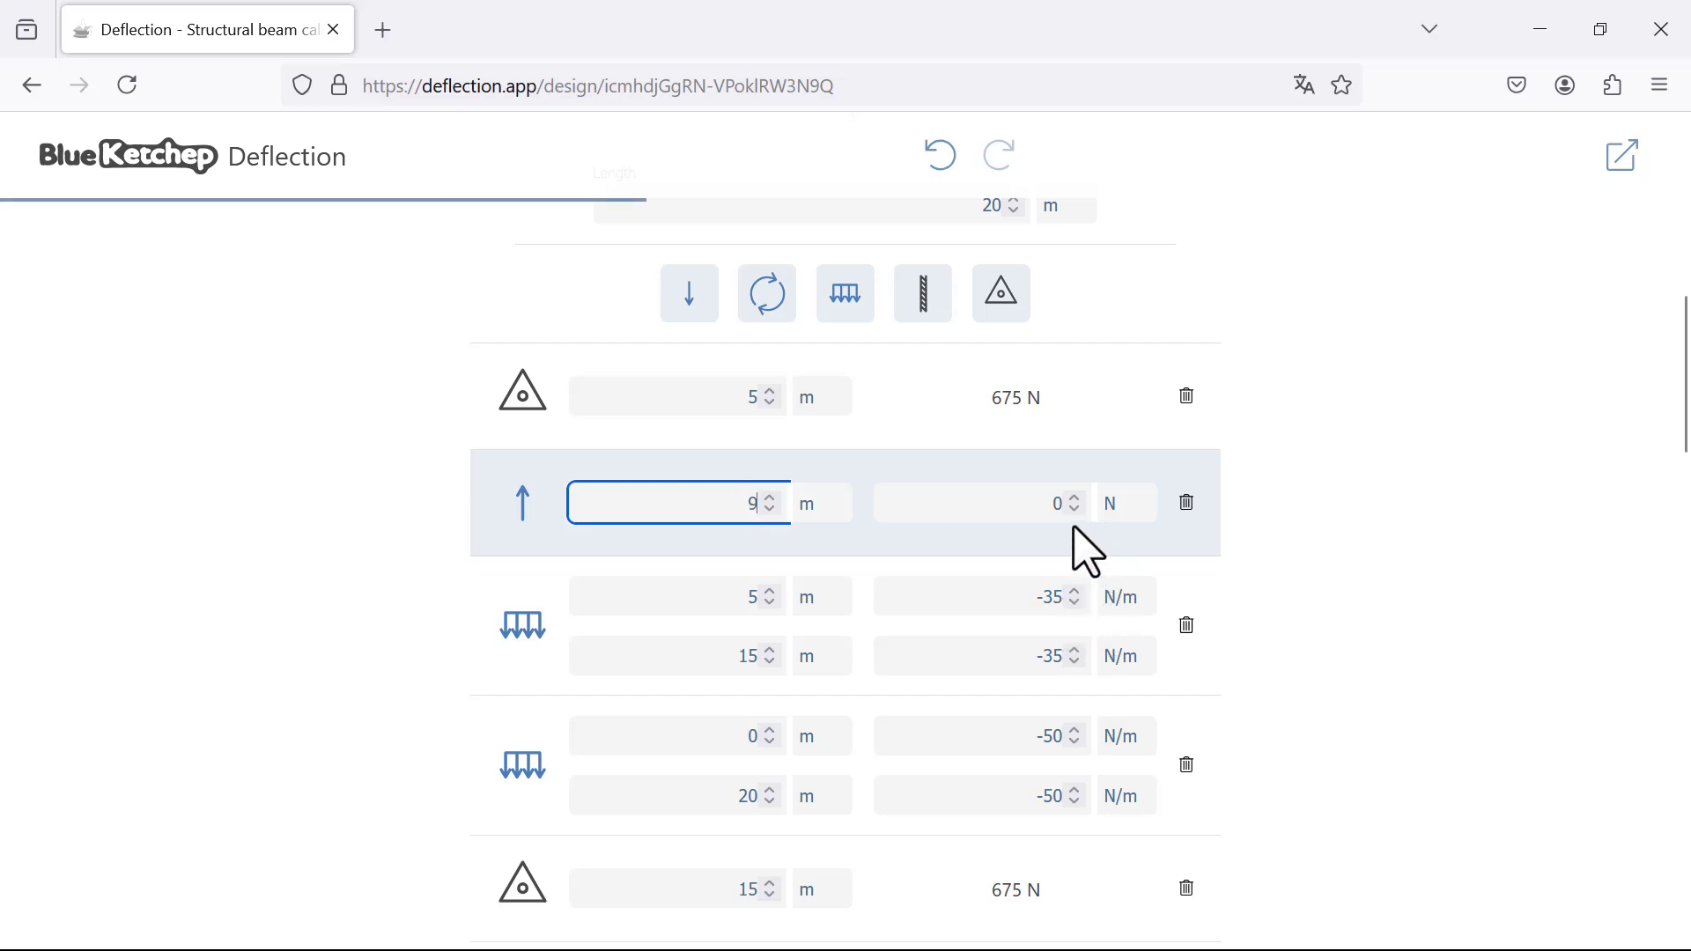
Step: Set the magnitude of the point load at 9 m to 90 N
{"action": "left_click", "coordinate": [1059, 510]}
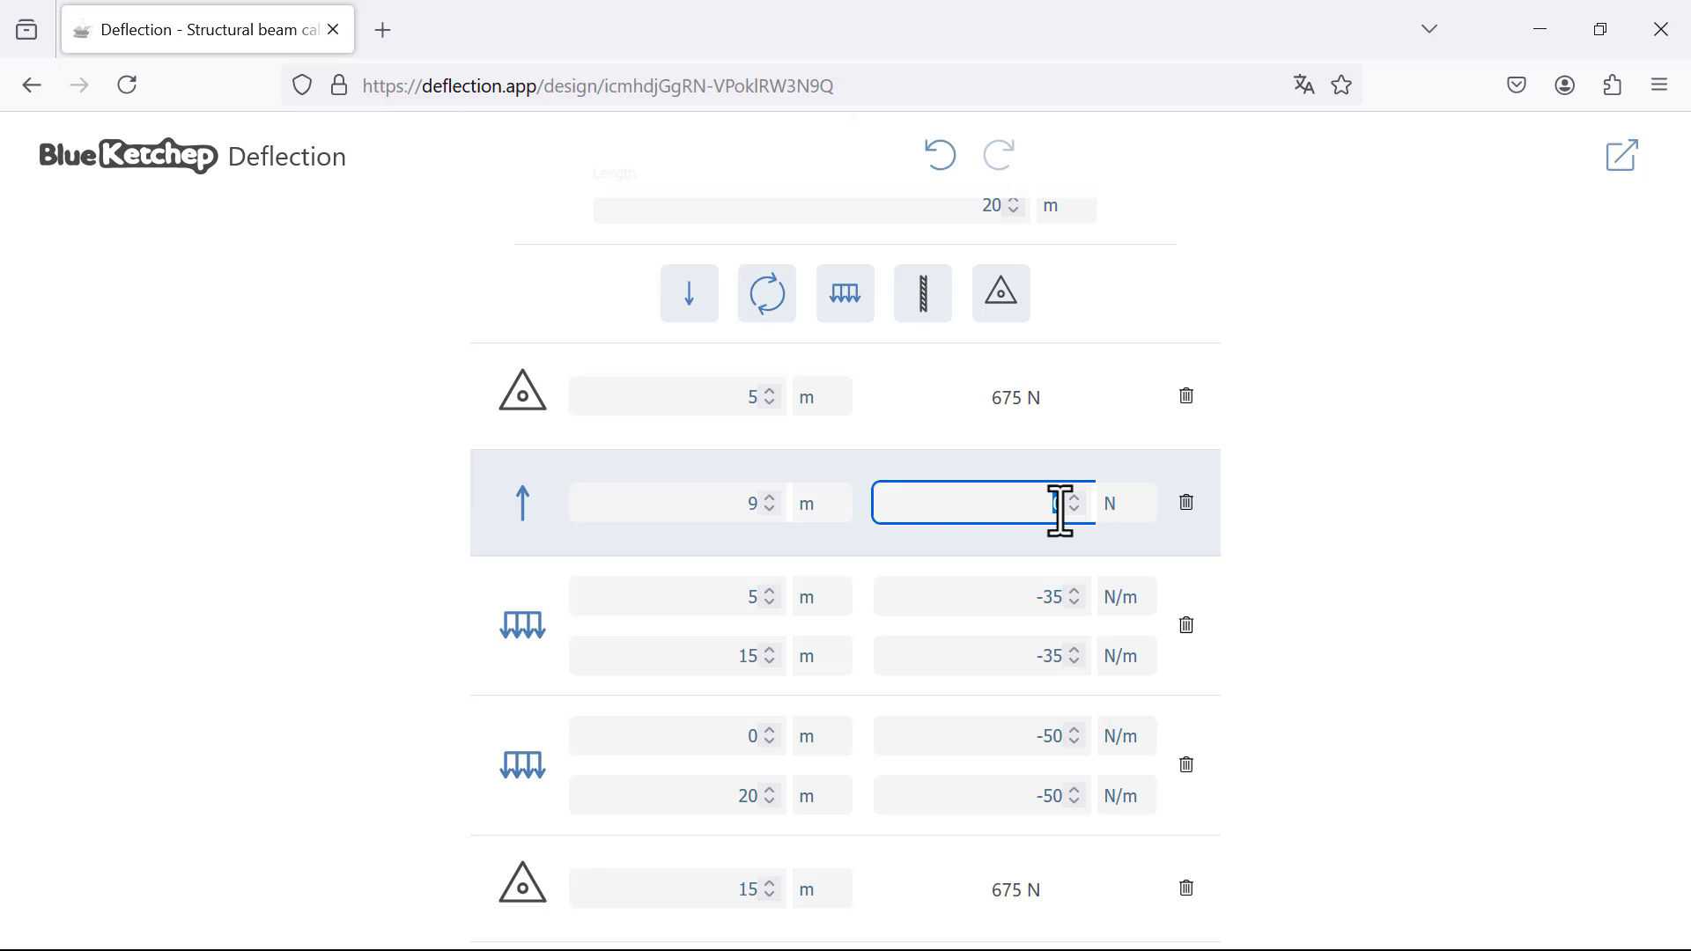
{"action": "type", "text": "90"}
{"action": "key", "text": "BackSpace"}
{"action": "left_click", "coordinate": [1433, 498]}
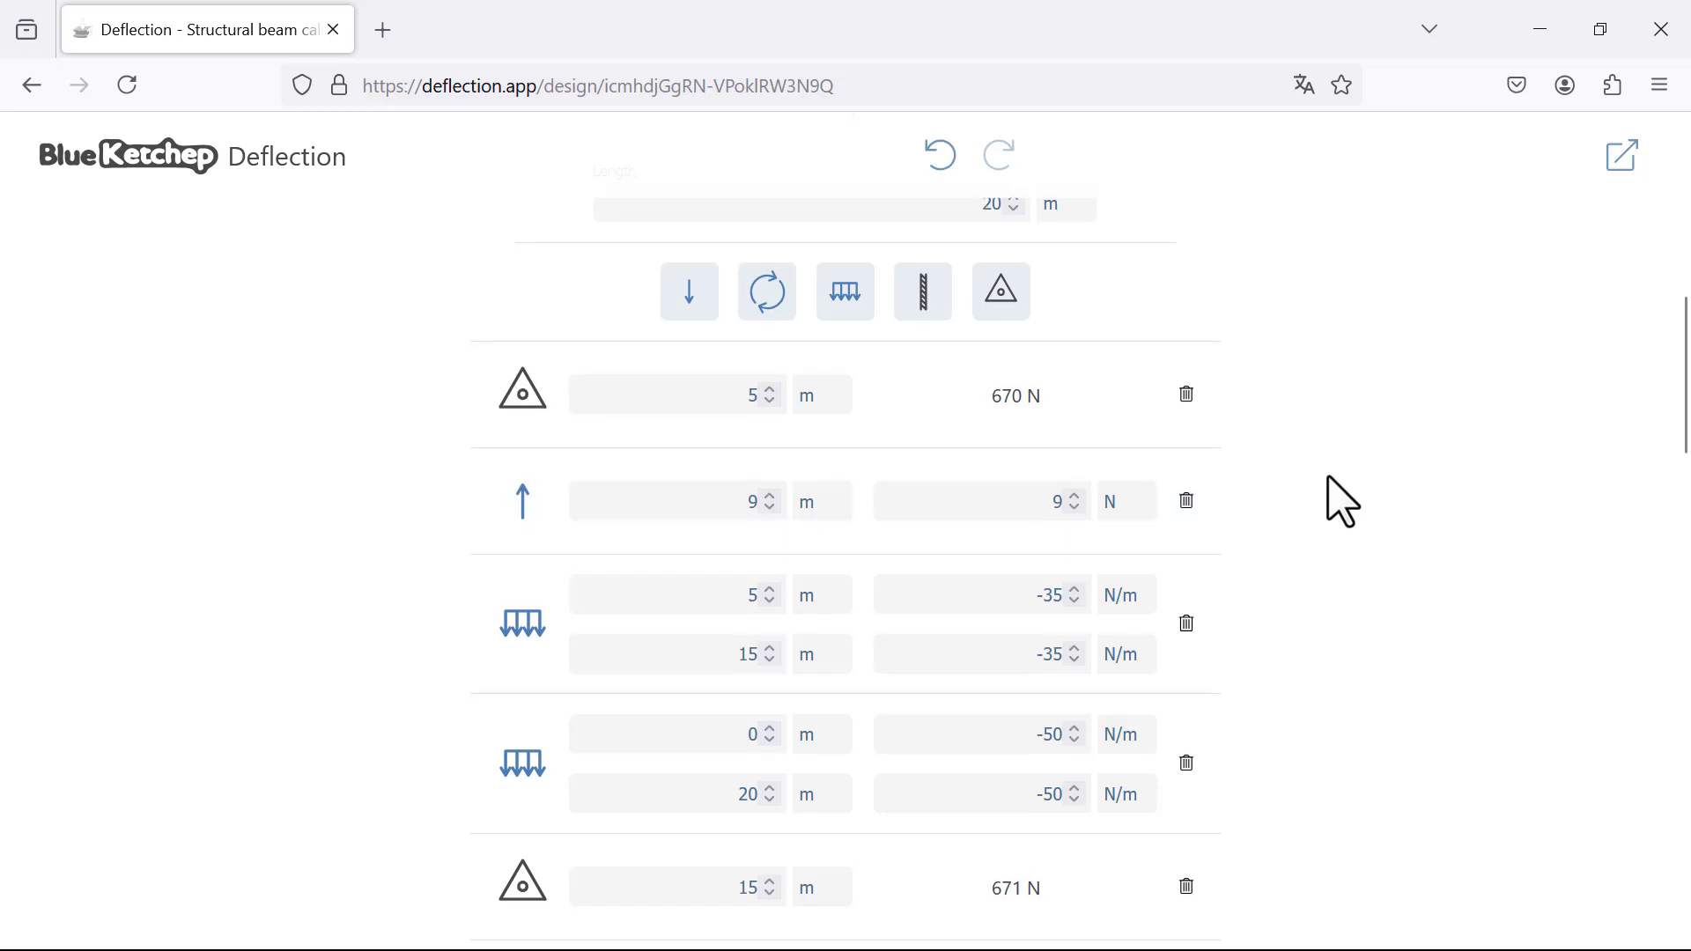
{"action": "scroll", "coordinate": [1340, 498], "scroll_direction": "down", "scroll_amount": 6}
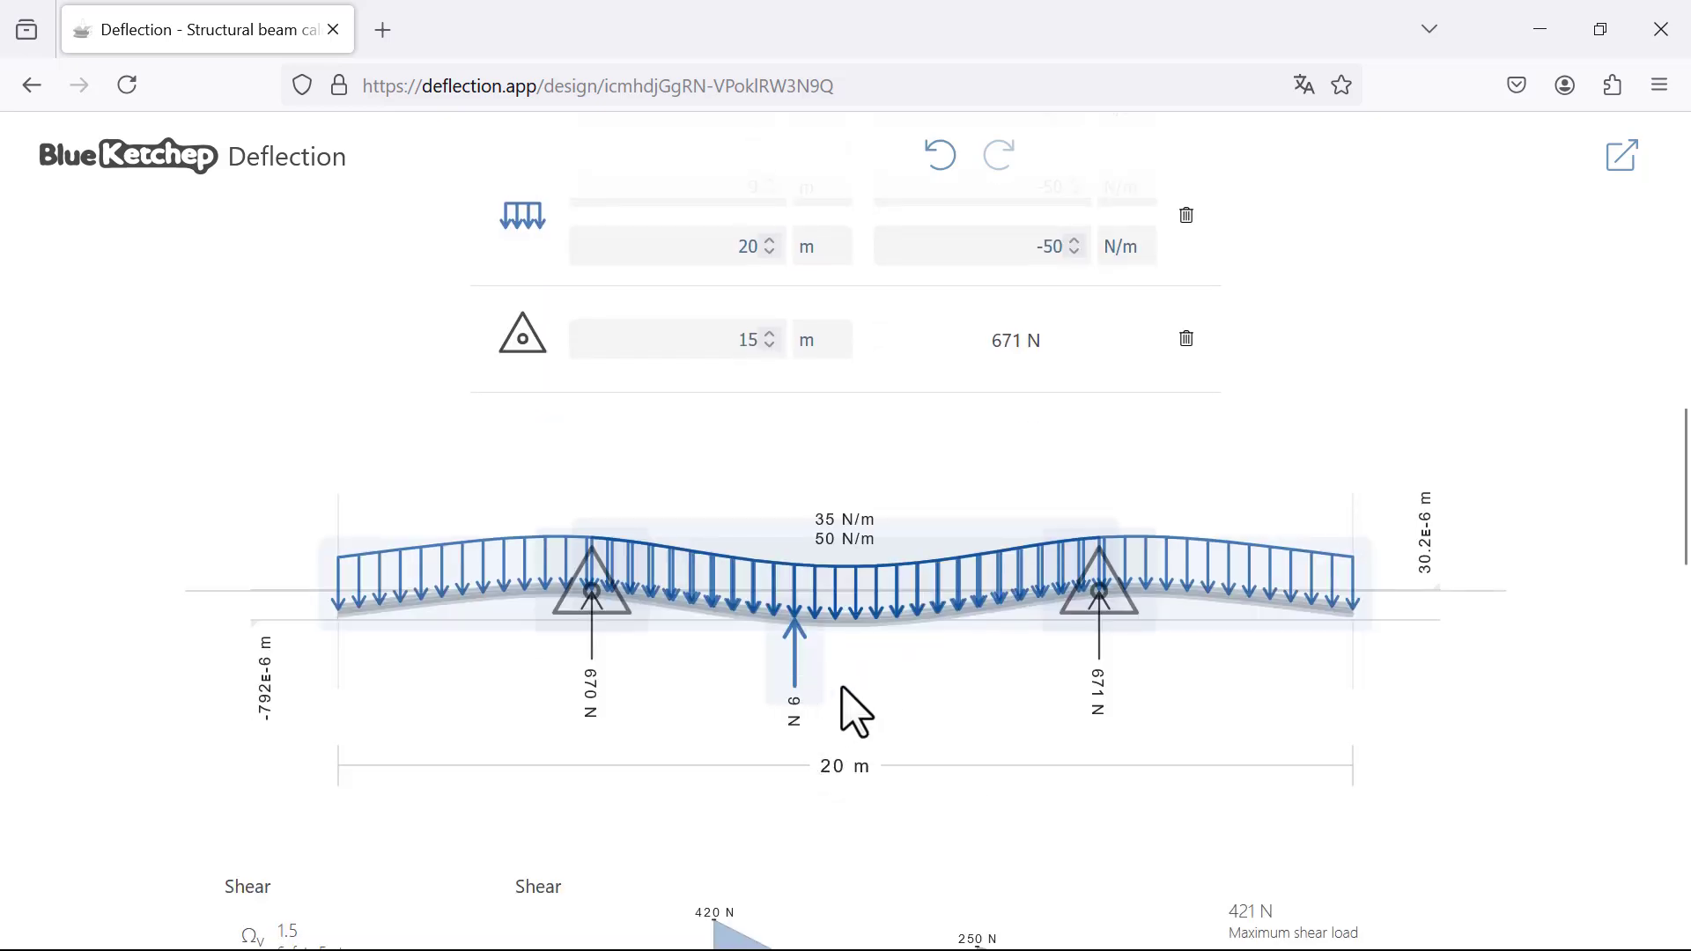
{"action": "scroll", "coordinate": [1114, 441], "scroll_direction": "up", "scroll_amount": 5}
{"action": "left_click", "coordinate": [1058, 364]}
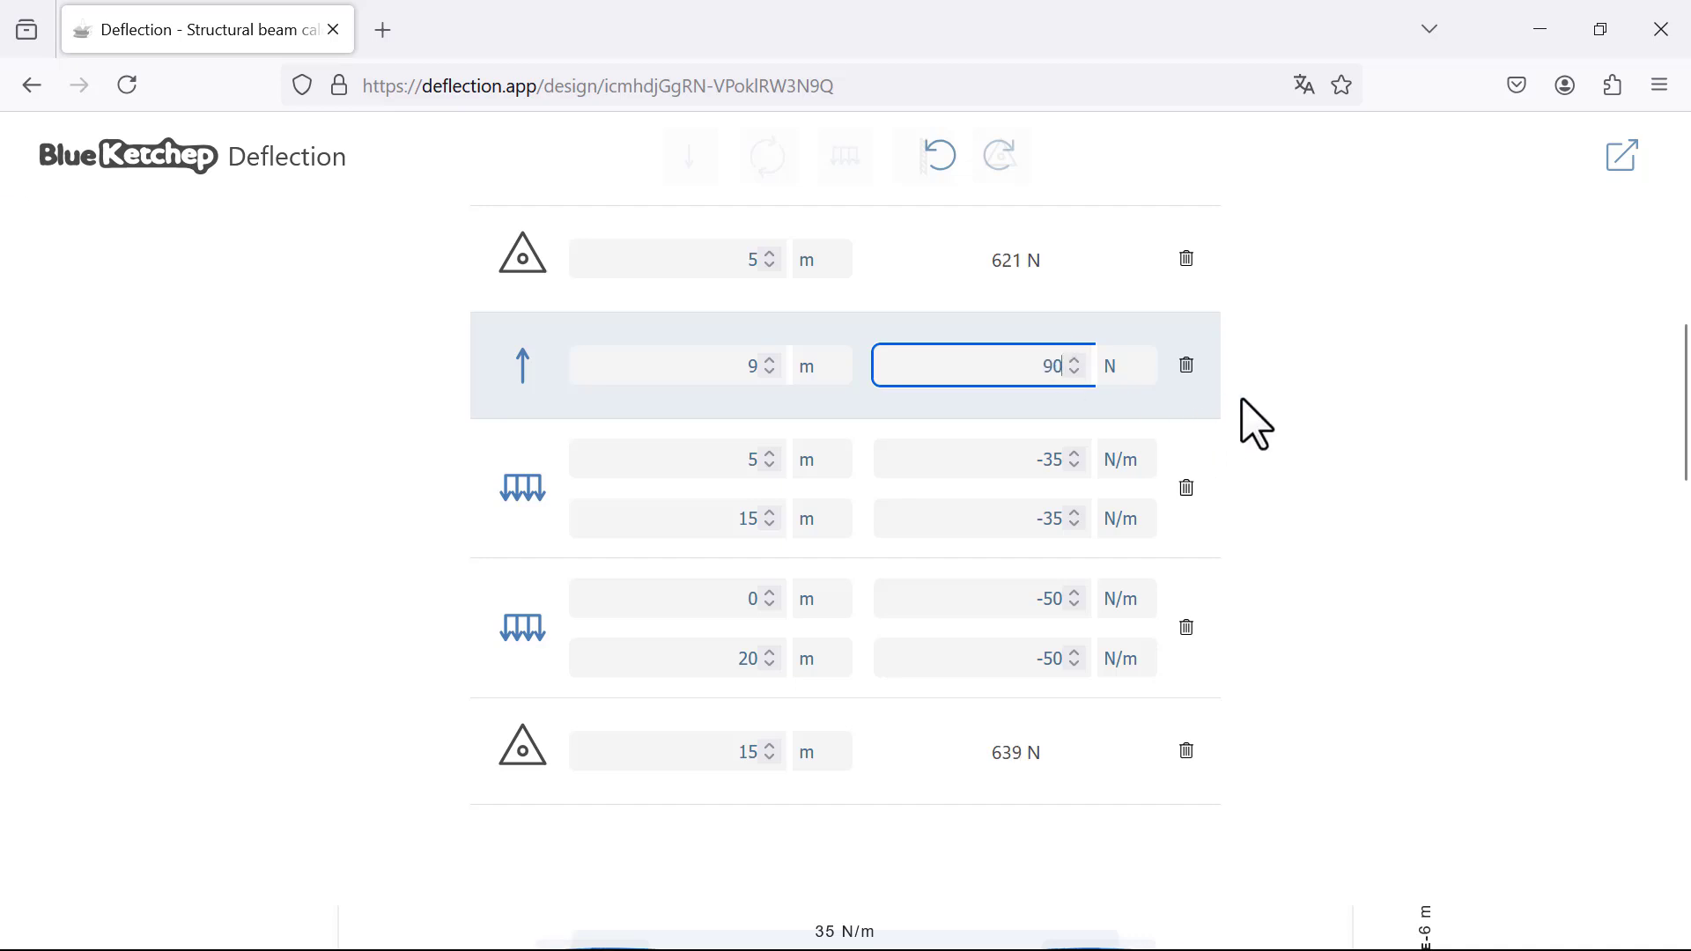
{"action": "left_click", "coordinate": [1292, 426]}
{"action": "scroll", "coordinate": [1303, 484], "scroll_direction": "down", "scroll_amount": 5}
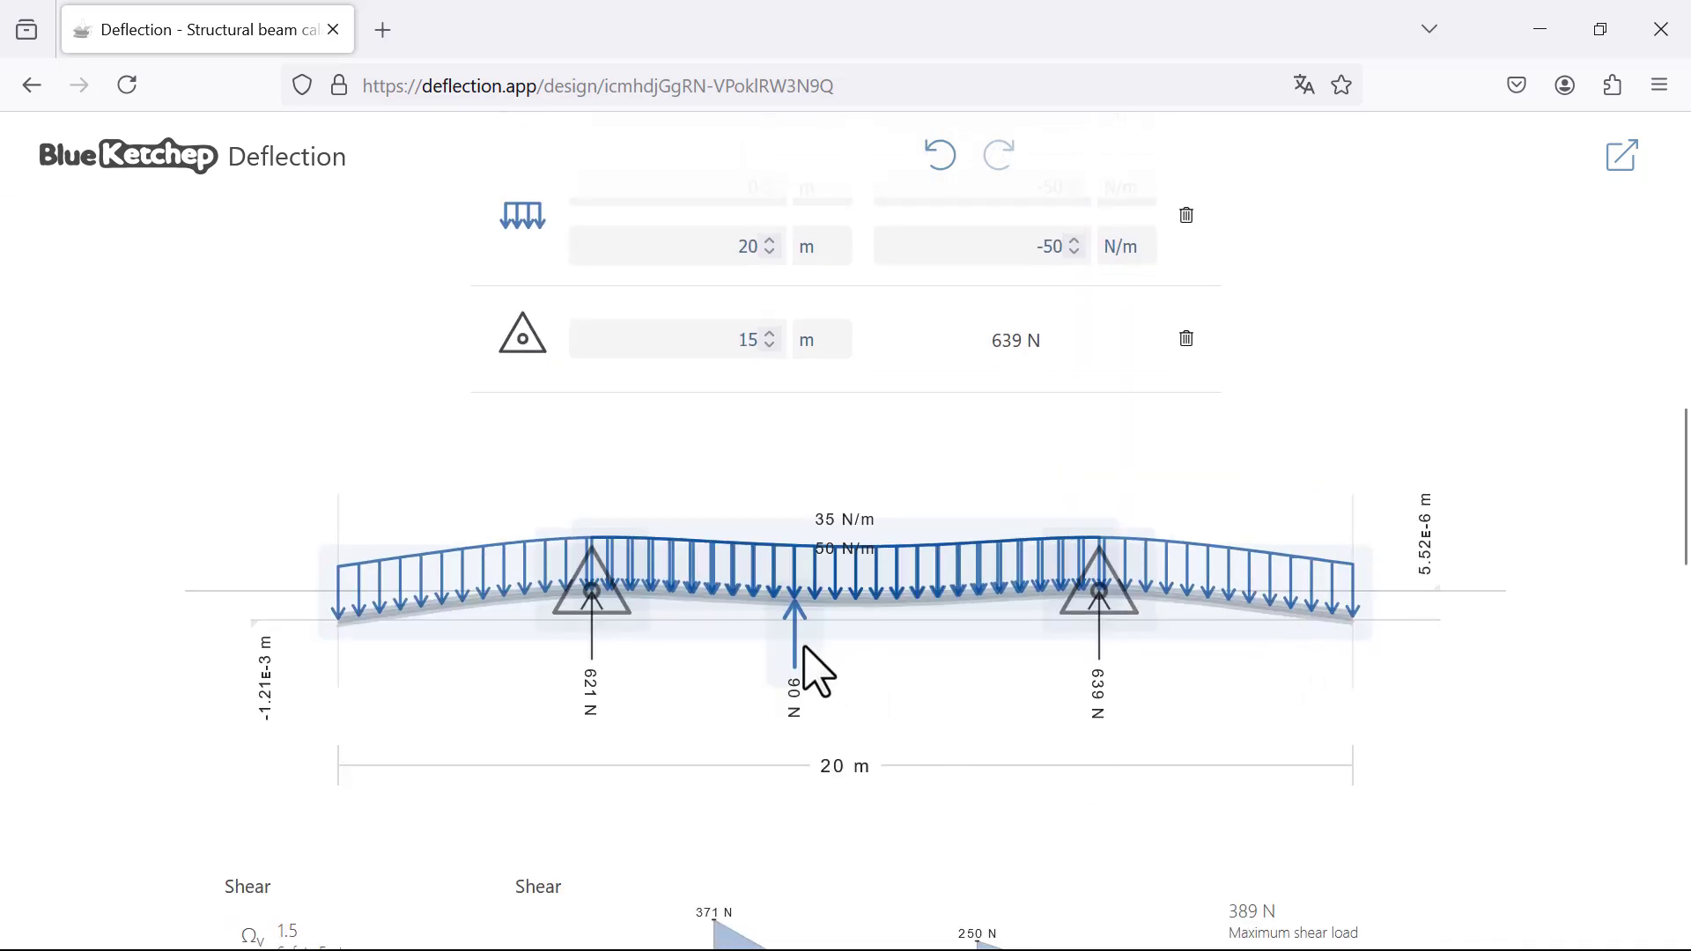
Step: Reverse the point load at 9 m to act downward with a magnitude of -90 N
{"action": "scroll", "coordinate": [1301, 414], "scroll_direction": "up", "scroll_amount": 5}
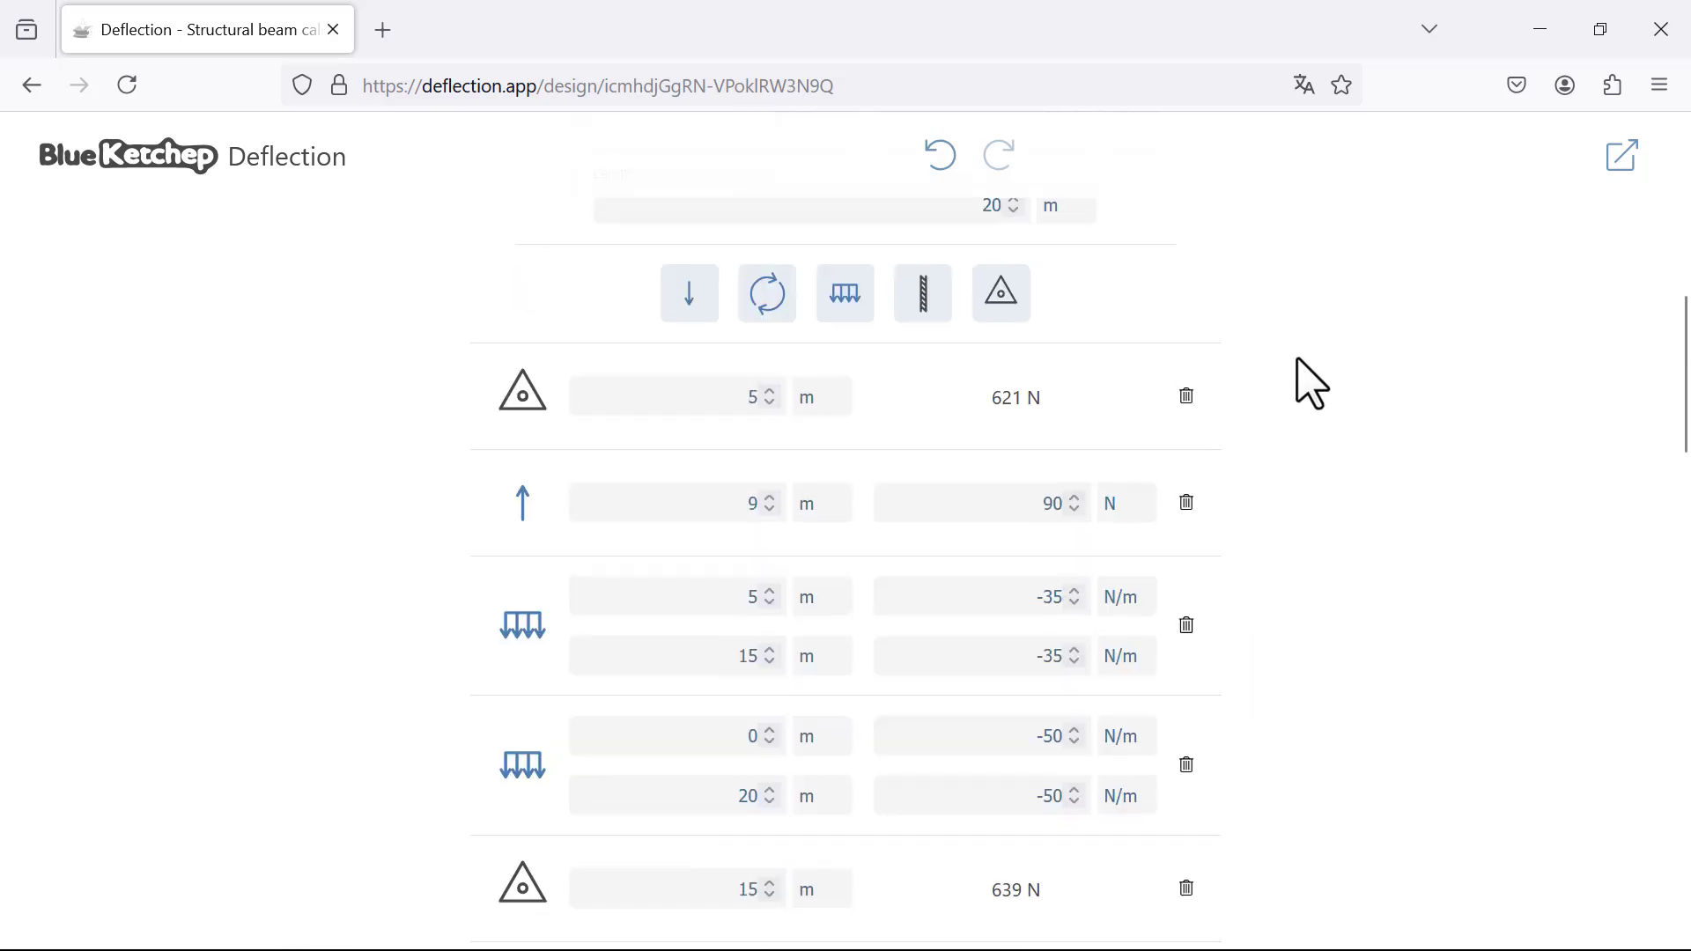
{"action": "scroll", "coordinate": [1313, 622], "scroll_direction": "down", "scroll_amount": 3}
{"action": "left_click", "coordinate": [1055, 504]}
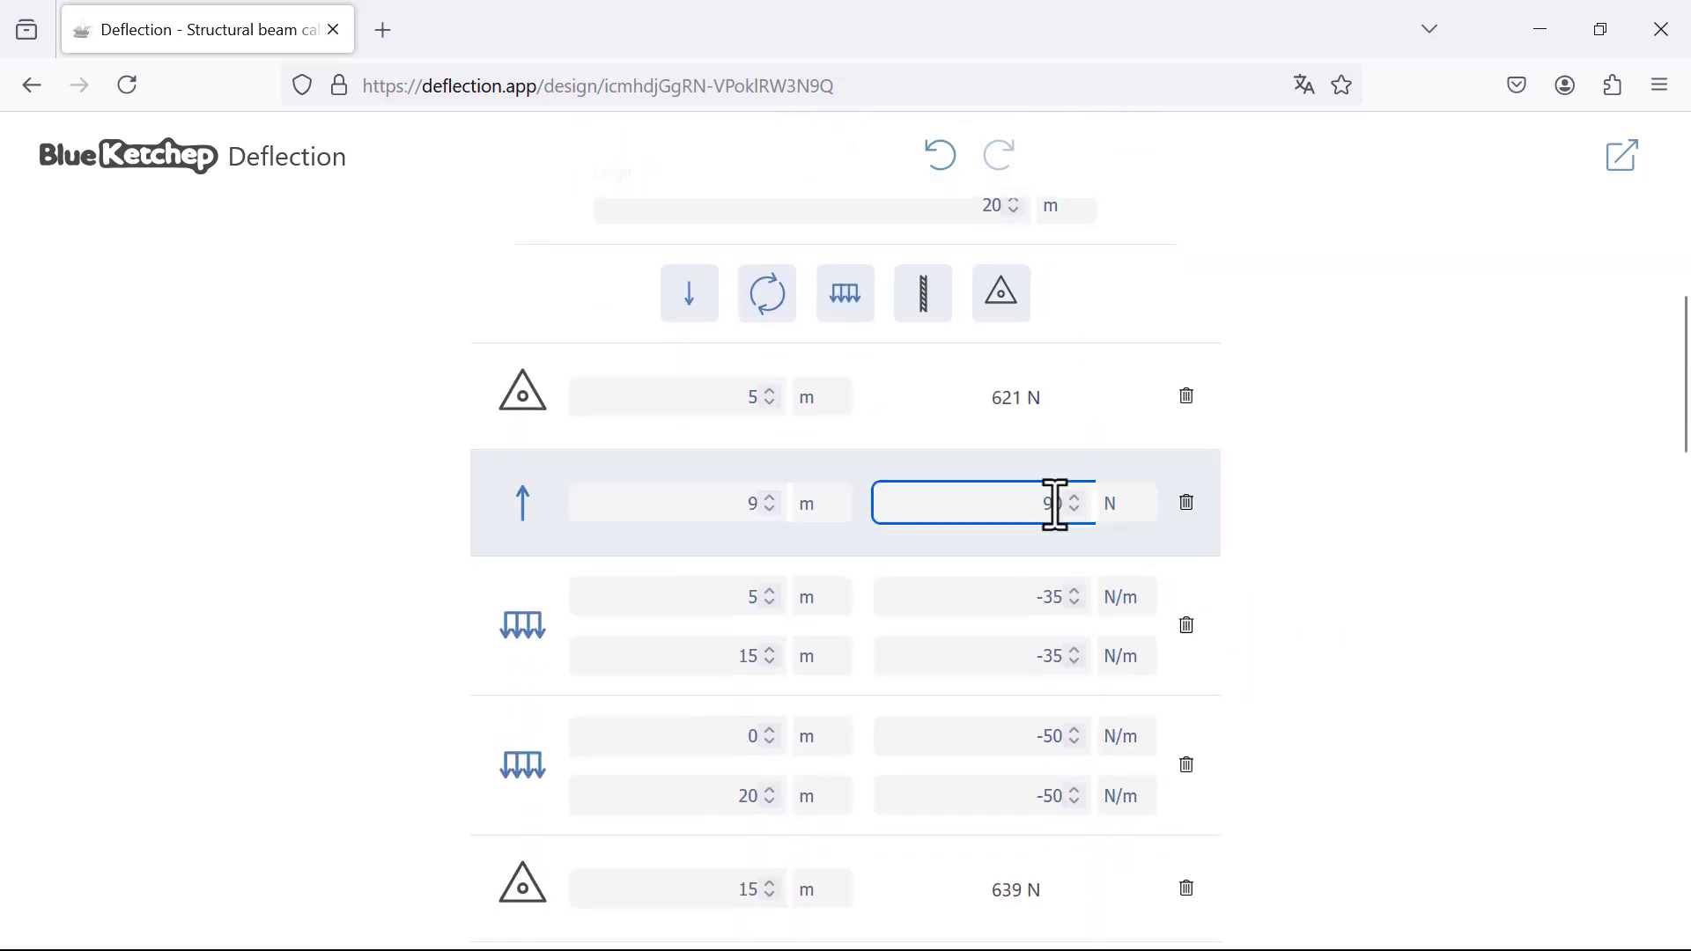
{"action": "type", "text": "-"}
{"action": "left_click", "coordinate": [1456, 462]}
{"action": "scroll", "coordinate": [1455, 462], "scroll_direction": "down", "scroll_amount": 4}
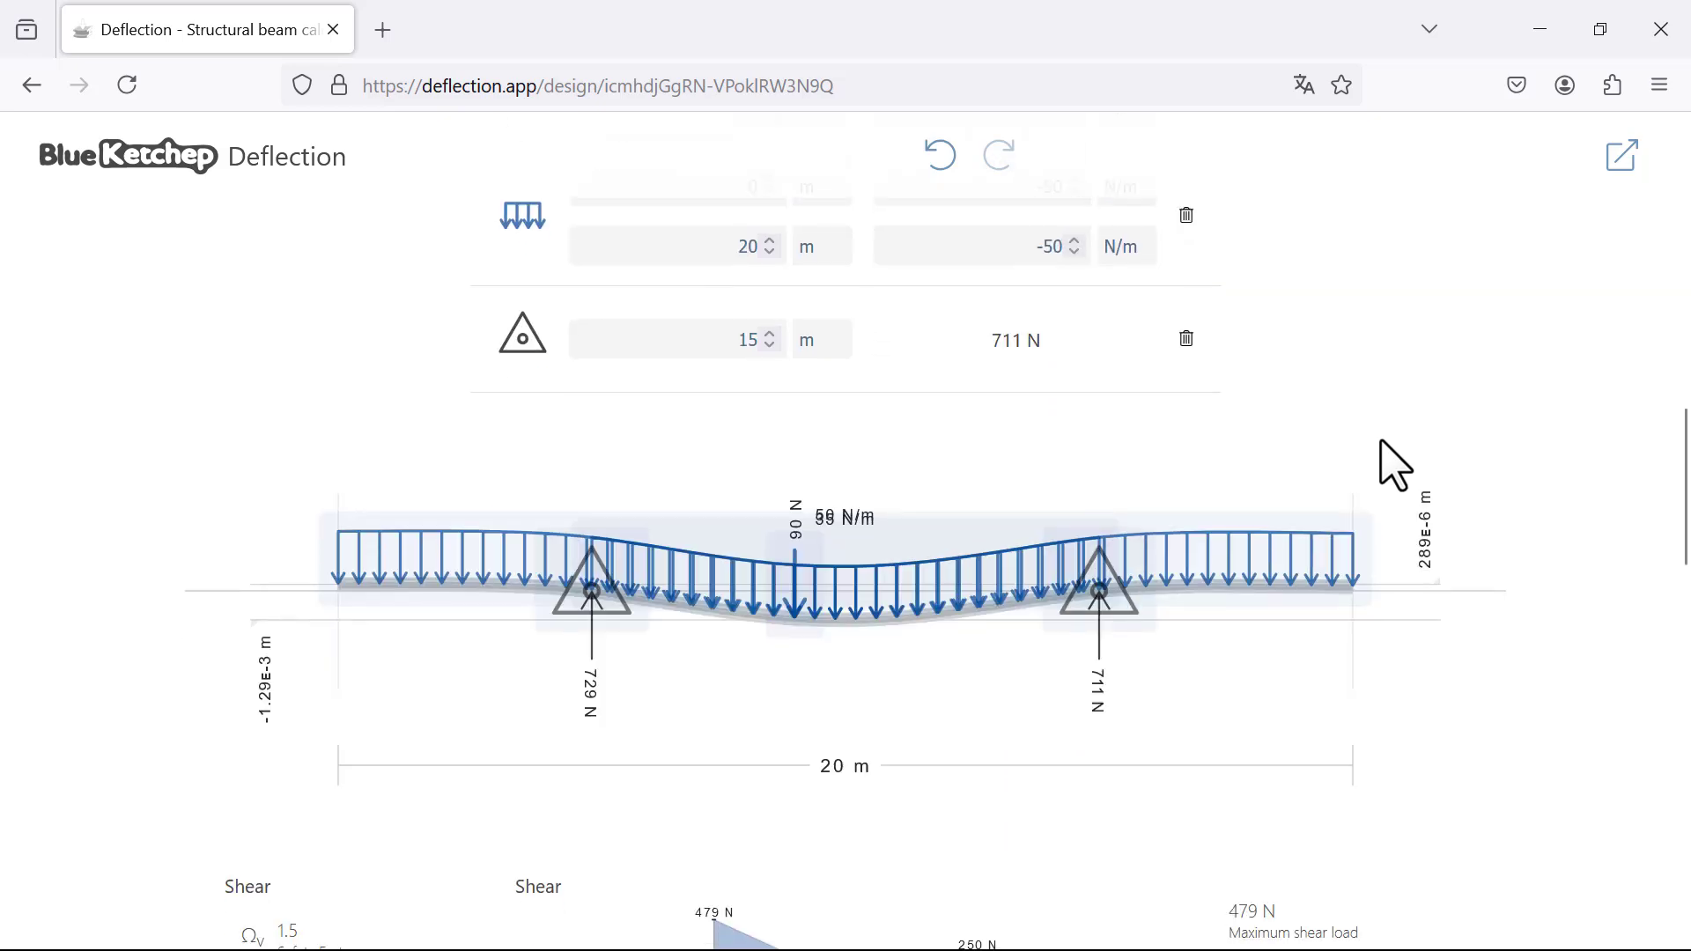
{"action": "scroll", "coordinate": [1374, 440], "scroll_direction": "up", "scroll_amount": 5}
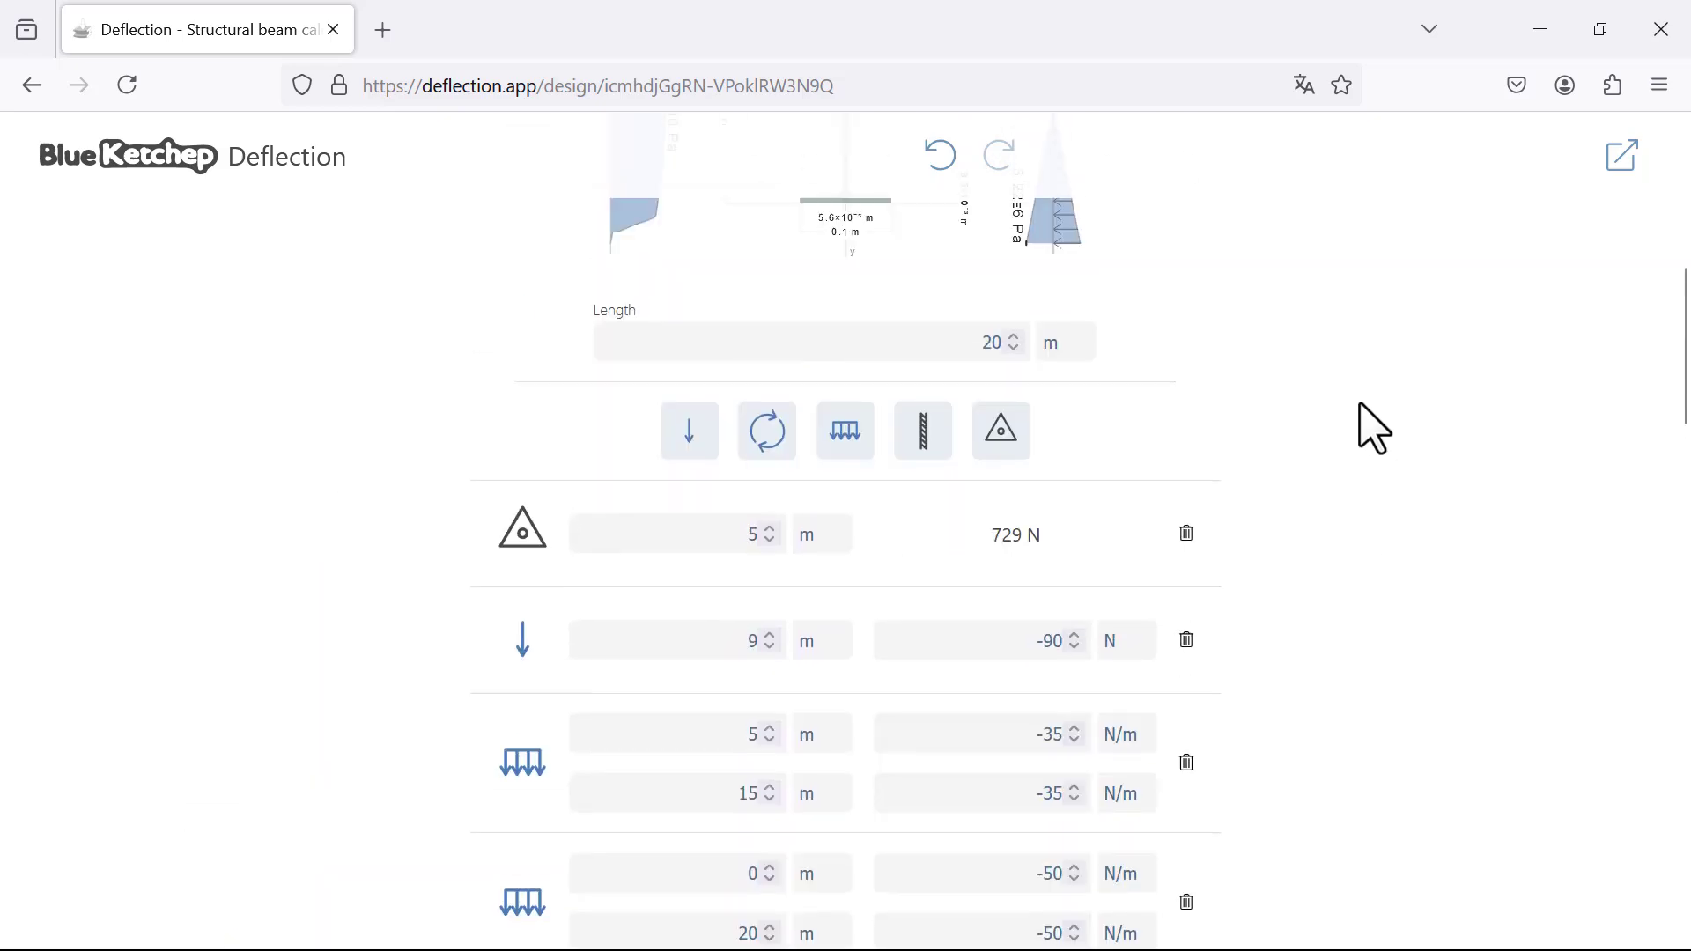
Step: Set the end magnitude of the full-span distributed load, at 20 m, to 50 N/m
{"action": "scroll", "coordinate": [1385, 368], "scroll_direction": "down", "scroll_amount": 5}
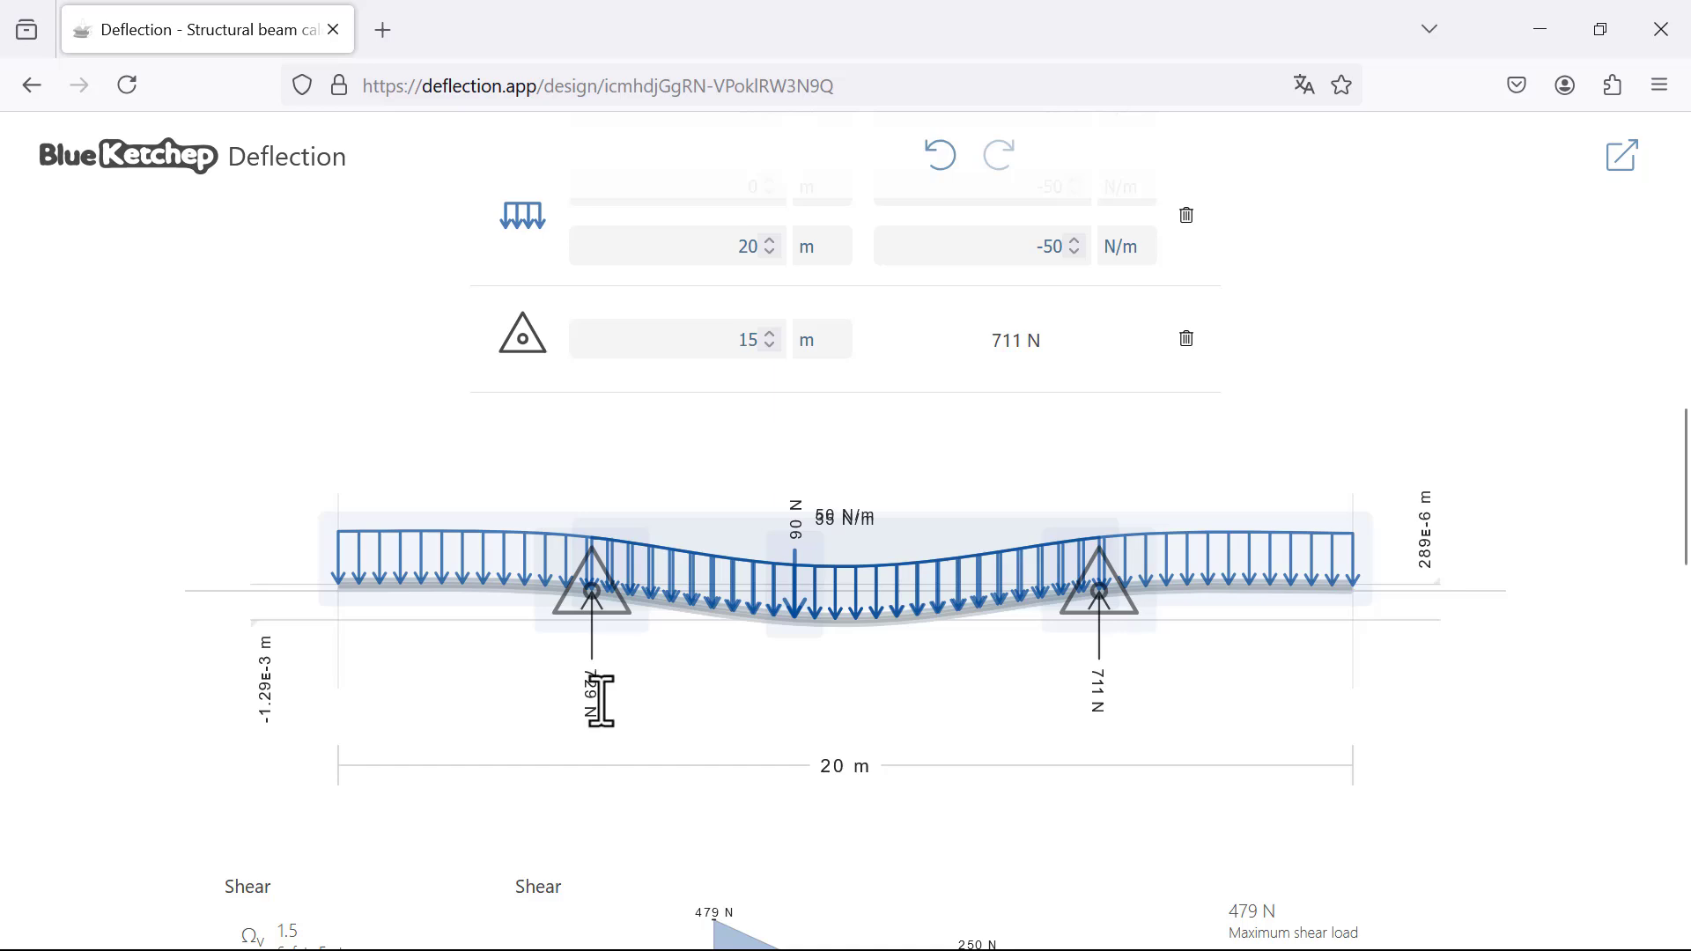
{"action": "scroll", "coordinate": [1151, 558], "scroll_direction": "up", "scroll_amount": 5}
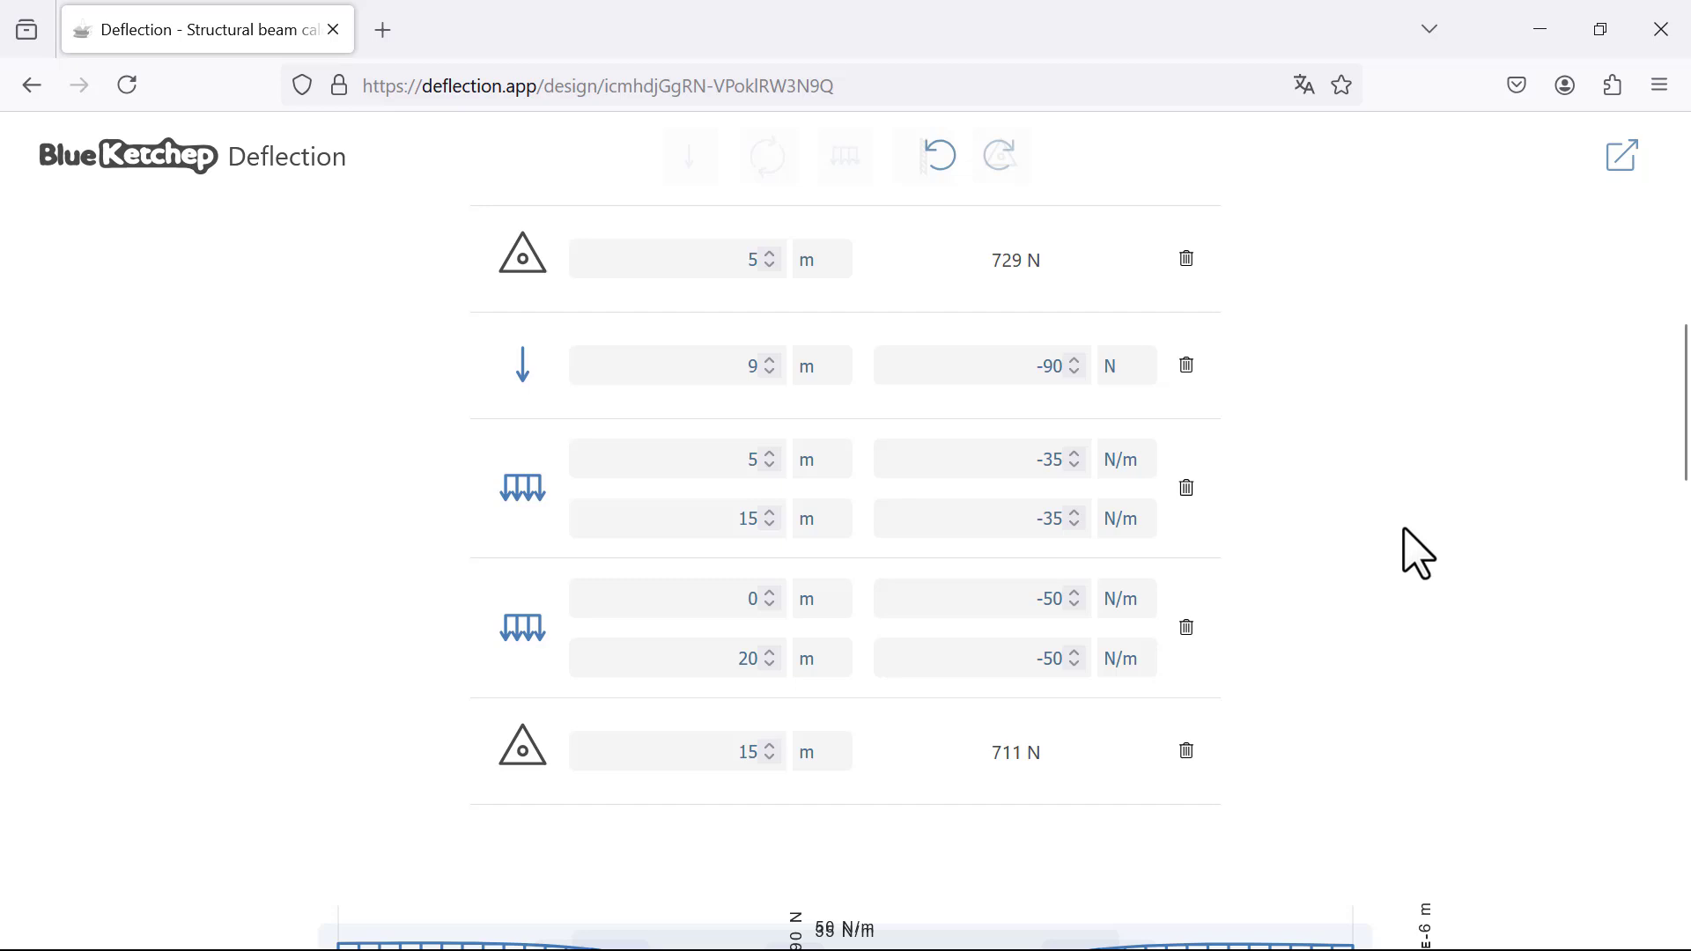
{"action": "left_click", "coordinate": [1044, 665]}
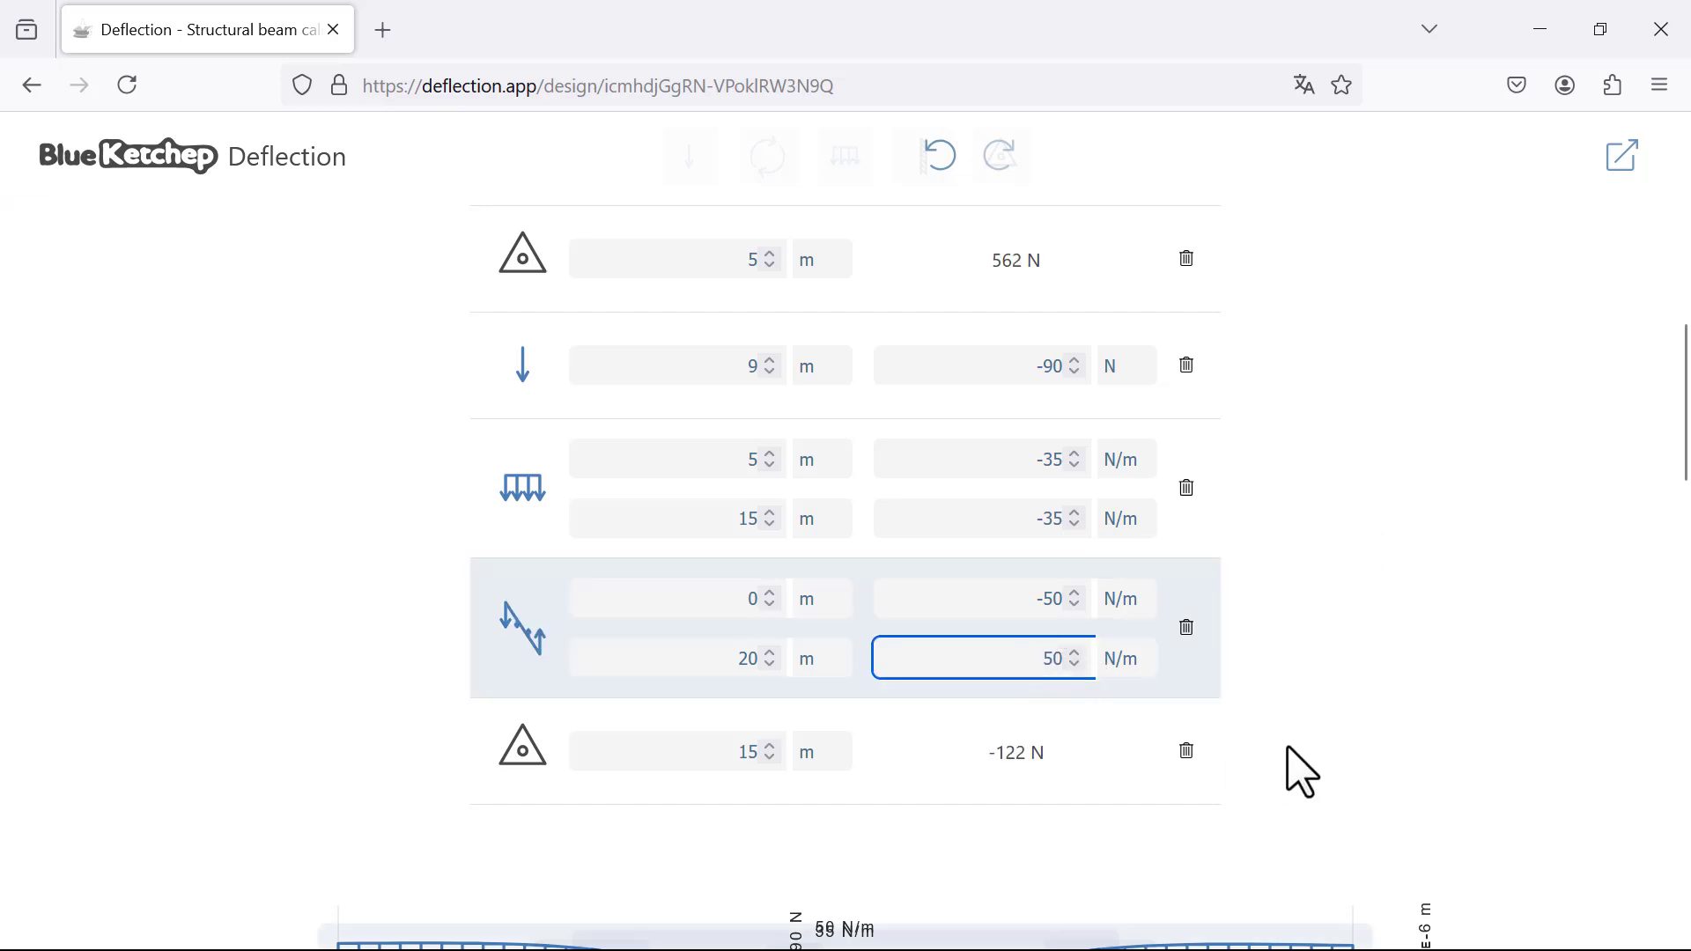
Step: Reverse the distributed loads upward: 51 N/m at the start of the full-span load and 35 N/m at both ends of the 5–15 m load
{"action": "left_click", "coordinate": [1026, 748]}
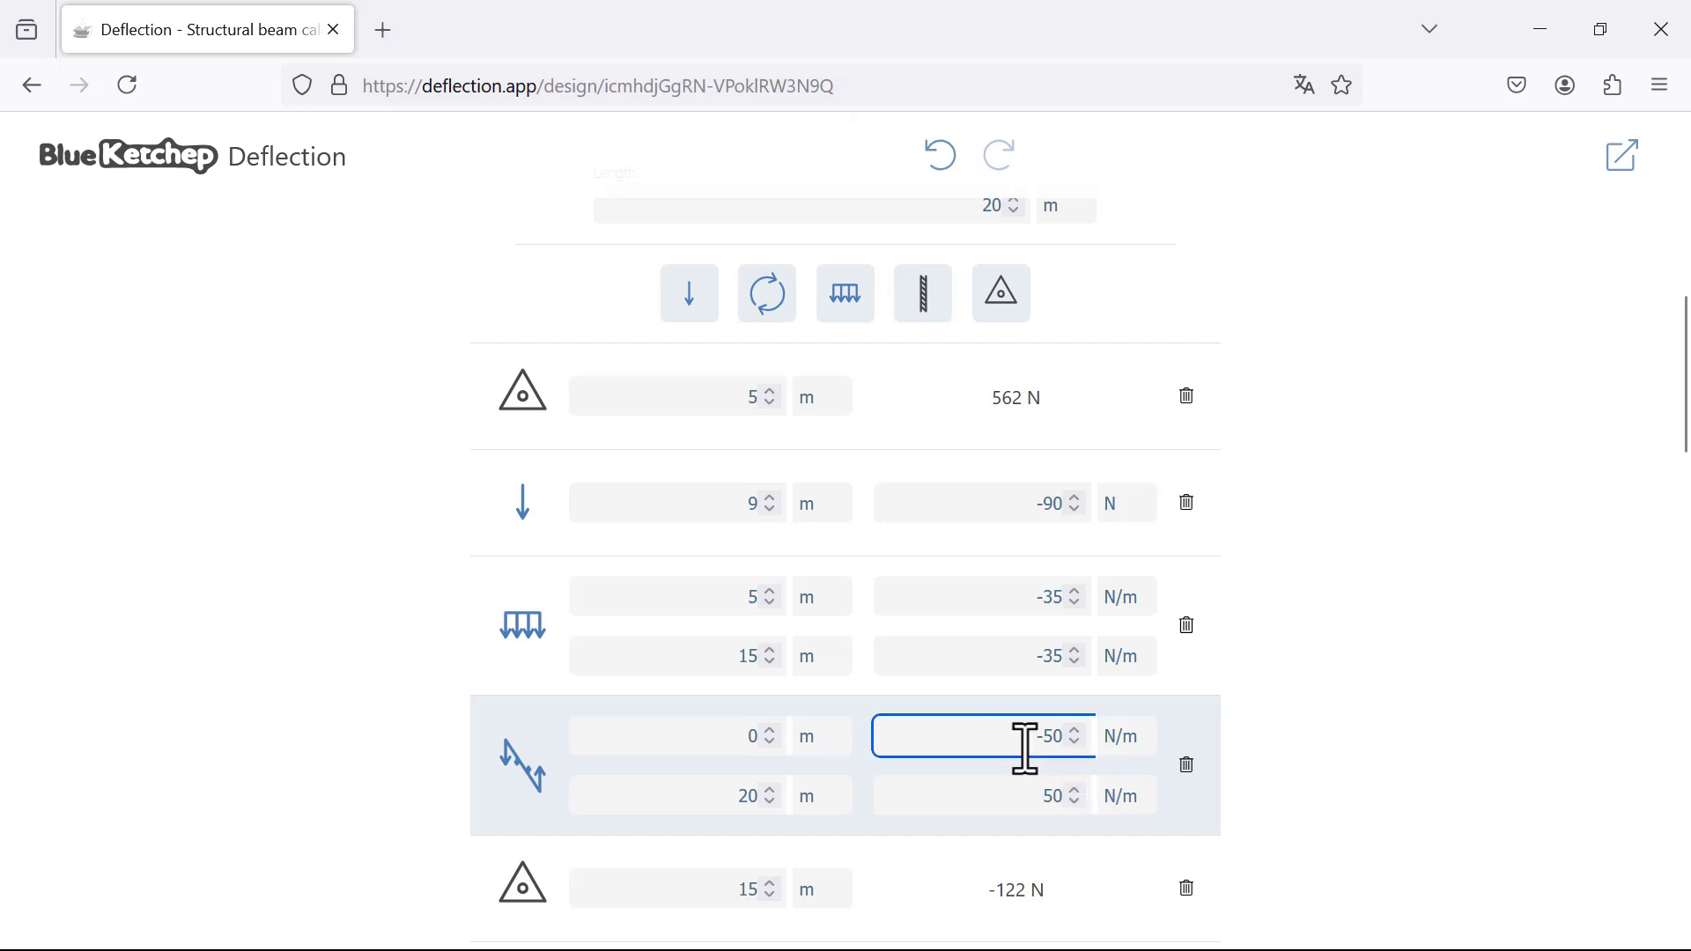
{"action": "scroll", "coordinate": [1000, 724], "scroll_direction": "up", "scroll_amount": 1}
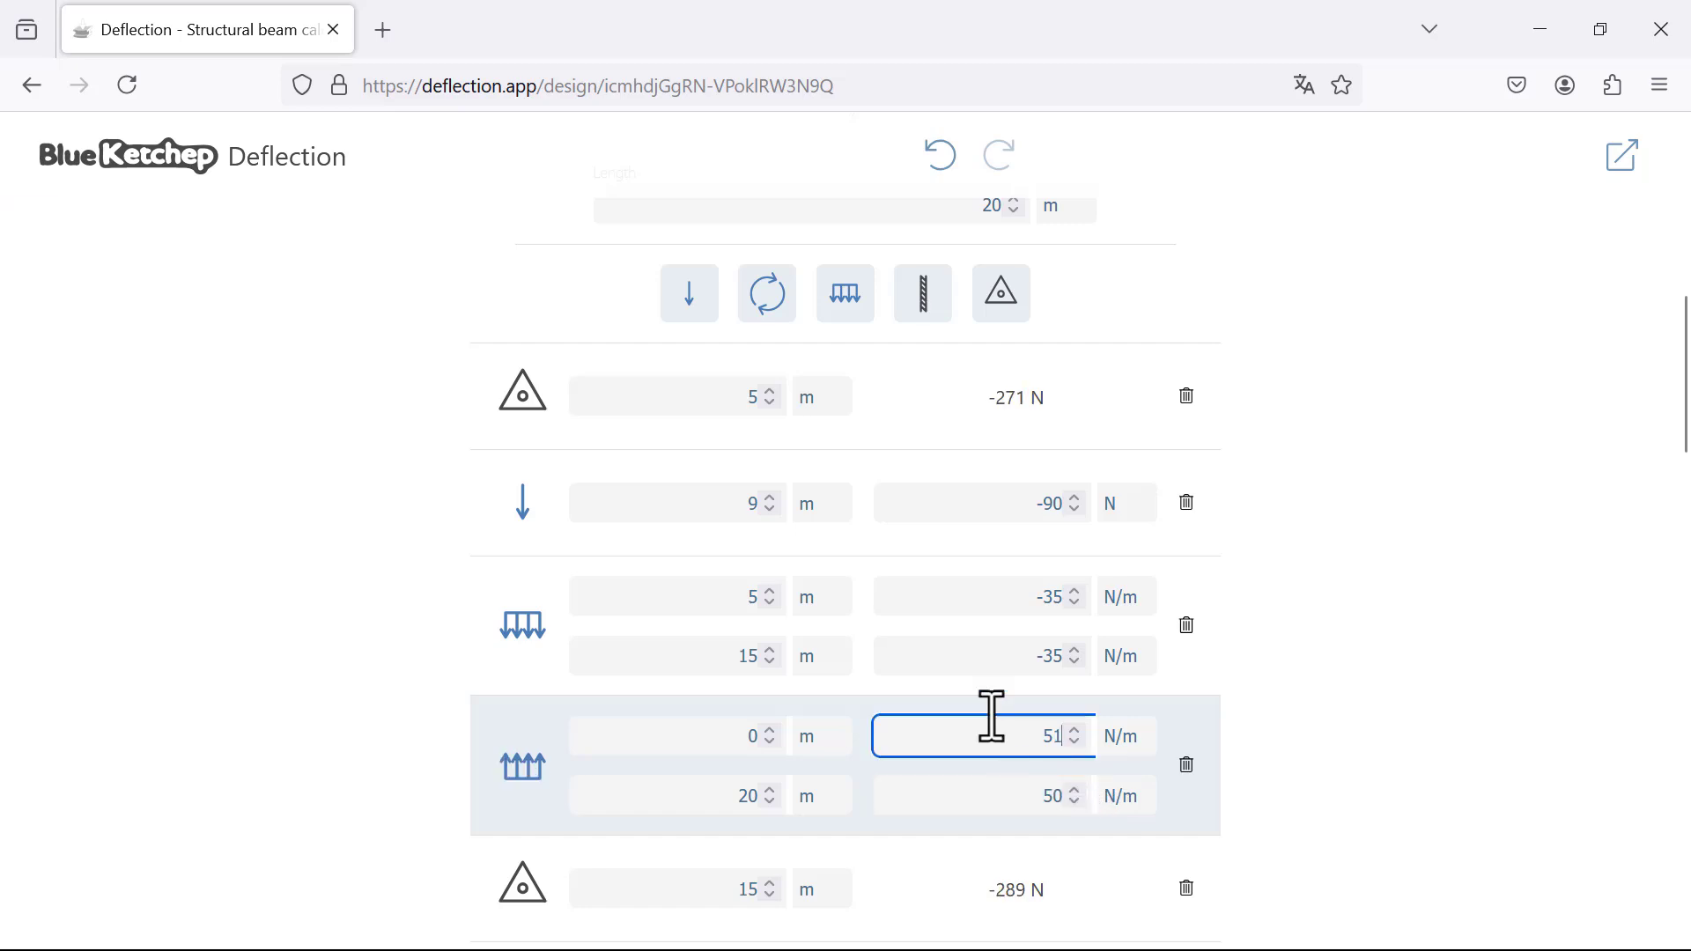
{"action": "left_click", "coordinate": [1030, 666]}
{"action": "key", "text": "Delete"}
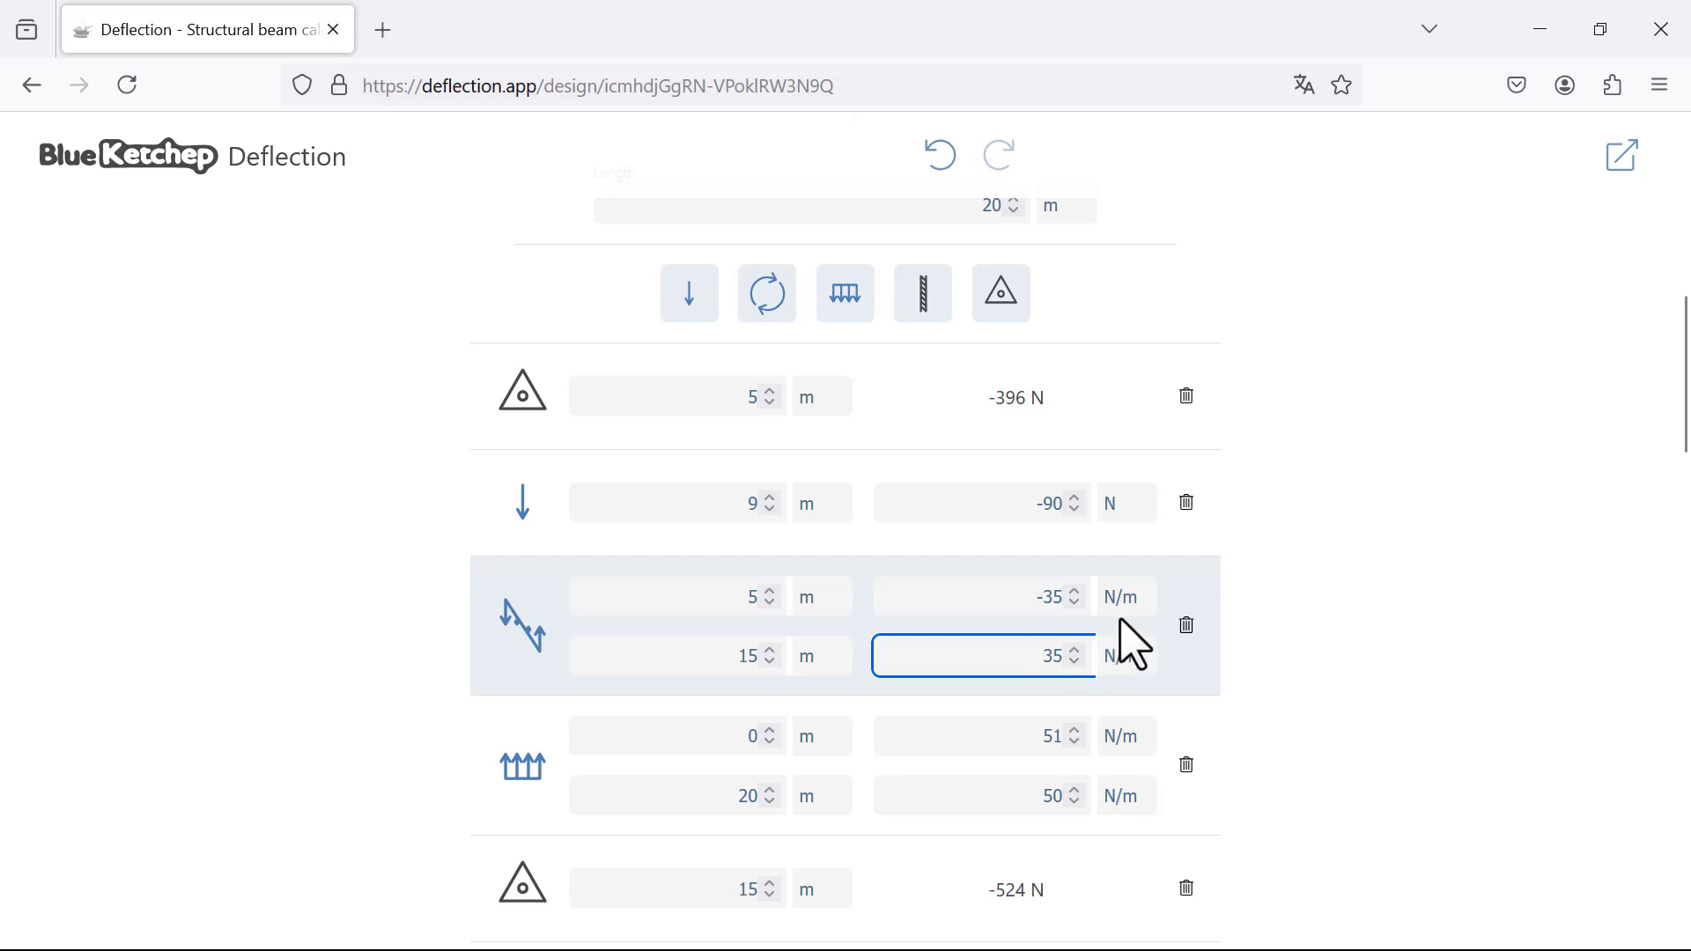
{"action": "left_click", "coordinate": [1041, 603]}
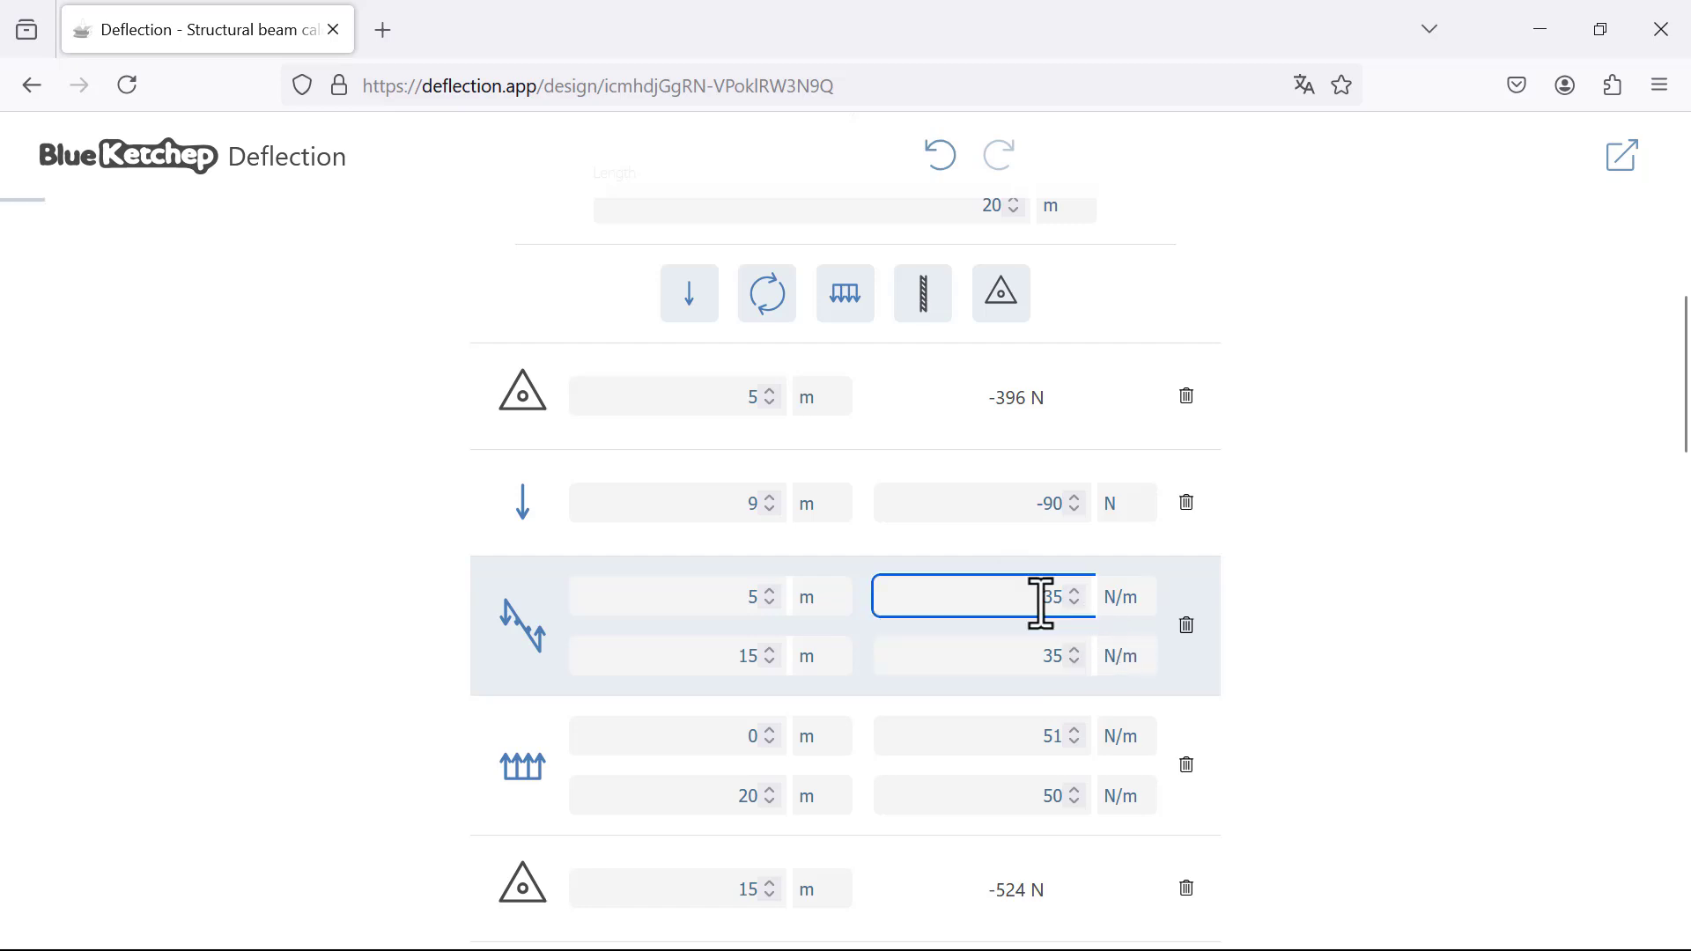
{"action": "key", "text": "BackSpace"}
Step: Reverse the point load at 9 m to act upward with a magnitude of 90 N
{"action": "left_click", "coordinate": [1033, 512]}
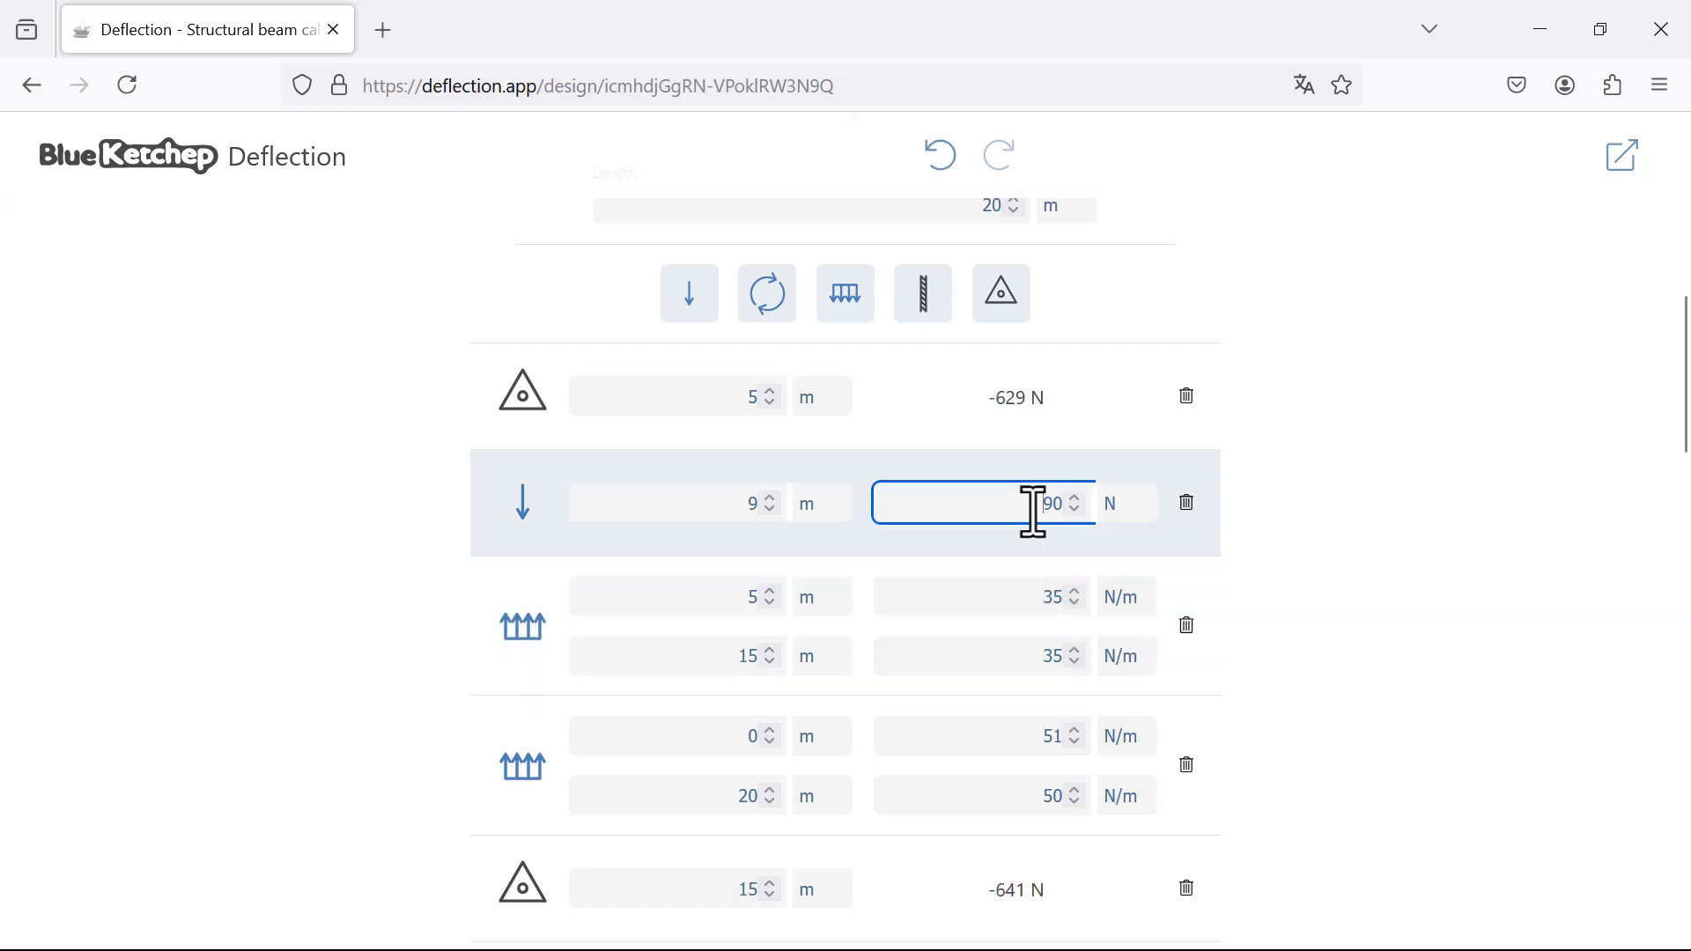
{"action": "key", "text": "BackSpace"}
Step: Examine the loaded beam drawing together with its shear force and maximum shear stress diagrams
{"action": "scroll", "coordinate": [1413, 507], "scroll_direction": "down", "scroll_amount": 5}
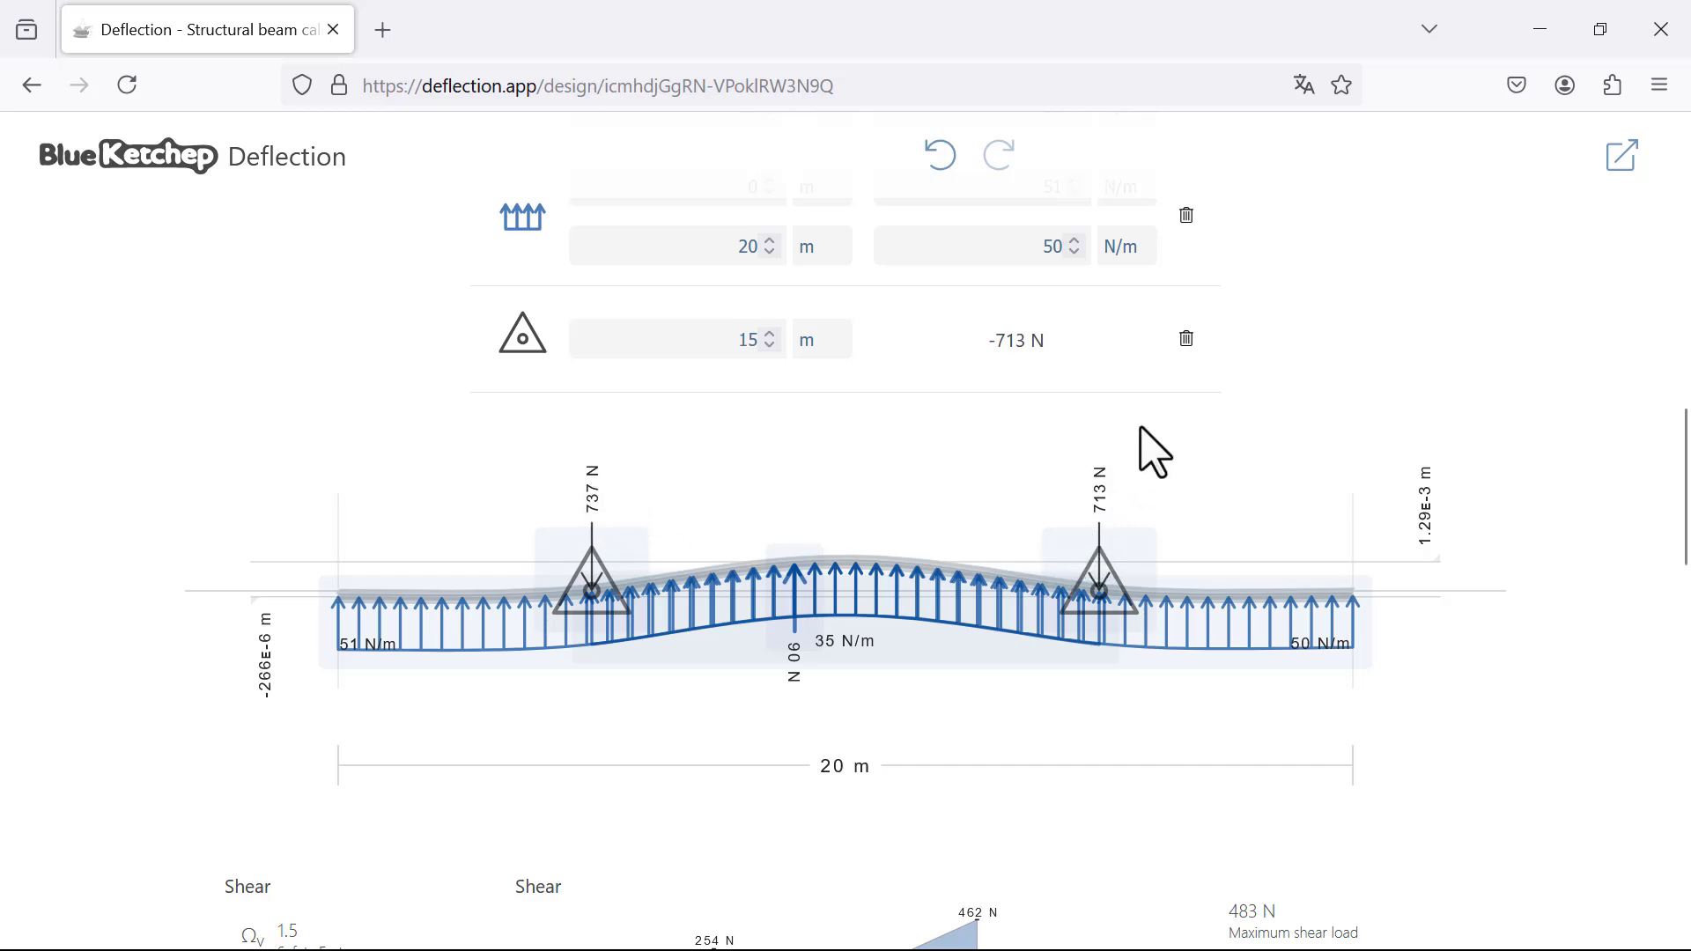
{"action": "scroll", "coordinate": [1216, 467], "scroll_direction": "down", "scroll_amount": 2}
{"action": "scroll", "coordinate": [1233, 480], "scroll_direction": "down", "scroll_amount": 3}
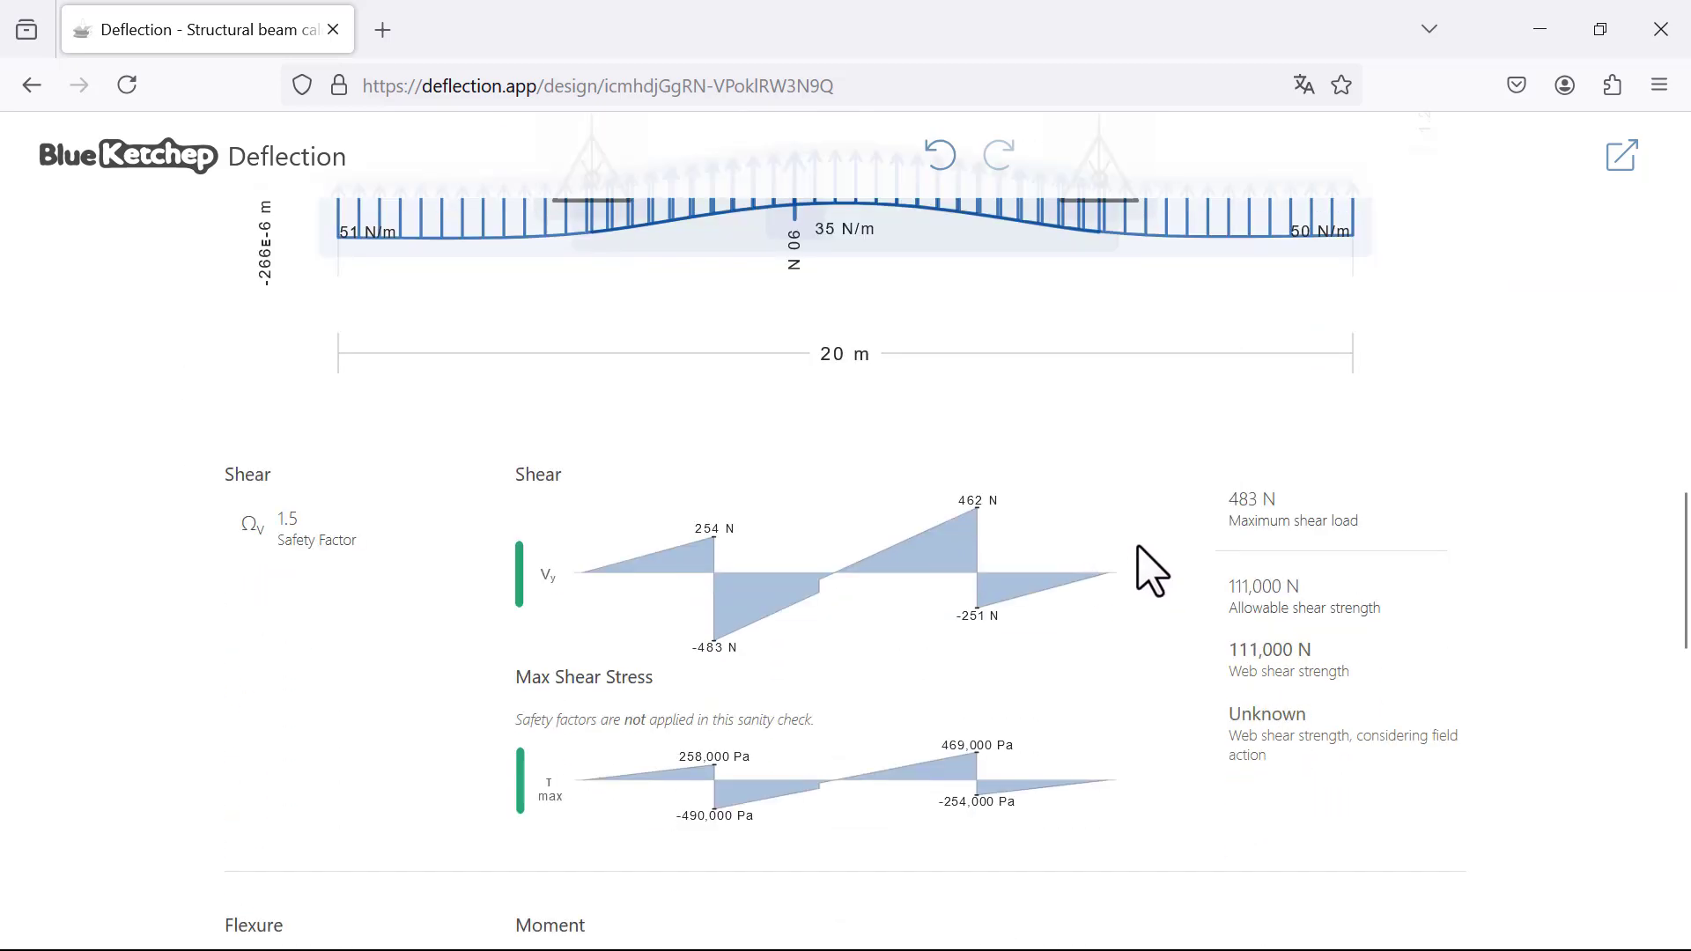
{"action": "scroll", "coordinate": [1057, 546], "scroll_direction": "down", "scroll_amount": 3}
{"action": "scroll", "coordinate": [977, 537], "scroll_direction": "down", "scroll_amount": 2}
{"action": "scroll", "coordinate": [975, 542], "scroll_direction": "up", "scroll_amount": 4}
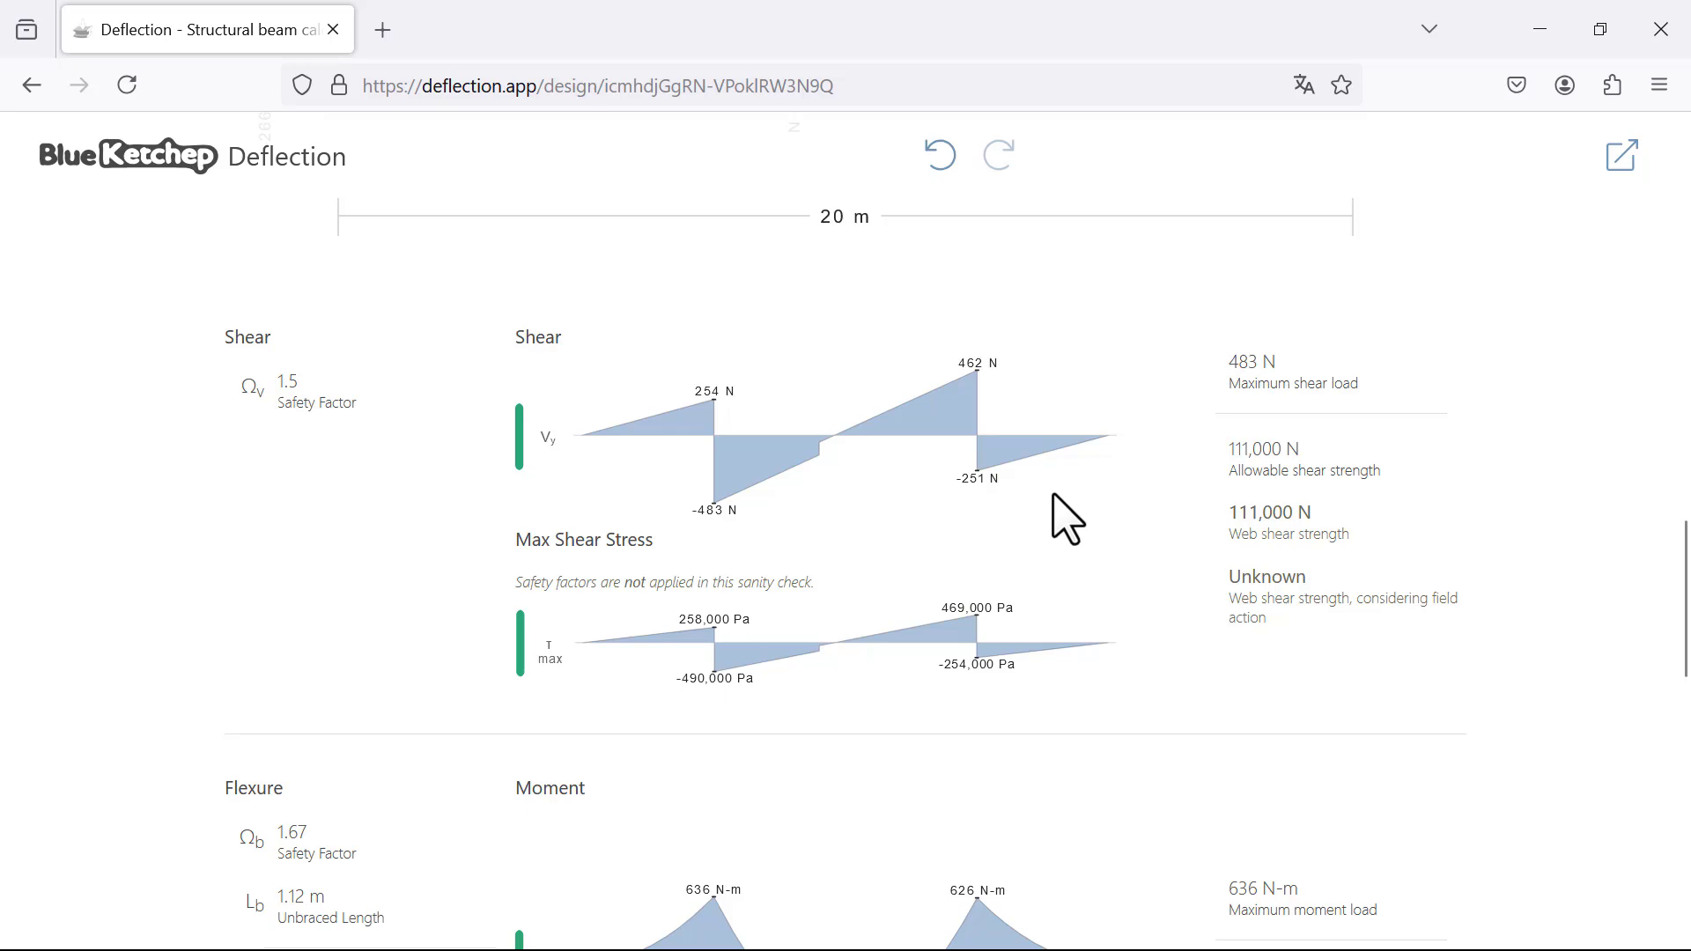
Step: Review the moment diagram, the bending stress on the beam's top and bottom faces, and the deflection curve
{"action": "scroll", "coordinate": [1066, 520], "scroll_direction": "down", "scroll_amount": 2}
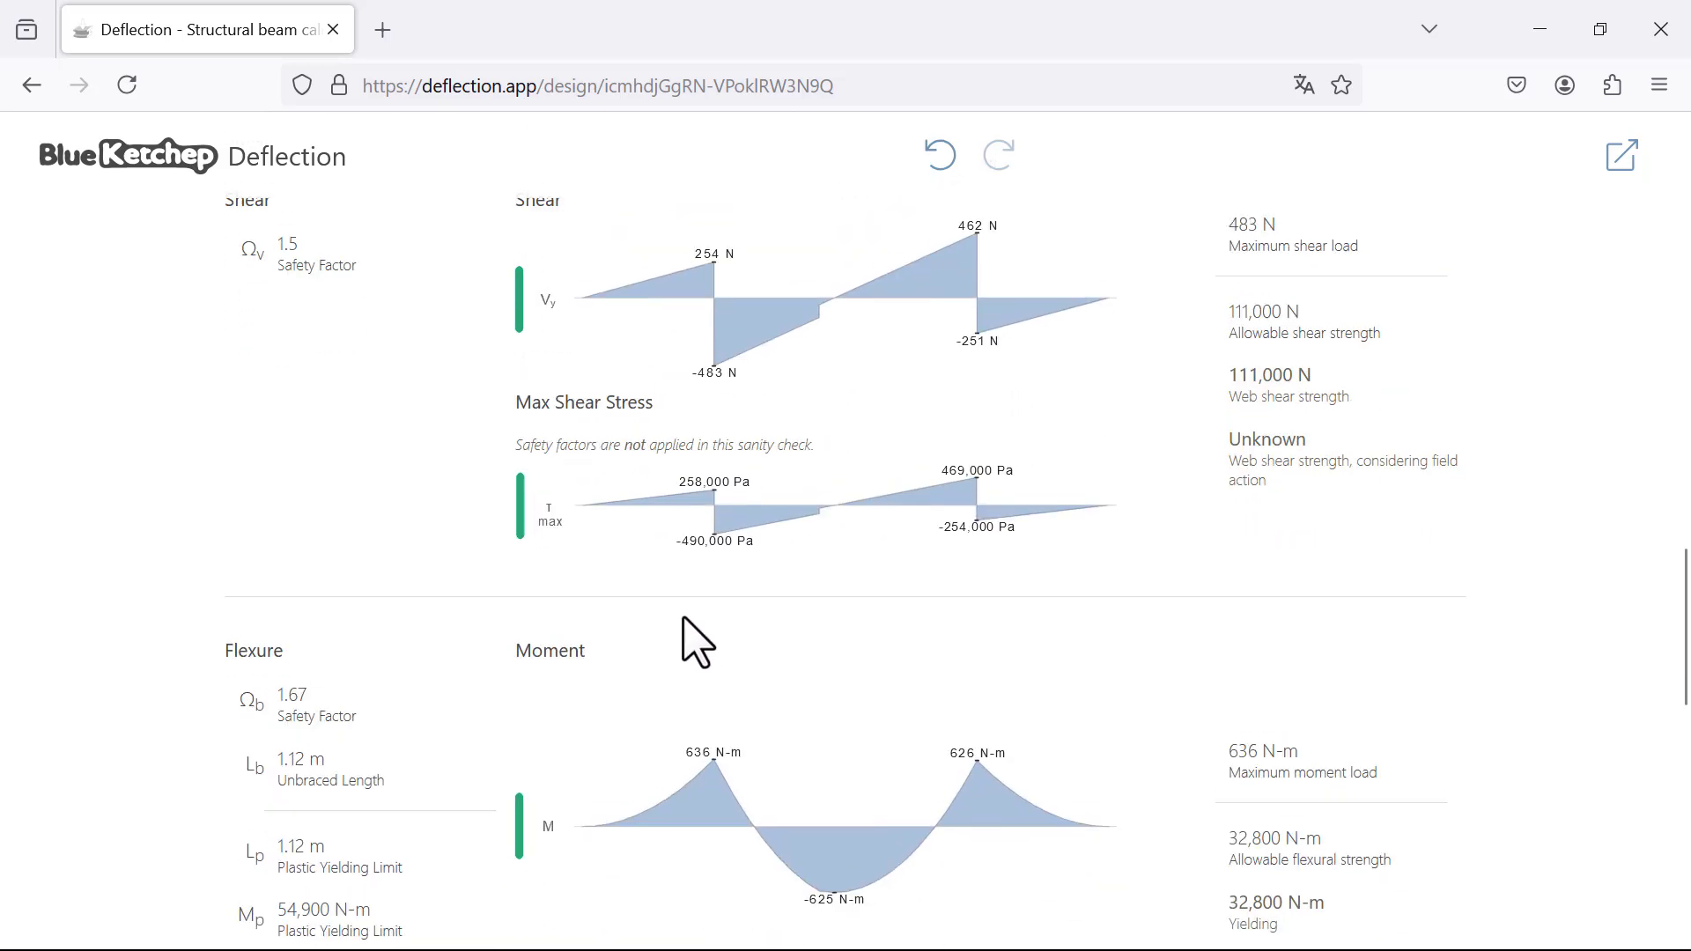
{"action": "scroll", "coordinate": [613, 614], "scroll_direction": "down", "scroll_amount": 4}
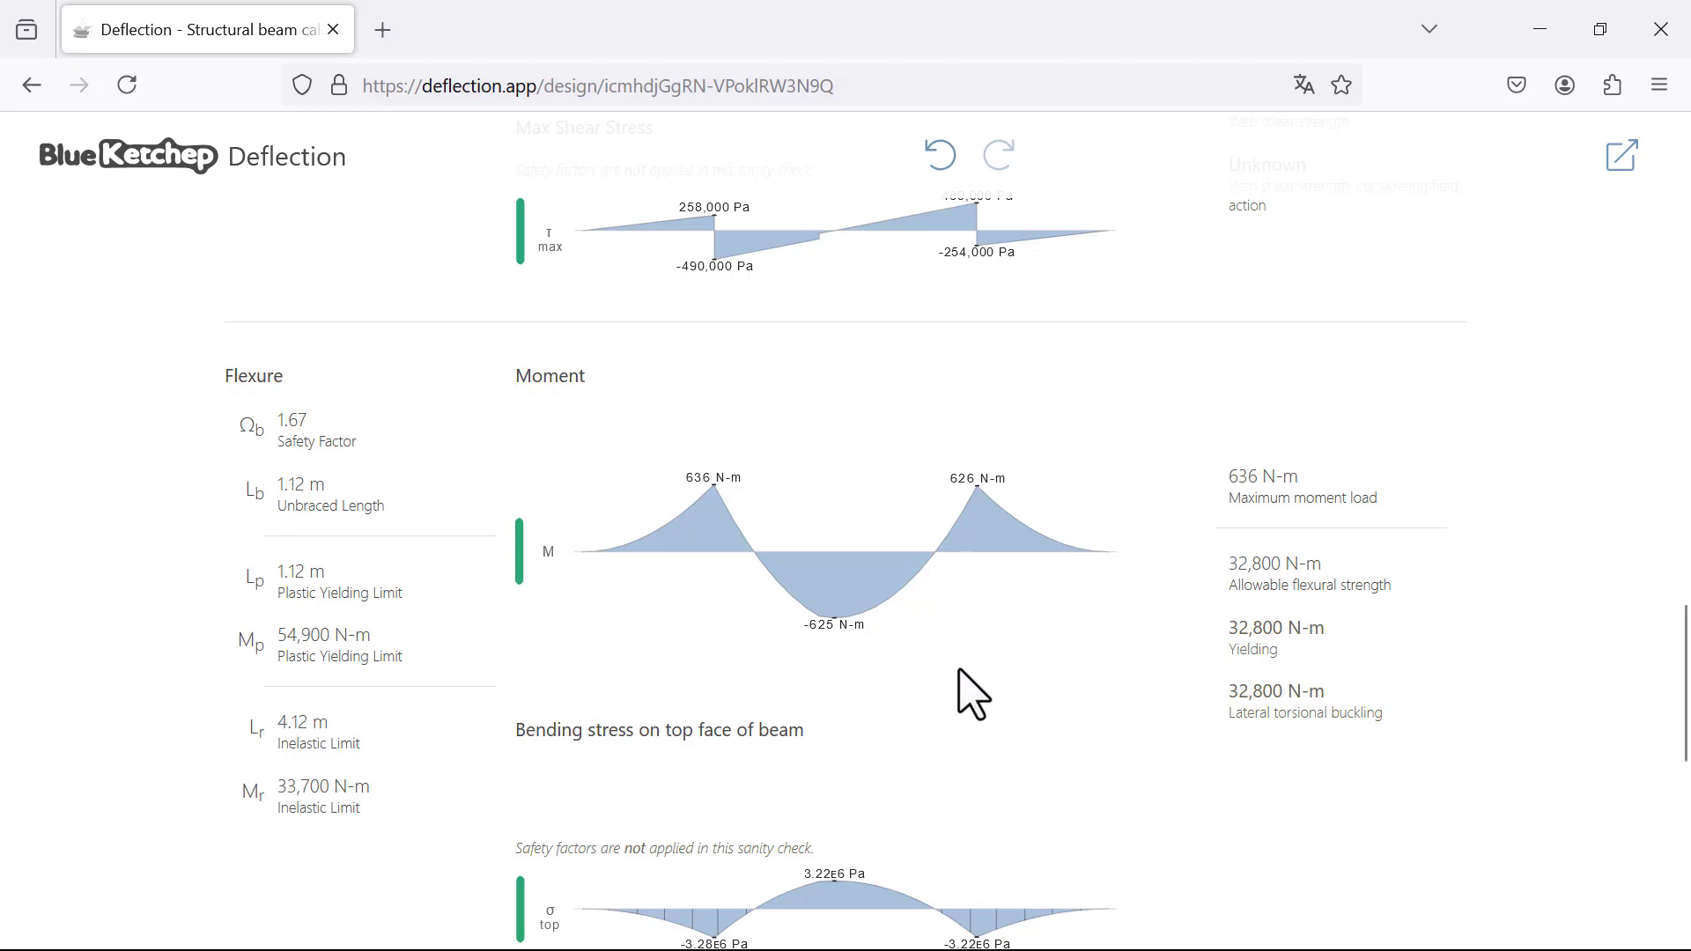
{"action": "scroll", "coordinate": [947, 683], "scroll_direction": "down", "scroll_amount": 3}
{"action": "scroll", "coordinate": [871, 502], "scroll_direction": "down", "scroll_amount": 3}
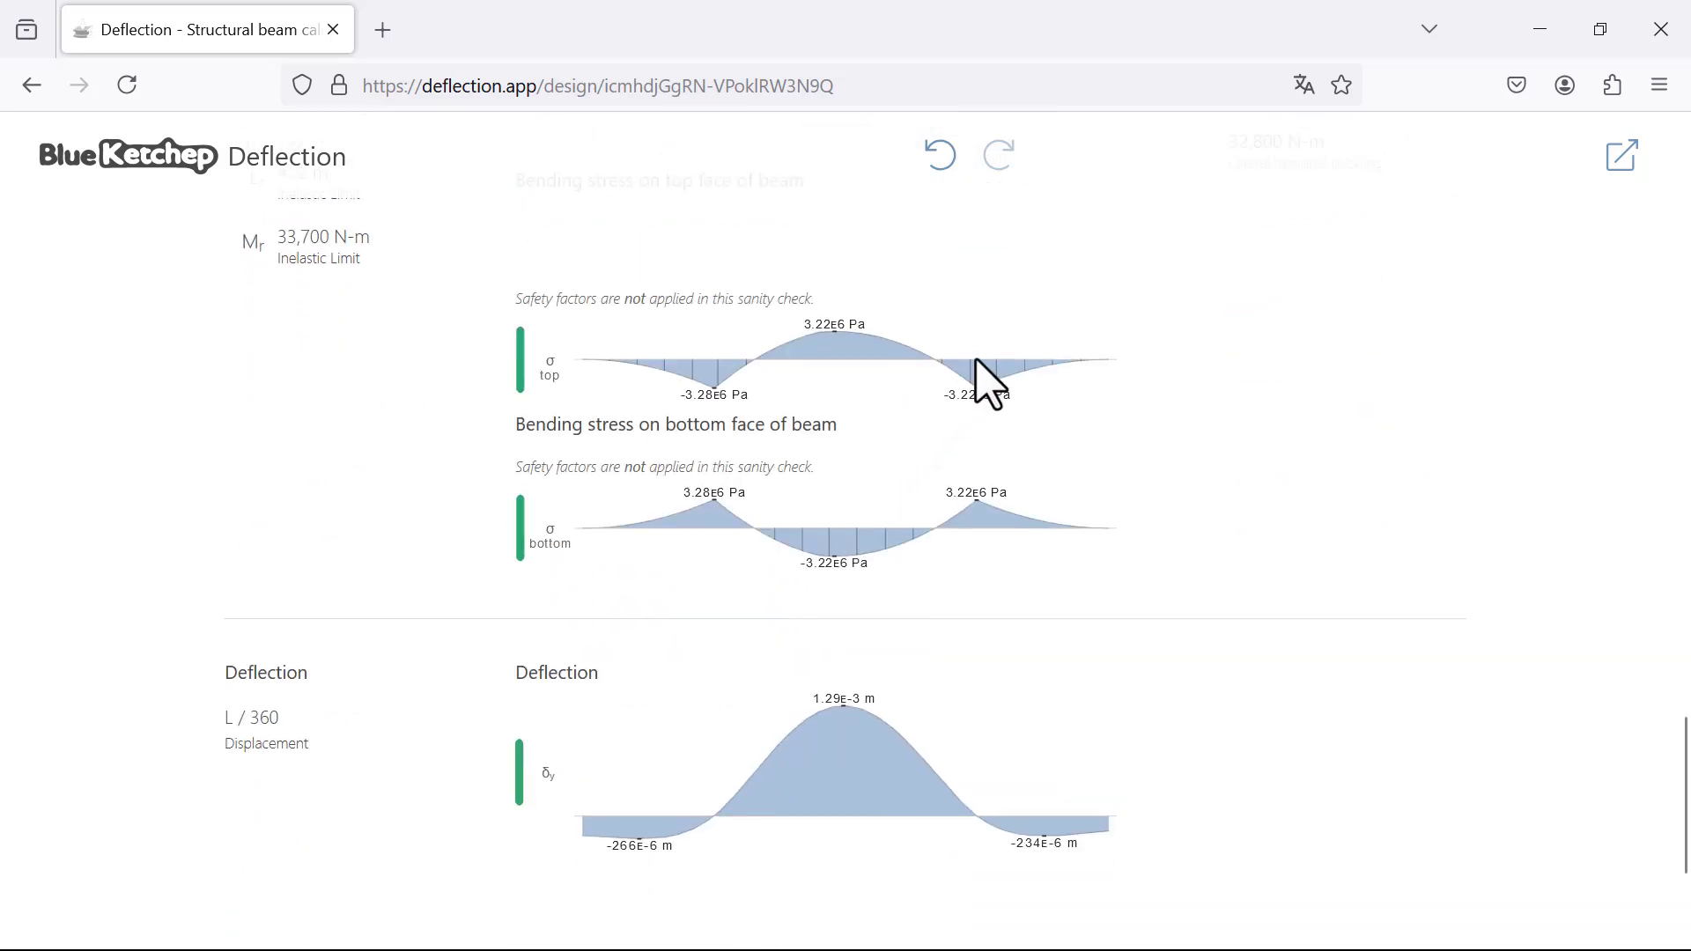
{"action": "scroll", "coordinate": [982, 423], "scroll_direction": "down", "scroll_amount": 3}
{"action": "scroll", "coordinate": [951, 537], "scroll_direction": "up", "scroll_amount": 3}
{"action": "scroll", "coordinate": [969, 606], "scroll_direction": "down", "scroll_amount": 3}
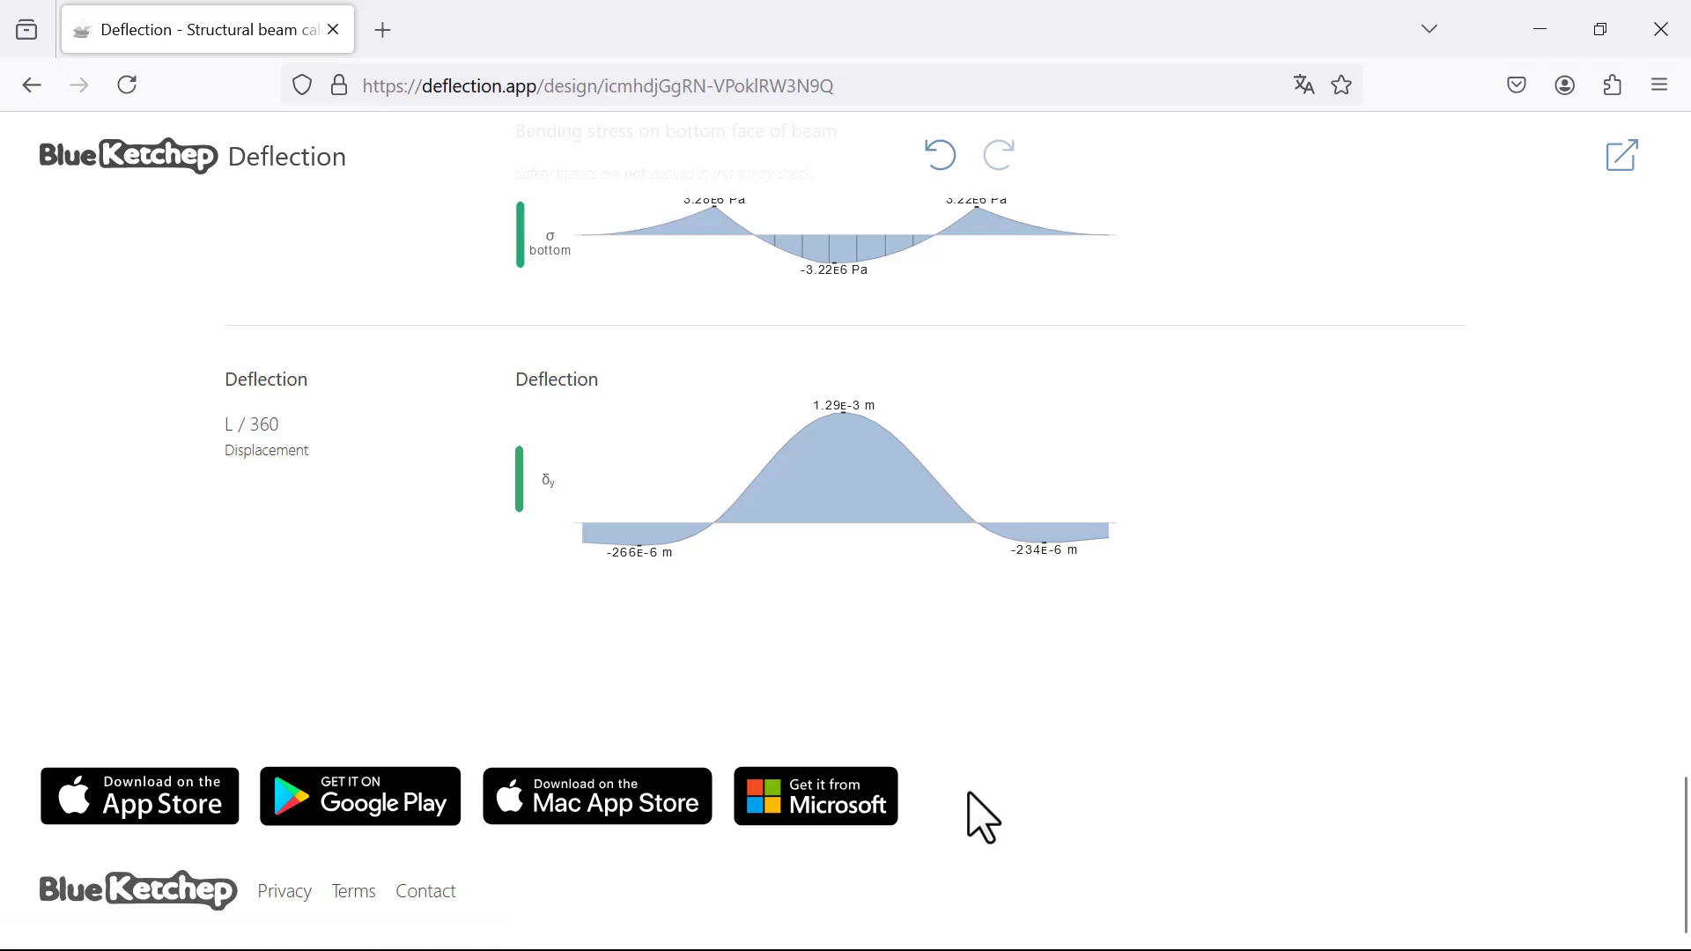
{"action": "scroll", "coordinate": [986, 793], "scroll_direction": "up", "scroll_amount": 8}
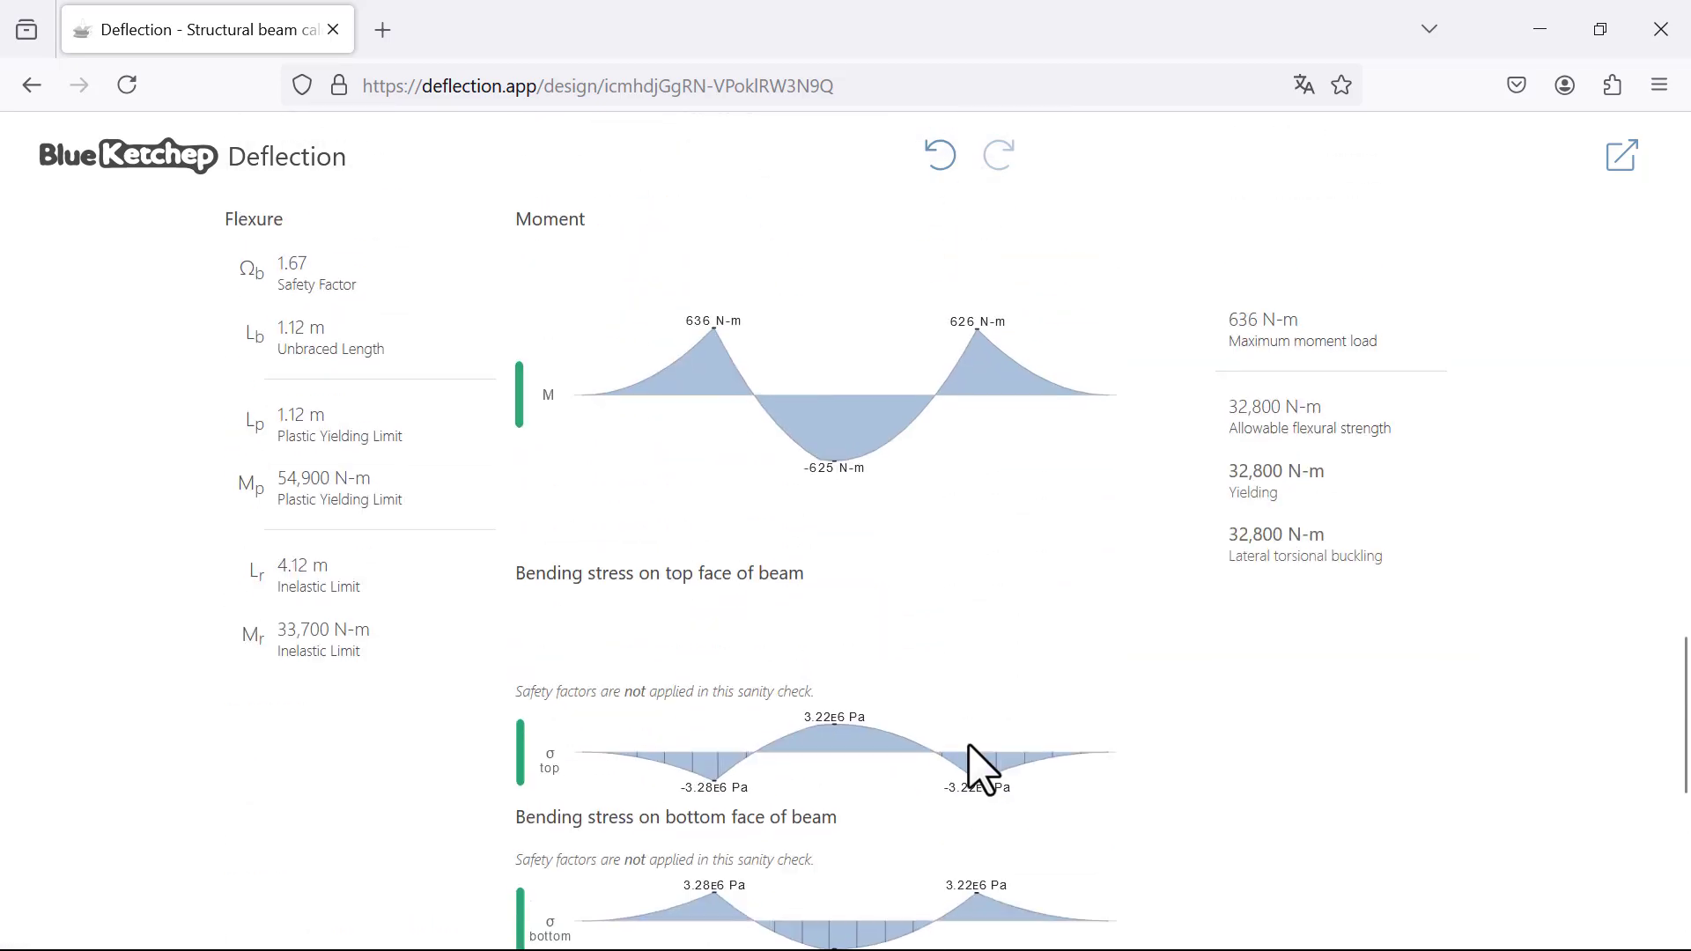
{"action": "scroll", "coordinate": [984, 771], "scroll_direction": "up", "scroll_amount": 5}
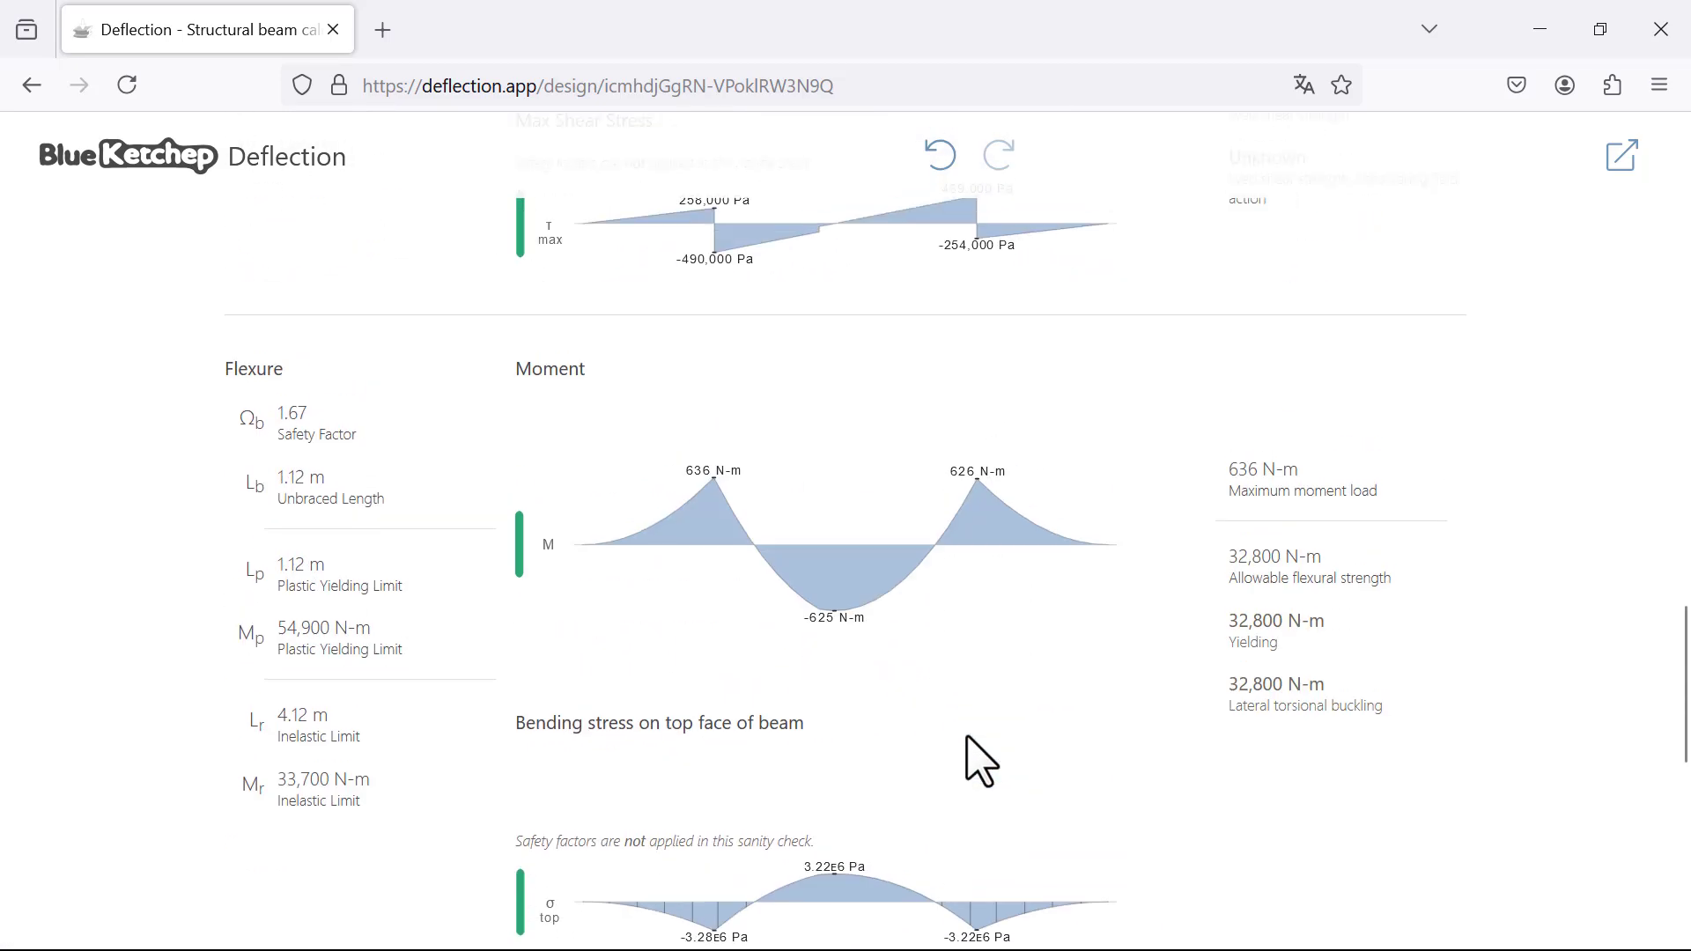
{"action": "scroll", "coordinate": [968, 749], "scroll_direction": "up", "scroll_amount": 5}
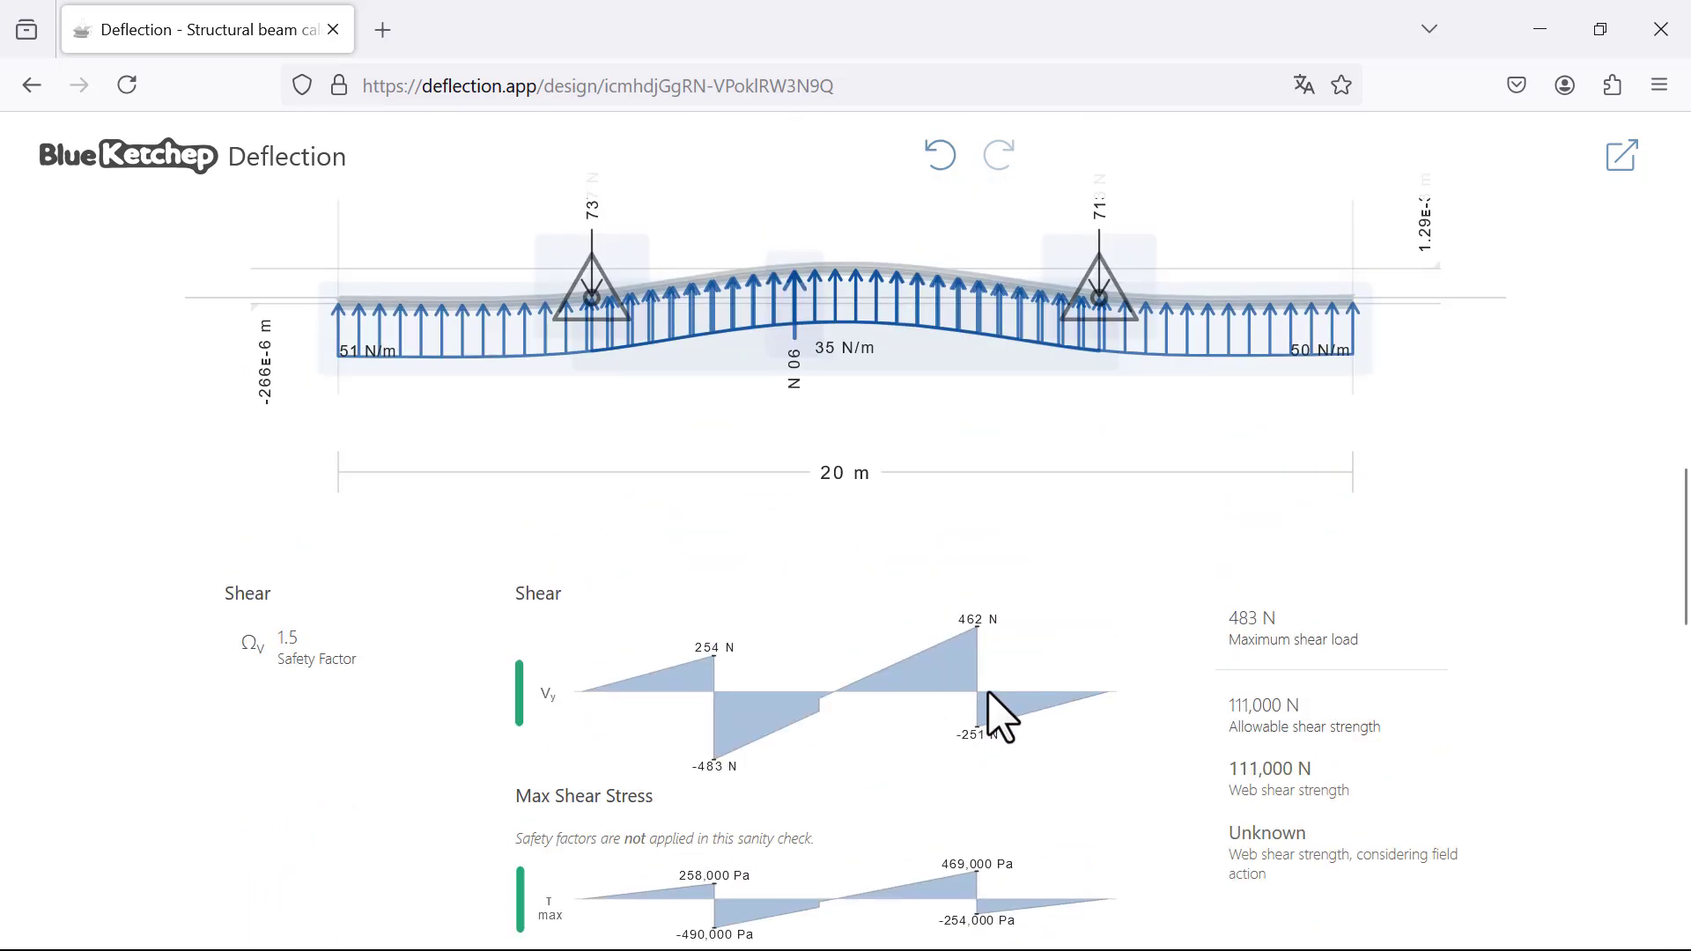